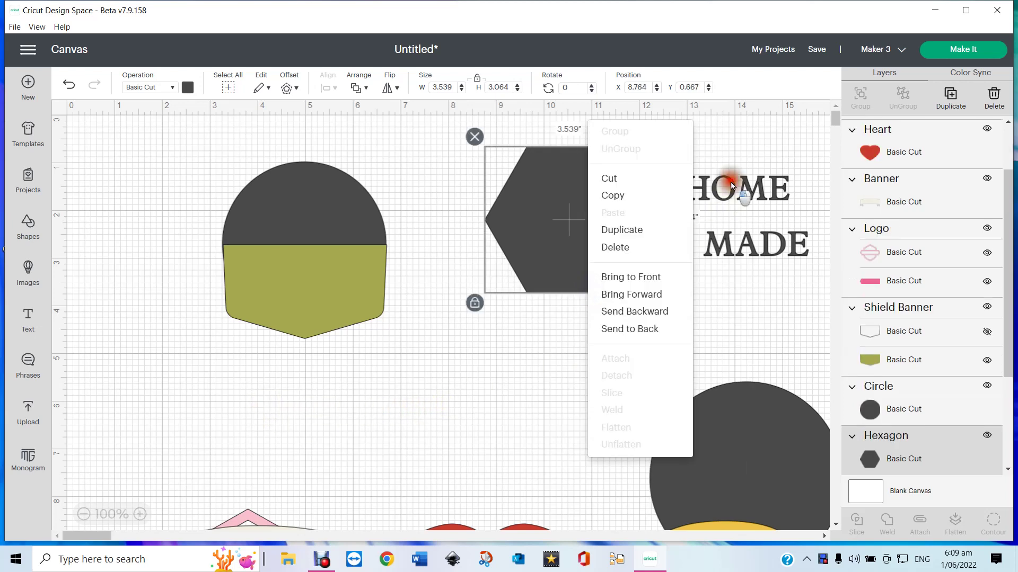
- Move the HOME text to the empty area beneath the hexagon
click(729, 199)
drag(729, 199, 453, 387)
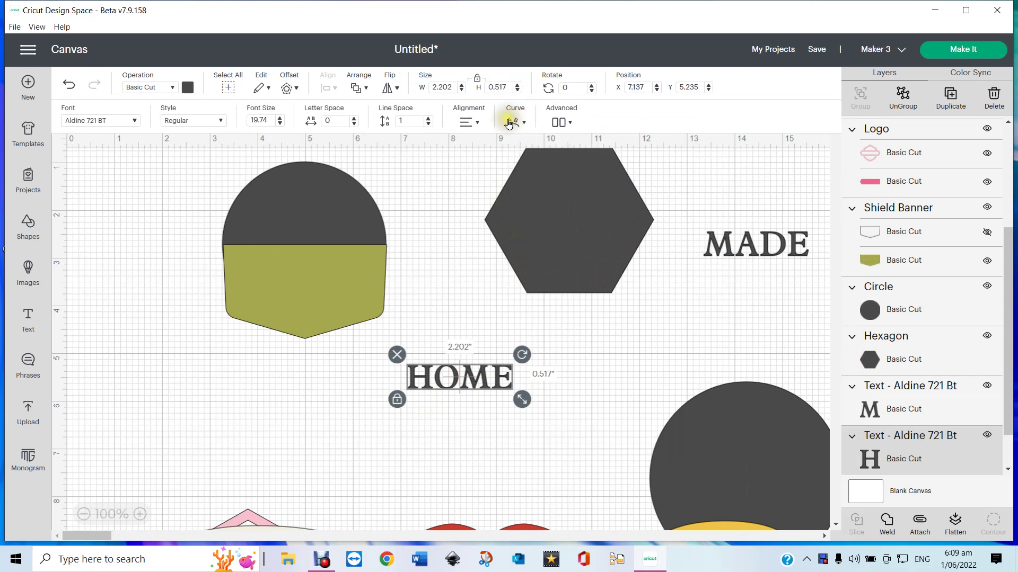
- Try curving the HOME text upward and downward, and reset its curve diameter to 0
click(509, 123)
drag(483, 154, 528, 160)
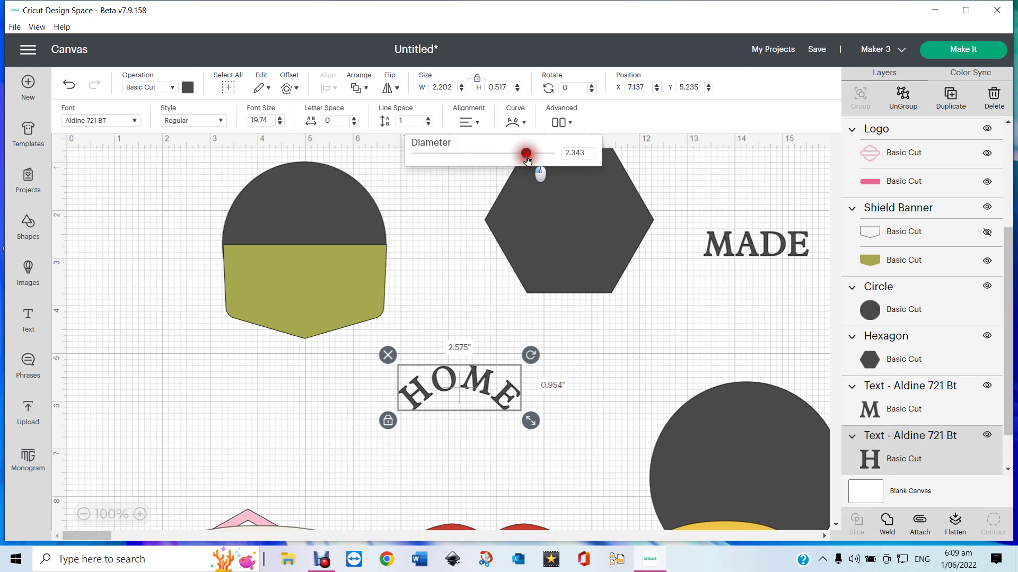
drag(527, 160, 483, 160)
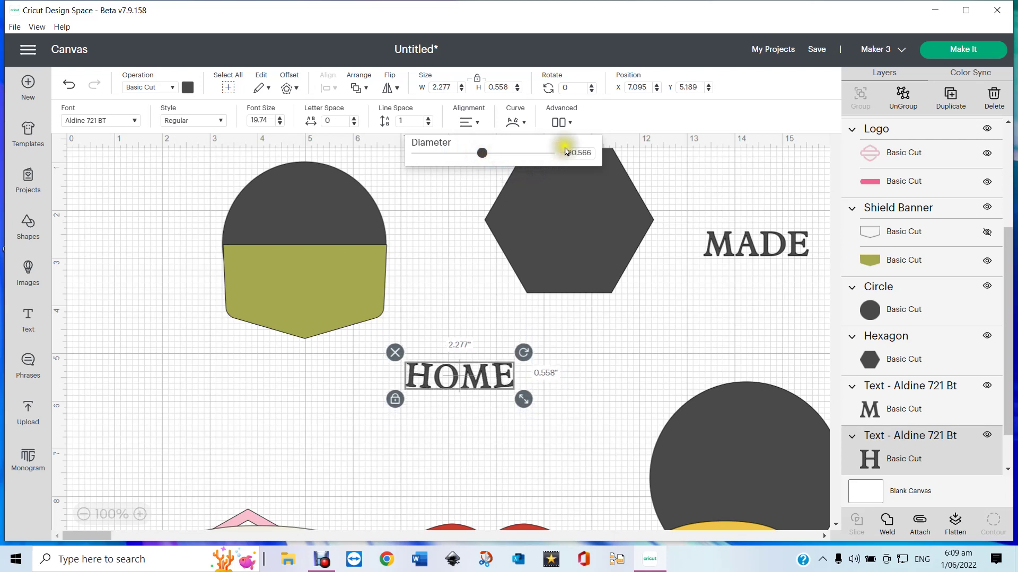
drag(596, 153, 562, 155)
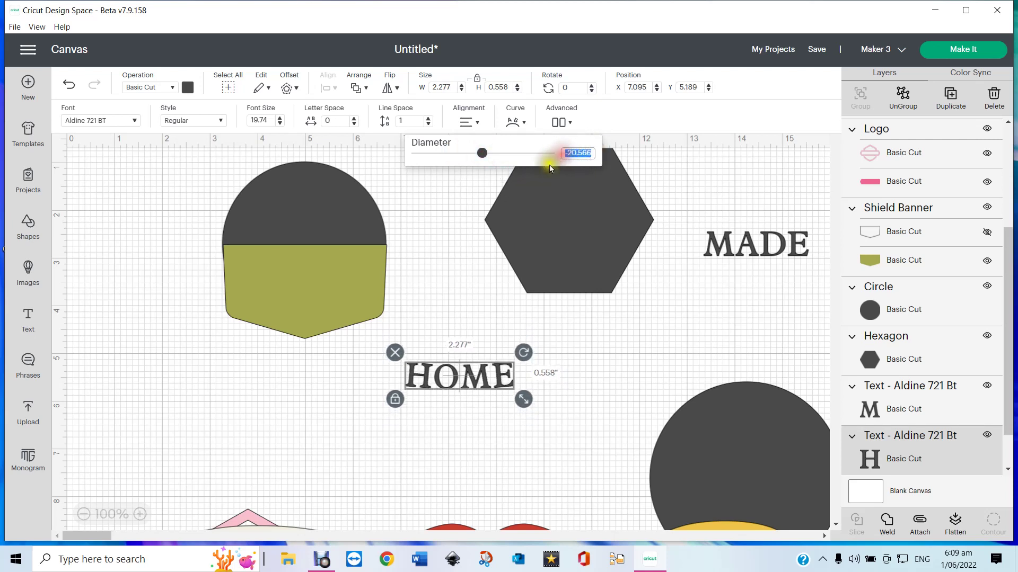
key(Return)
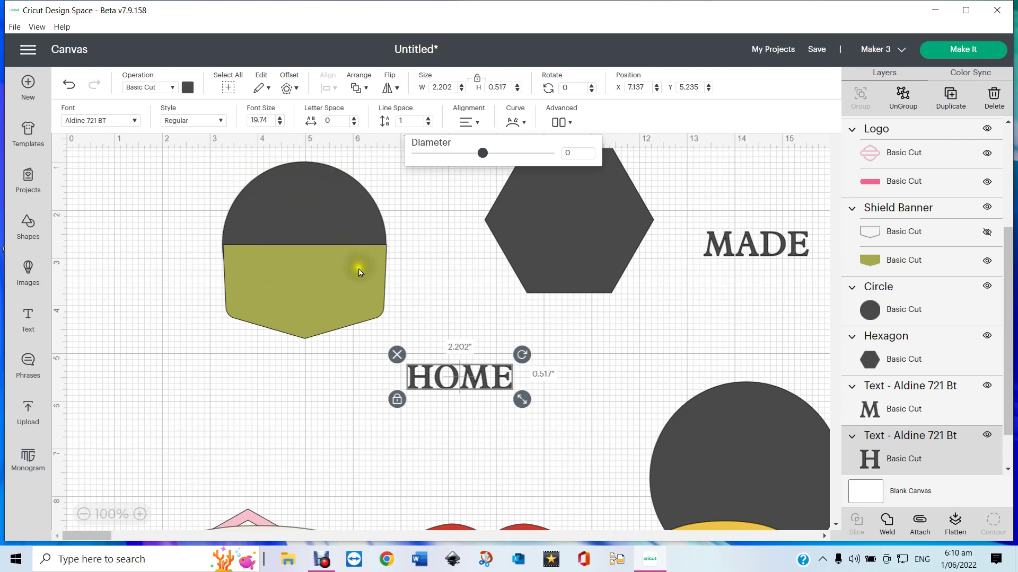
- Select the overlapping circle and green shield banner together and align their right edges
click(333, 285)
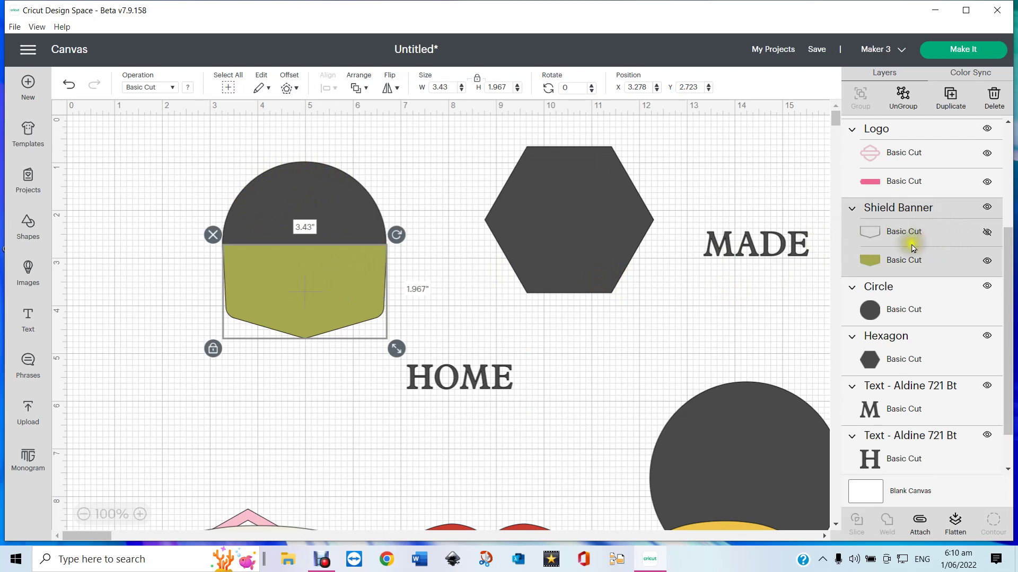
click(300, 188)
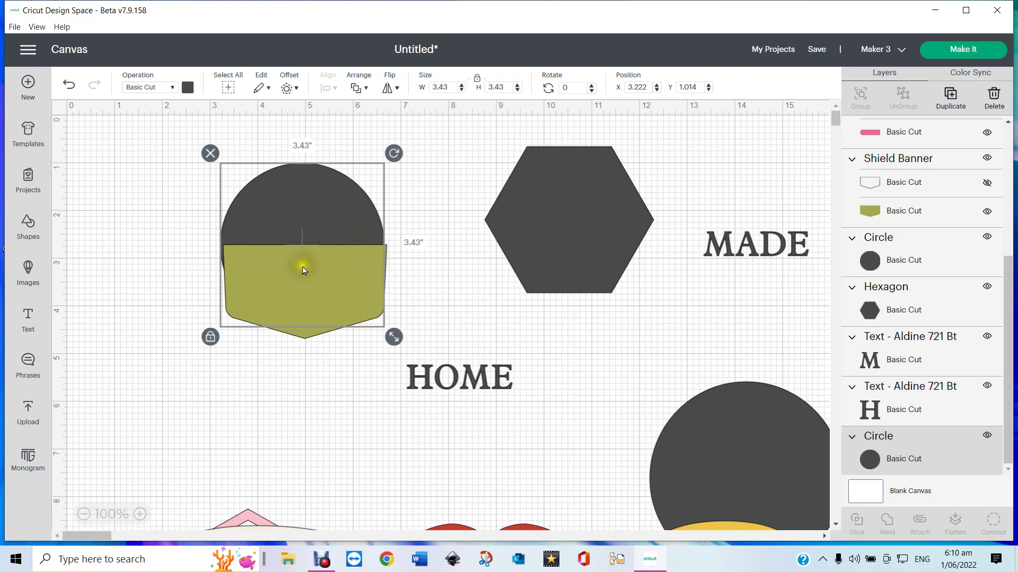
drag(160, 137, 416, 272)
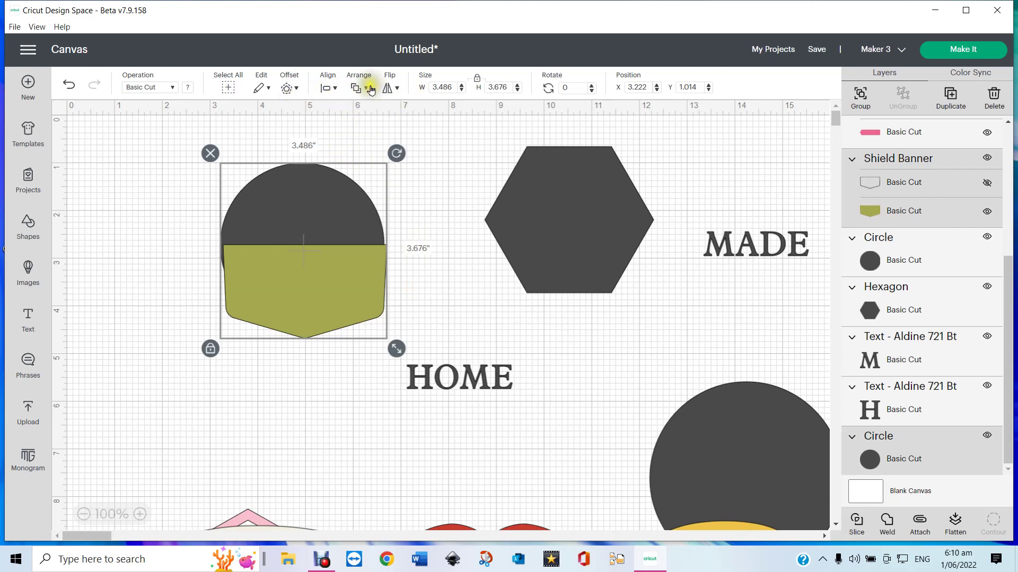
click(329, 88)
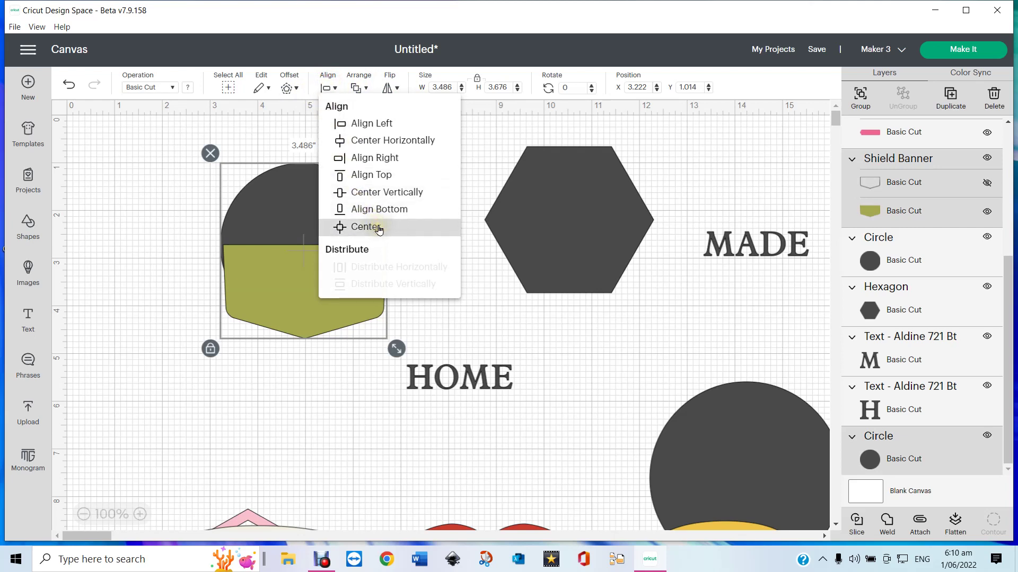
click(386, 158)
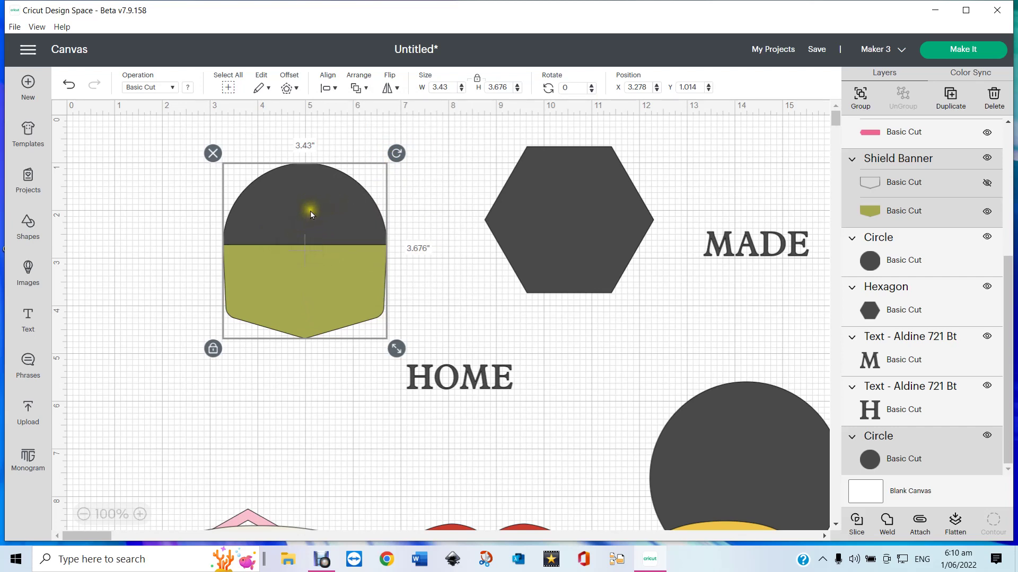
click(320, 367)
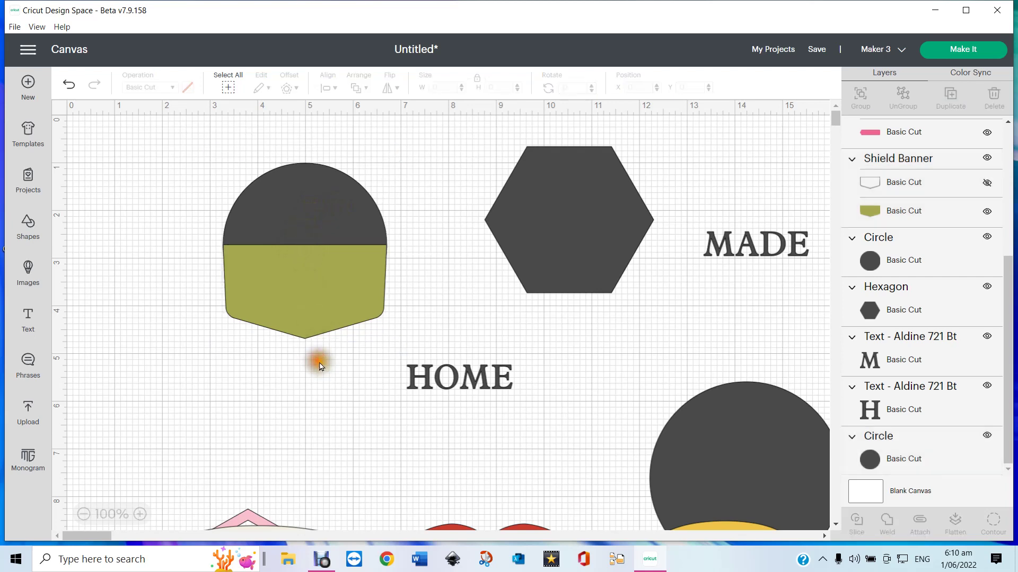
- Nudge the green shield banner straight down over the circle to a Y position of 2.793
click(311, 324)
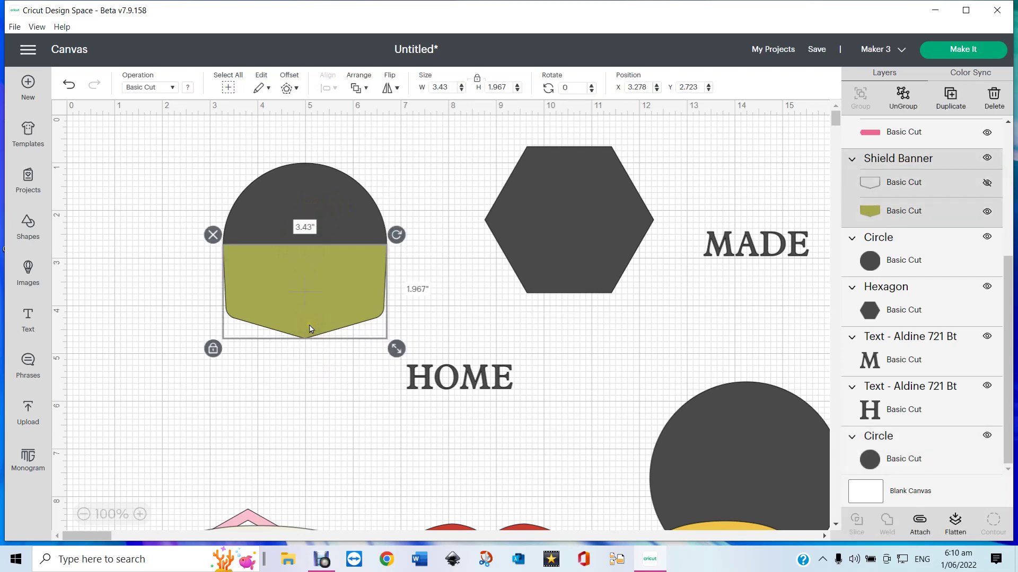
drag(309, 326, 310, 326)
key(Down)
key(Down)
key(Down)
key(Down)
key(Down)
key(Down)
key(Down)
key(Down)
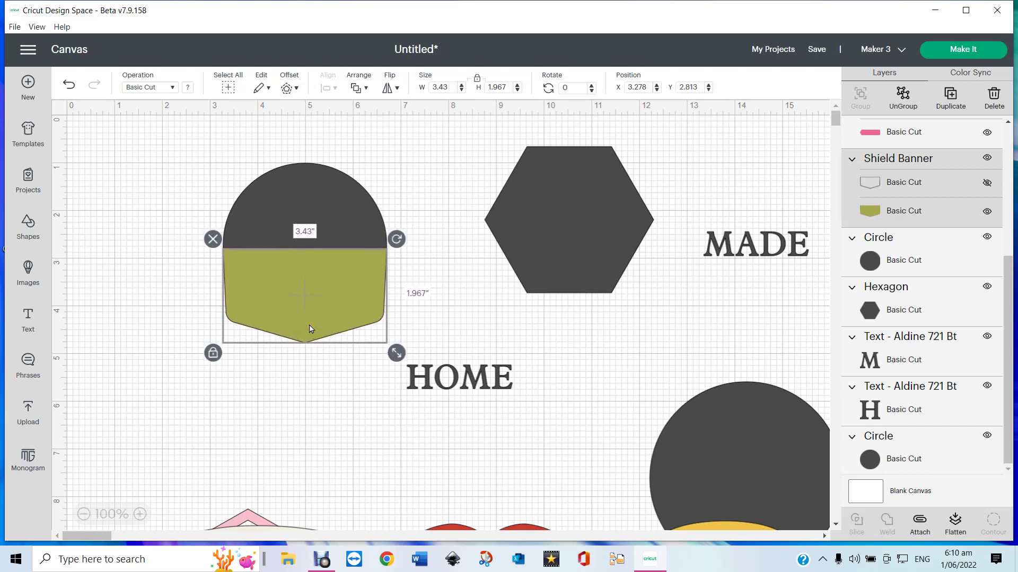
click(412, 187)
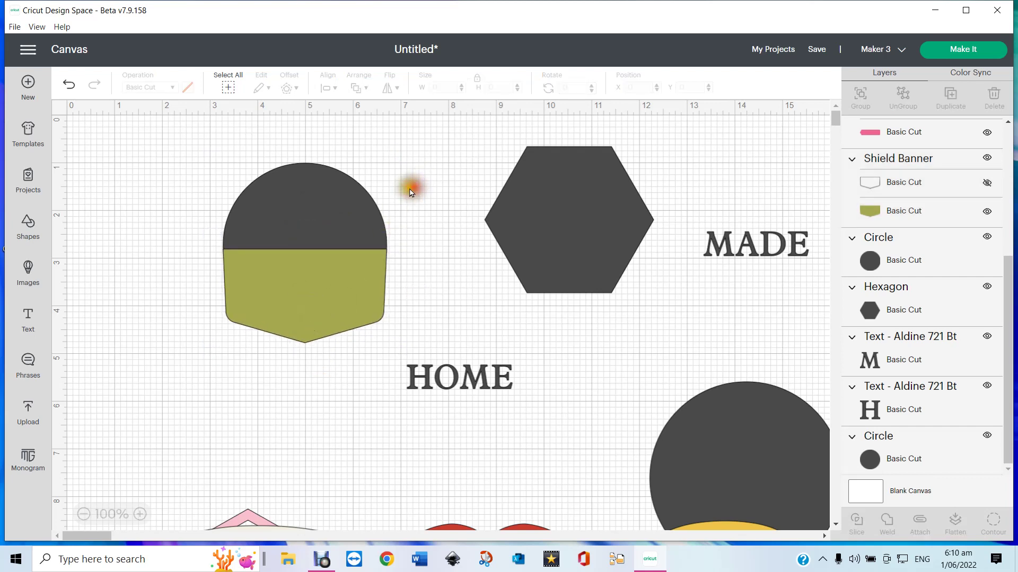
click(300, 219)
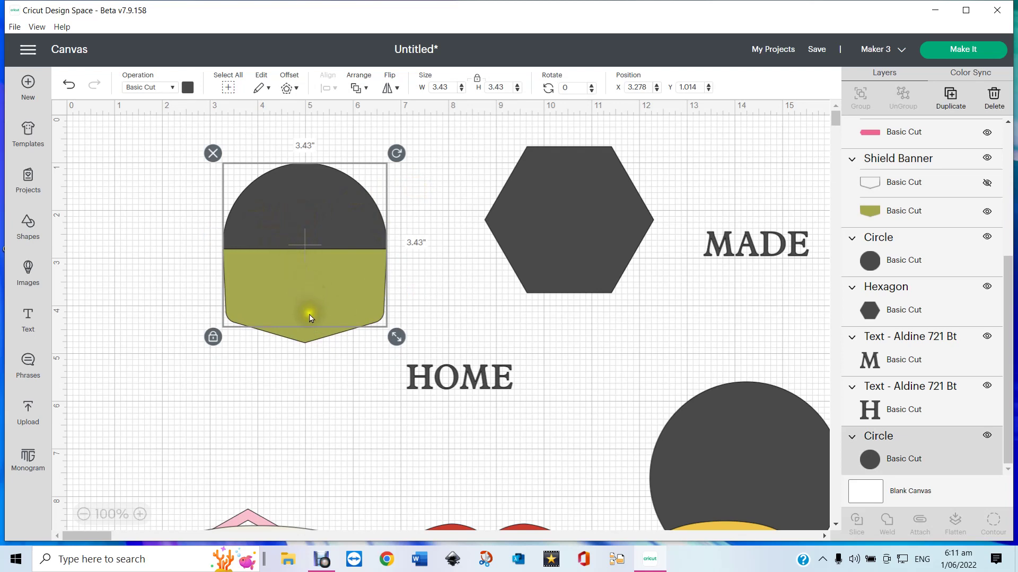
click(310, 370)
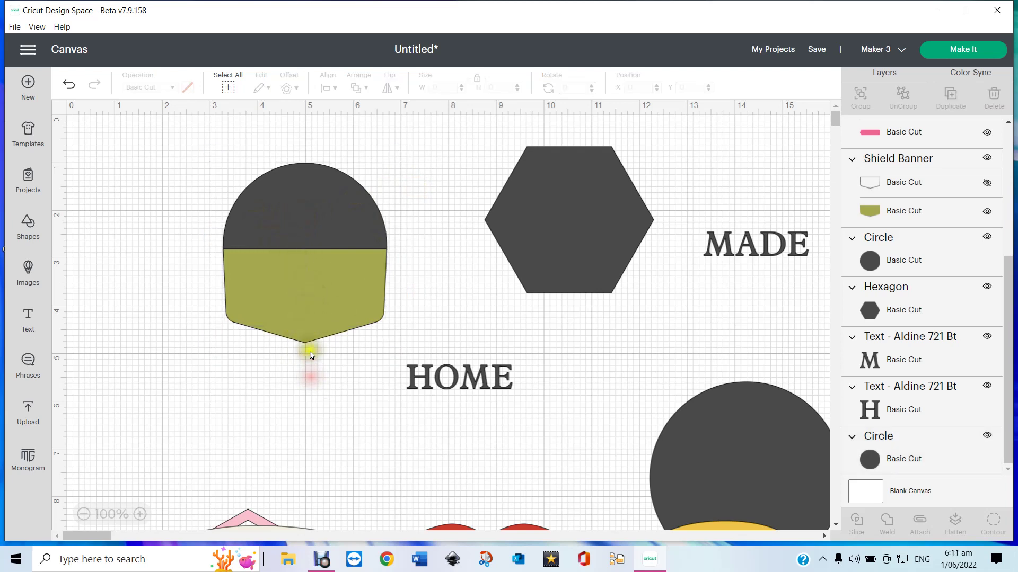
click(306, 336)
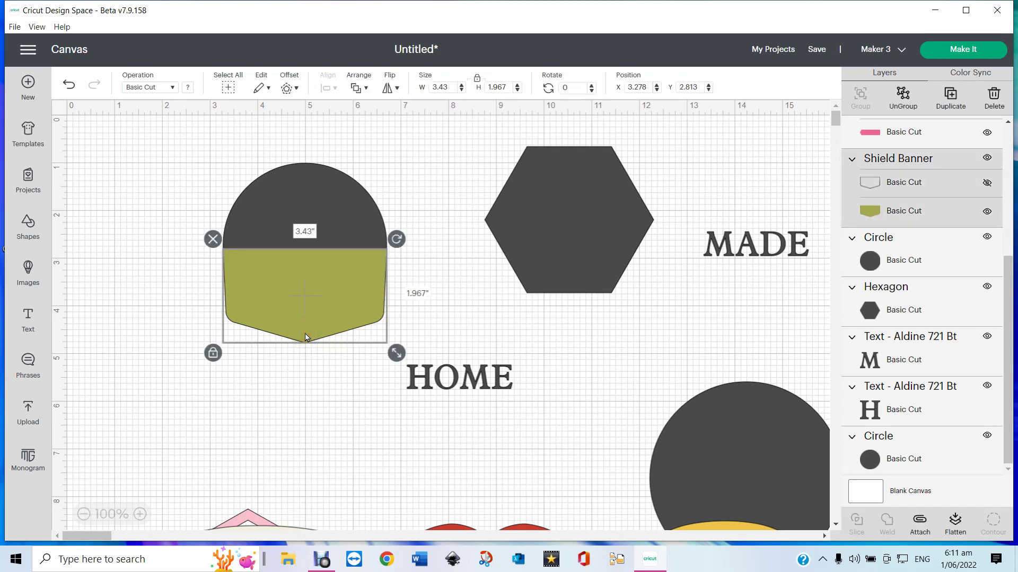
drag(306, 336, 305, 333)
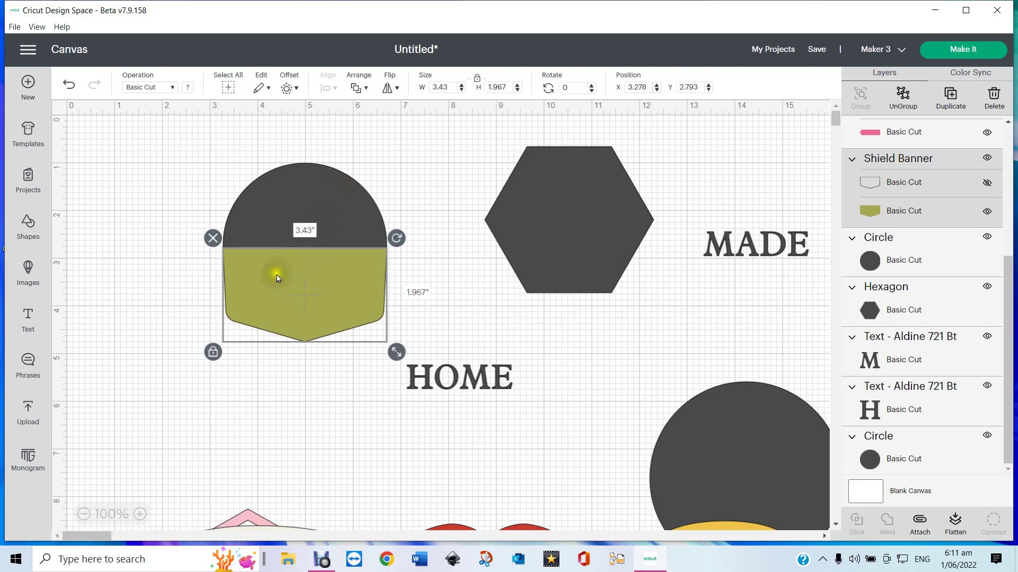
- Nudge the circle behind the green banner straight down to a Y position of 1.074
click(300, 198)
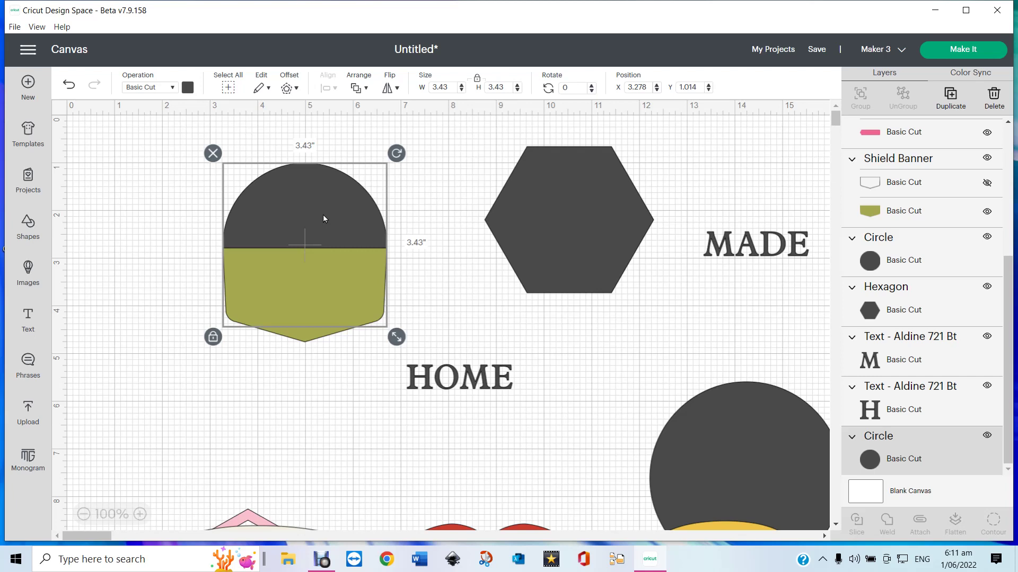
key(Down)
key(Down)
key(Down)
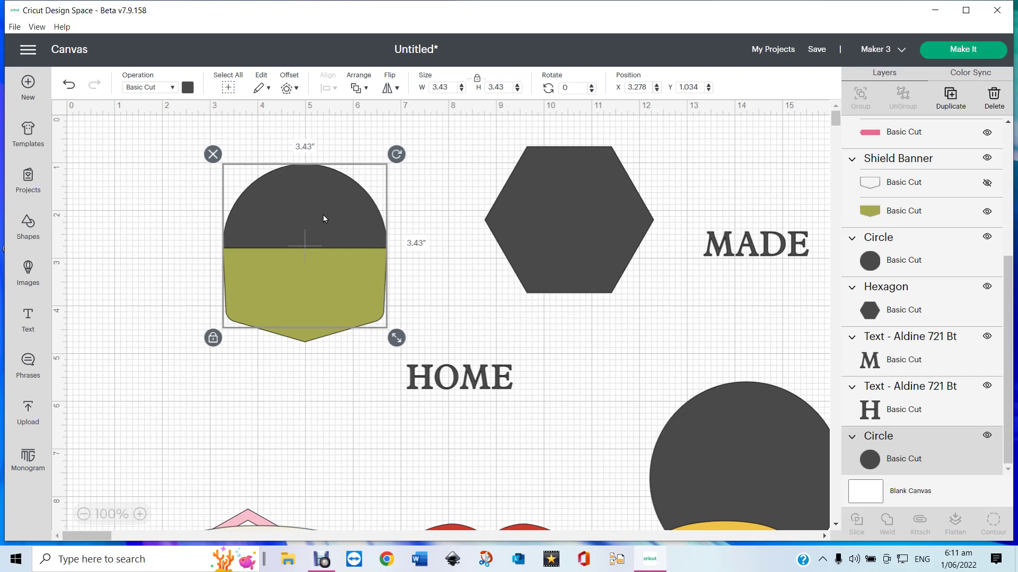
key(Down)
key(Down)
key(Down)
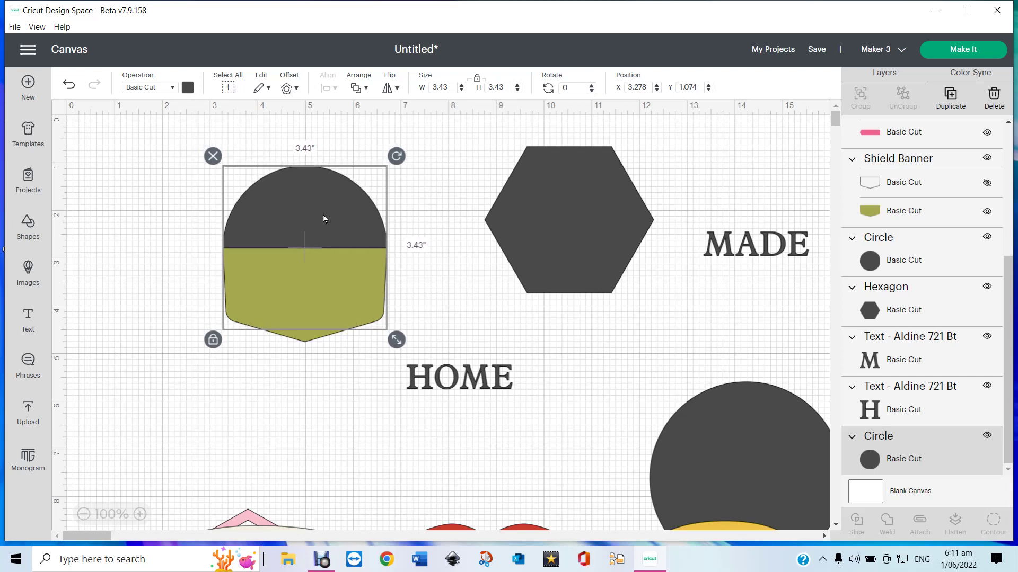
- Select the circle and green shield banner together and weld them into one shape
click(130, 175)
drag(162, 168, 401, 279)
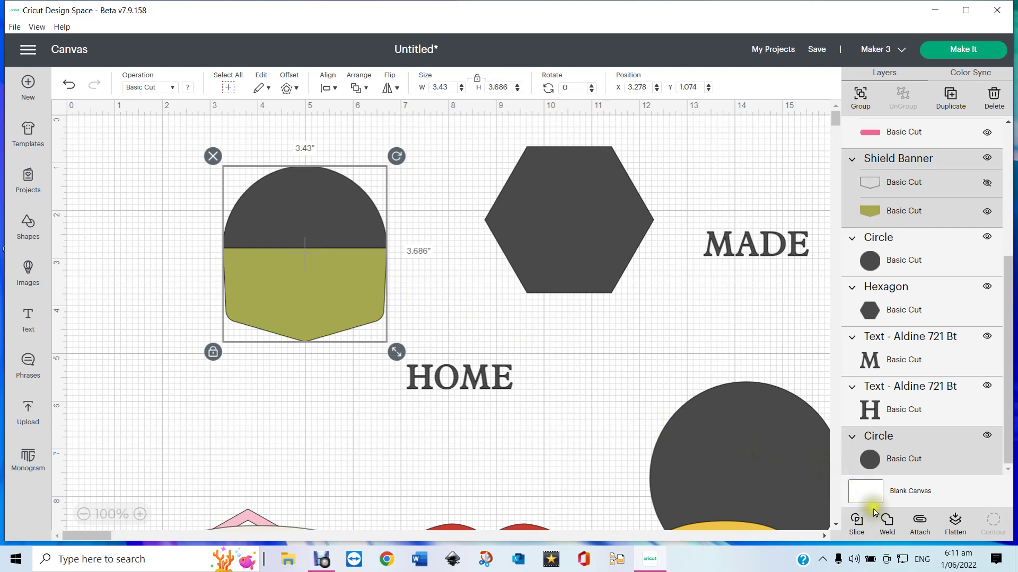
click(890, 523)
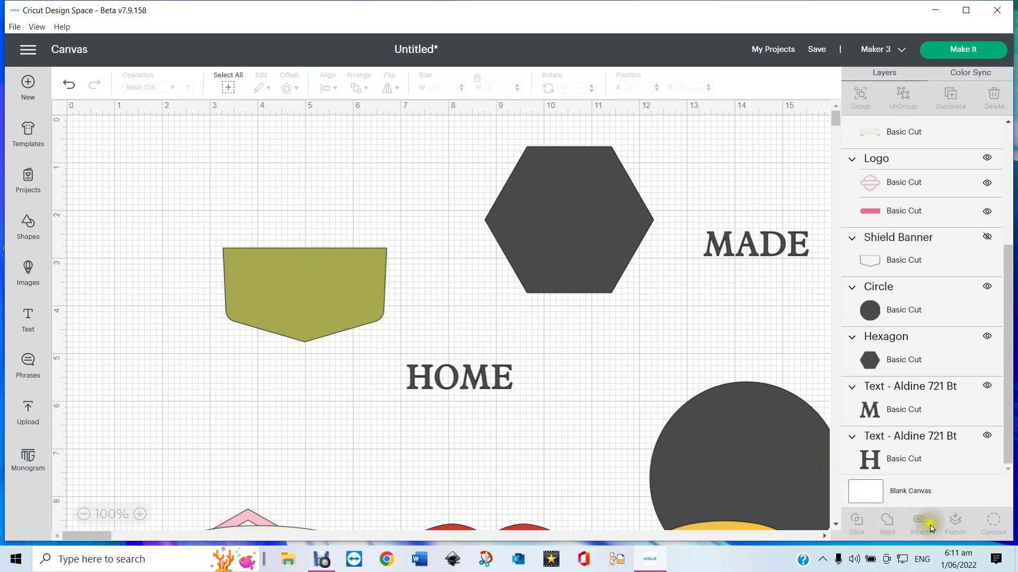
- Move the welded shape to about X 2.24, Y 1.31 and recolor it light pink
drag(260, 268, 231, 261)
click(188, 87)
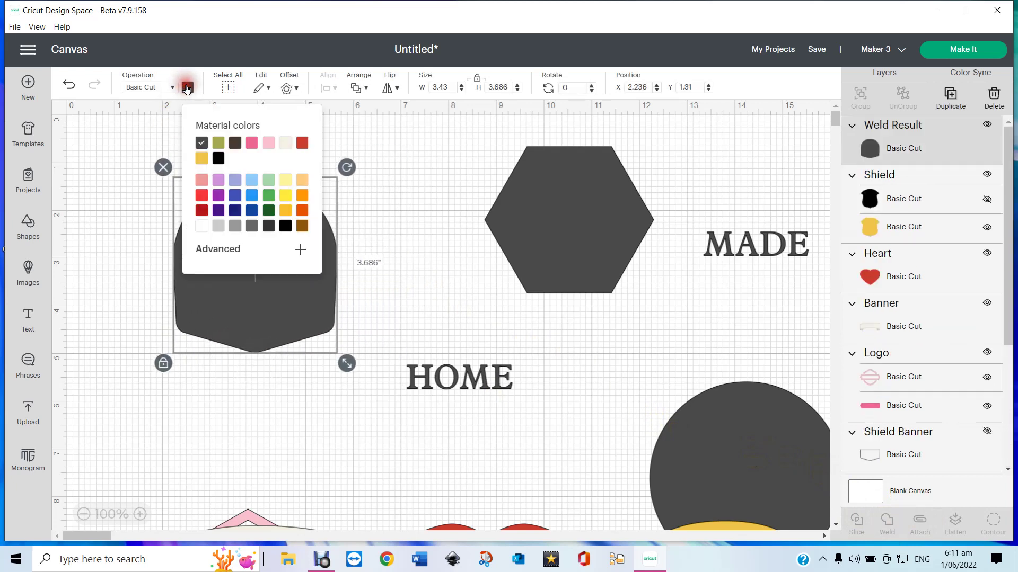
click(269, 147)
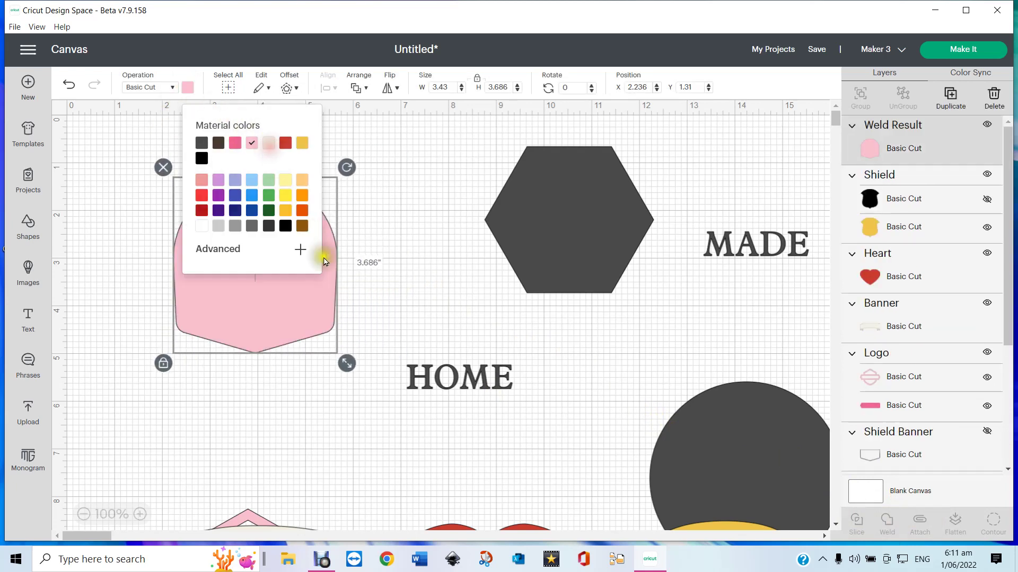
click(358, 246)
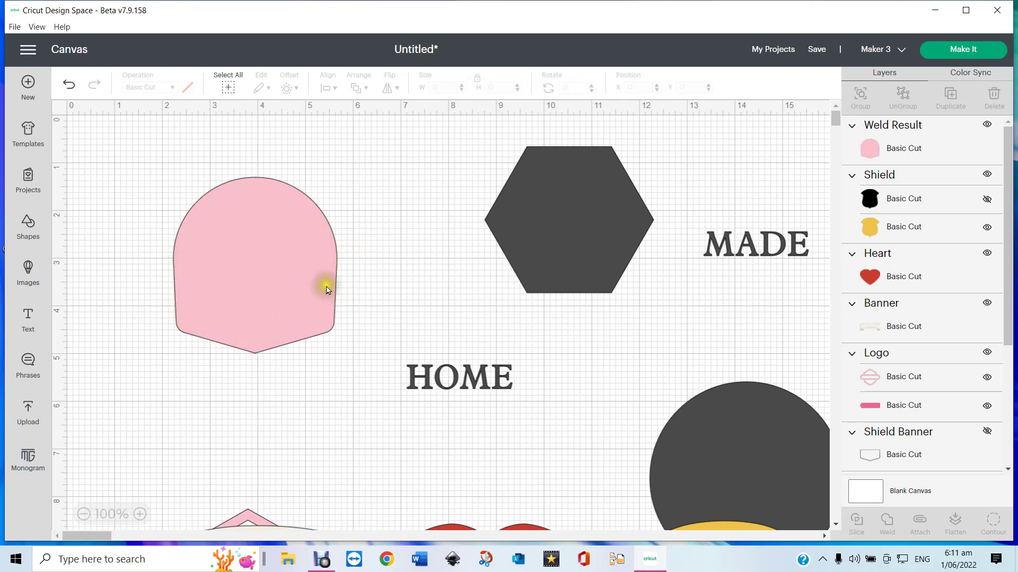
- Move the MADE and HOME texts beside the pink shape, with MADE above HOME
click(759, 242)
drag(759, 242, 422, 242)
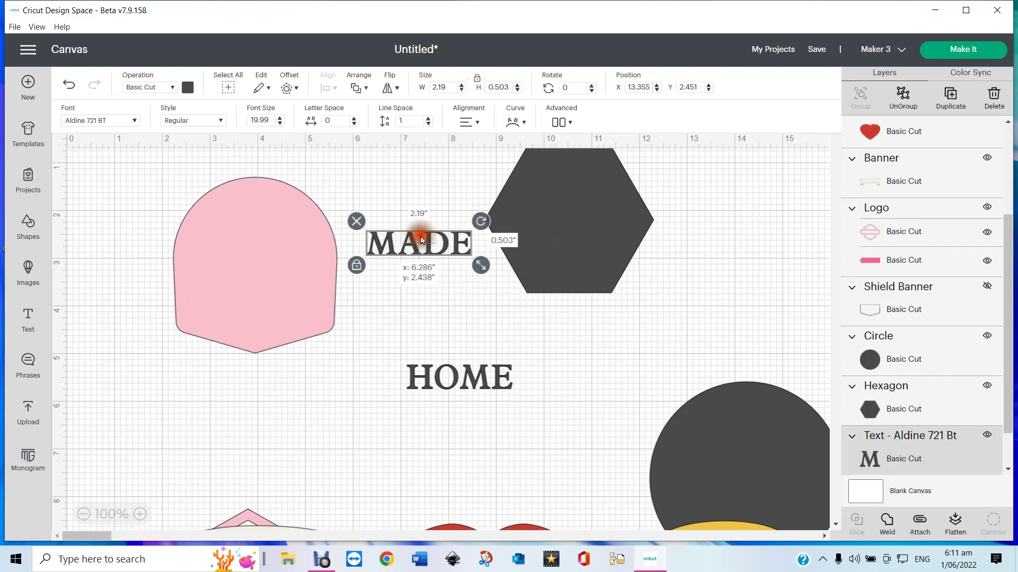
drag(461, 378, 416, 313)
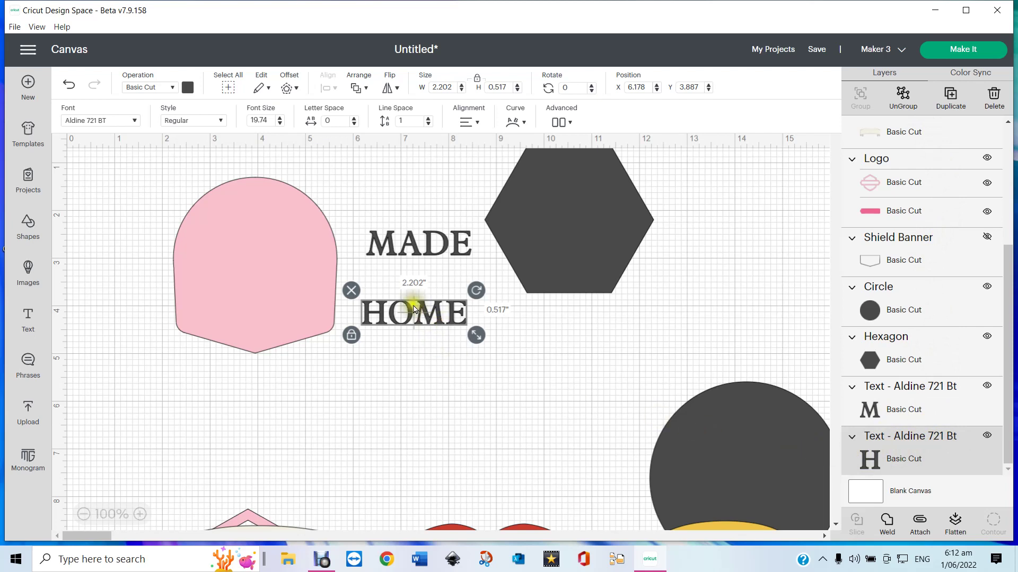
drag(410, 310, 425, 317)
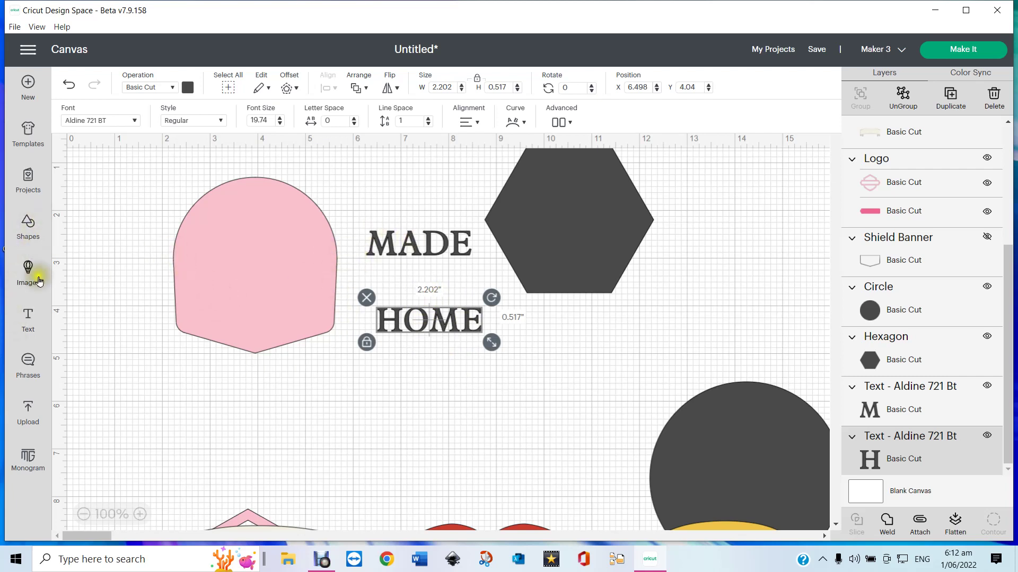
- Insert a rounded rectangle, place it beneath the pink shape and enlarge it to about 2.95 by 1.96 inches
click(27, 222)
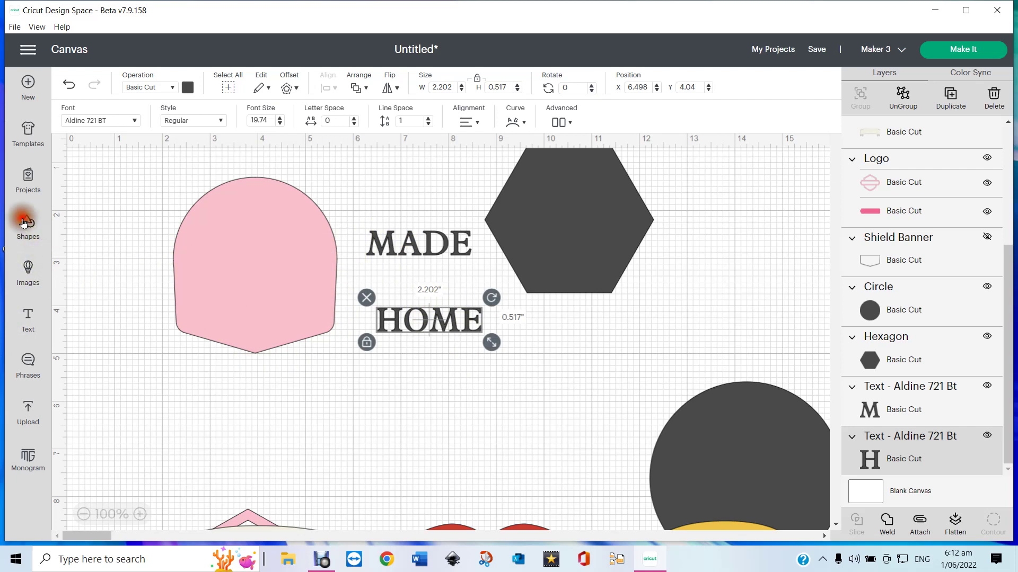
click(144, 373)
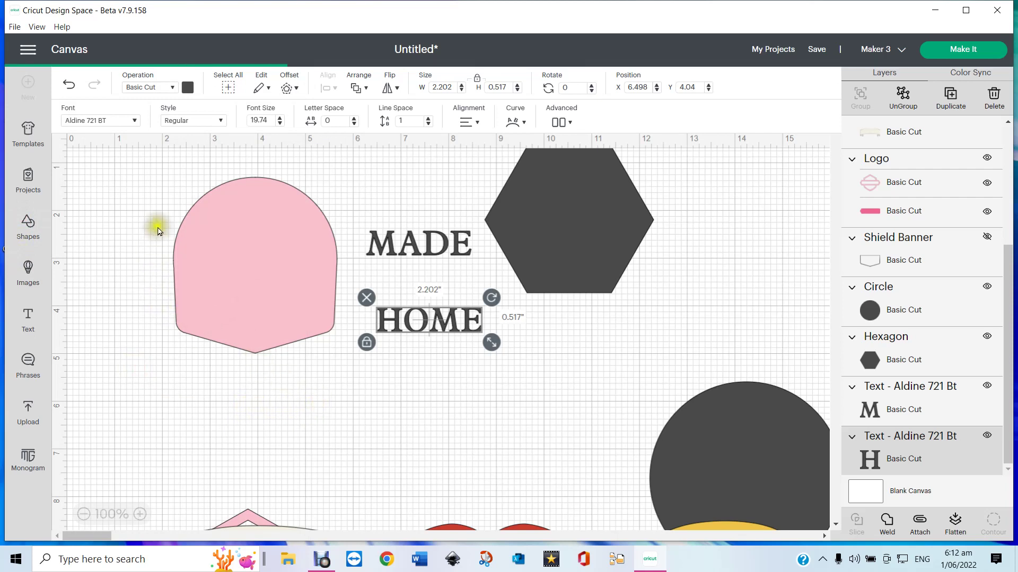
key(ctrl+v)
drag(254, 315, 257, 423)
drag(343, 455, 364, 470)
- Unlock the rectangle's proportions, reshape it into a bar about 3.92 by 0.84 inches, and lay it across the pink shape's middle
click(203, 471)
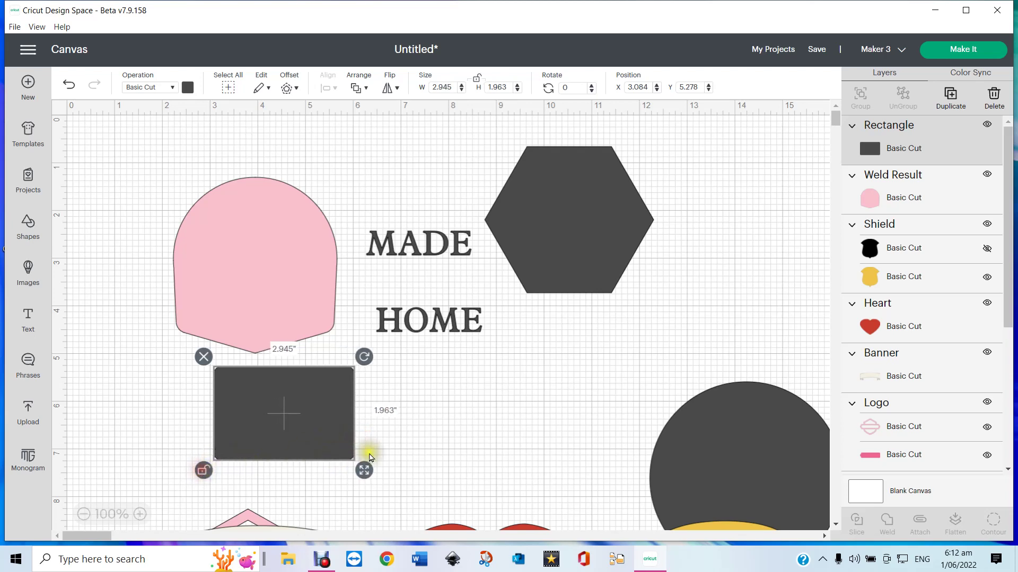
drag(364, 470, 375, 421)
drag(306, 383, 313, 418)
drag(380, 455, 317, 277)
- Move the cream curved banner off the pink logo to the empty area beneath the pink welded shape
scroll(409, 438, down, 1)
scroll(408, 439, down, 3)
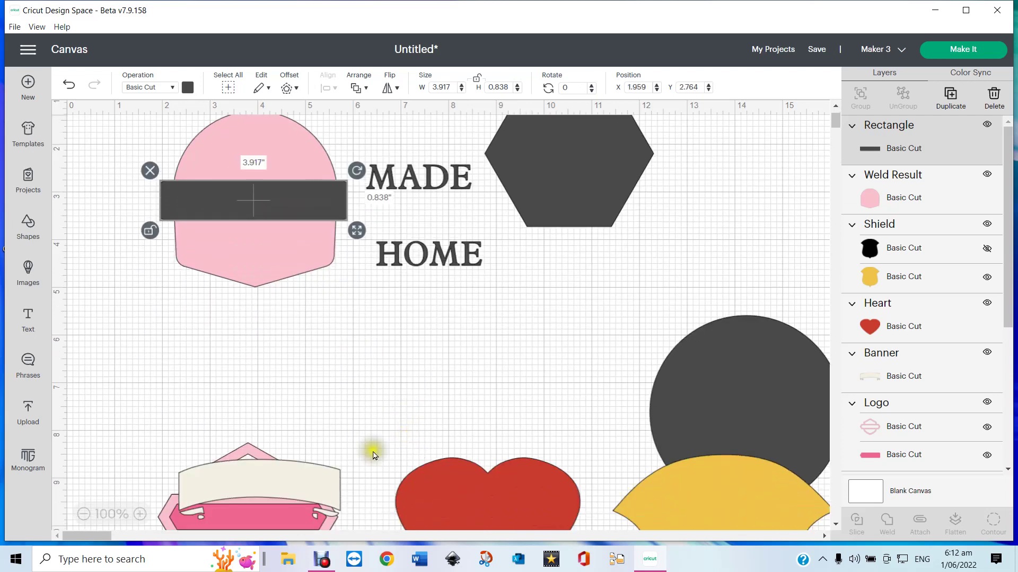
drag(288, 470, 351, 338)
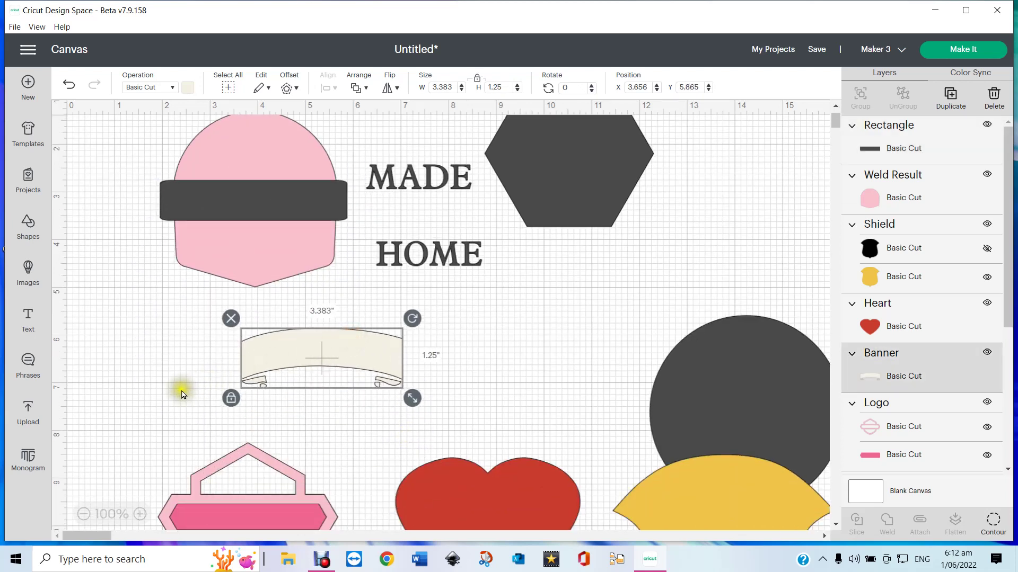
scroll(182, 395, up, 3)
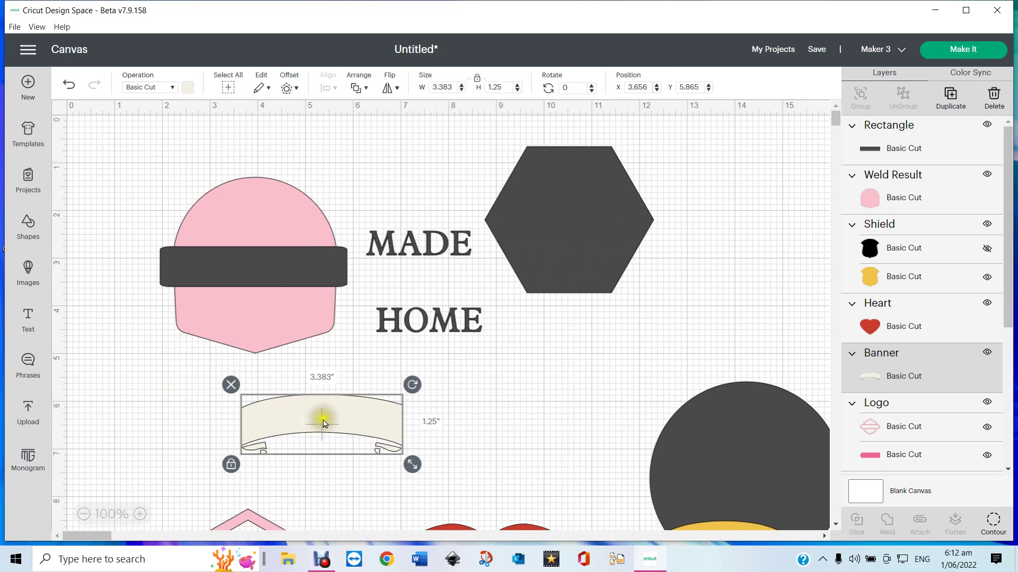
- Unlock the cream banner's proportions, widen it to about 4.08 by 1.29 inches, and put it across the pink shape in place of the dark bar
click(231, 466)
drag(414, 461, 445, 460)
drag(262, 272, 125, 490)
drag(325, 409, 245, 252)
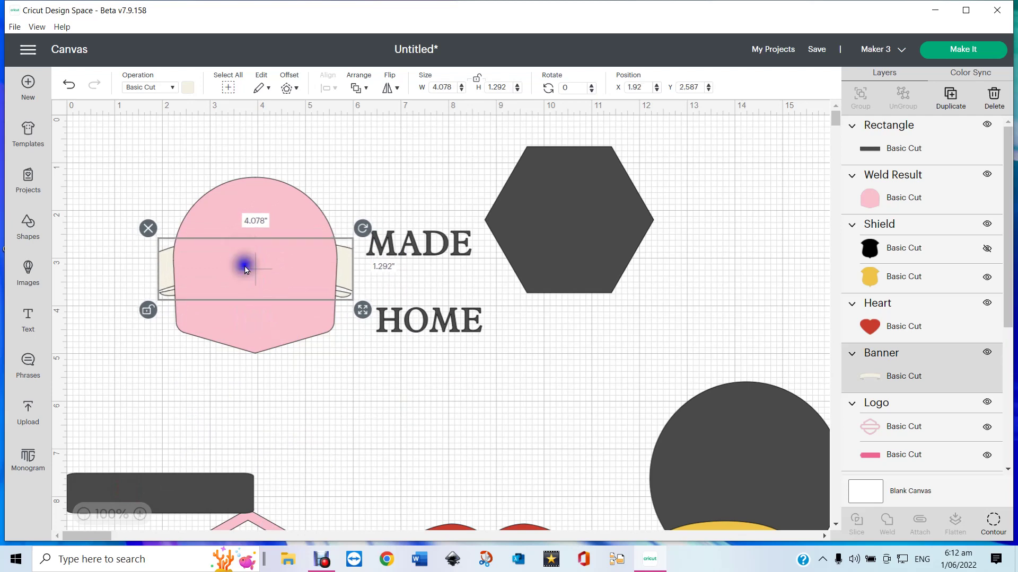
- Send the pink shape behind the banner and widen the banner to about 4.94 by 1.33 inches, centred across the pink shape
right_click(244, 270)
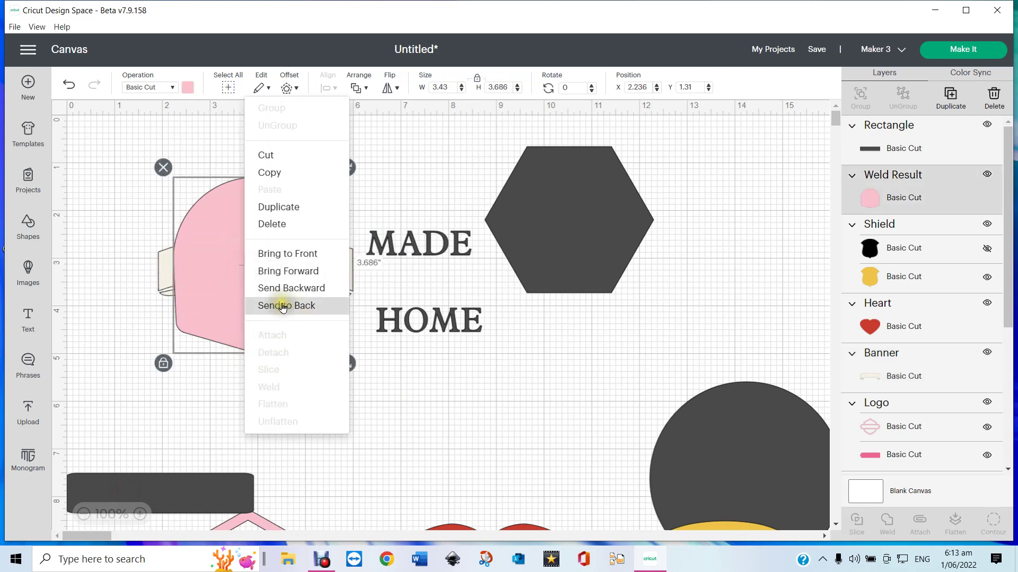
click(283, 306)
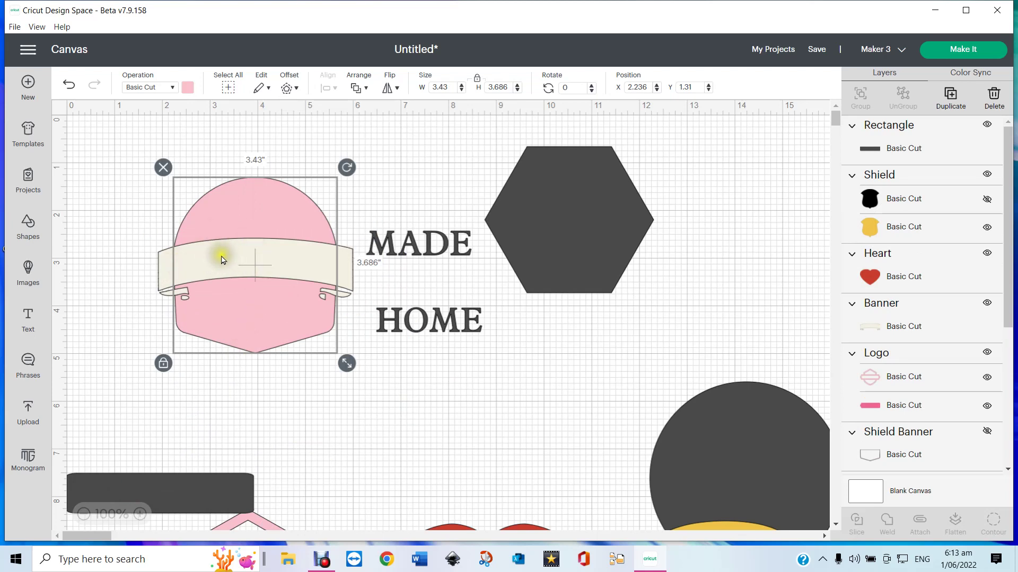
click(346, 273)
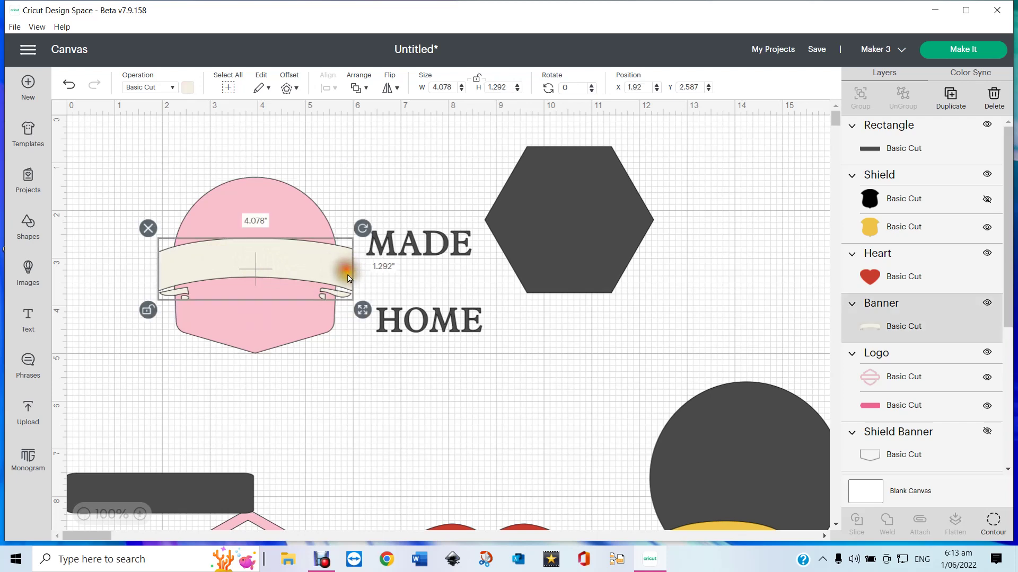
drag(364, 306, 404, 303)
mouse_move(279, 267)
mouse_down()
mouse_move(259, 263)
mouse_move(266, 268)
mouse_up()
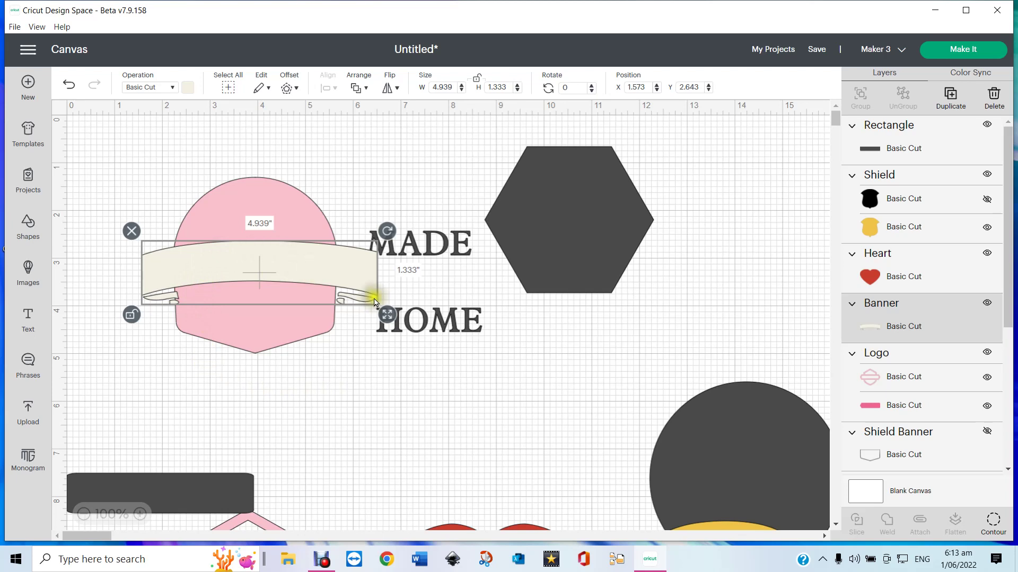
- Add the text VIDEO BY, shrink it to about 3.97 by 0.59 inches, and place it on the cream banner
click(28, 316)
text(VIDEO BY)
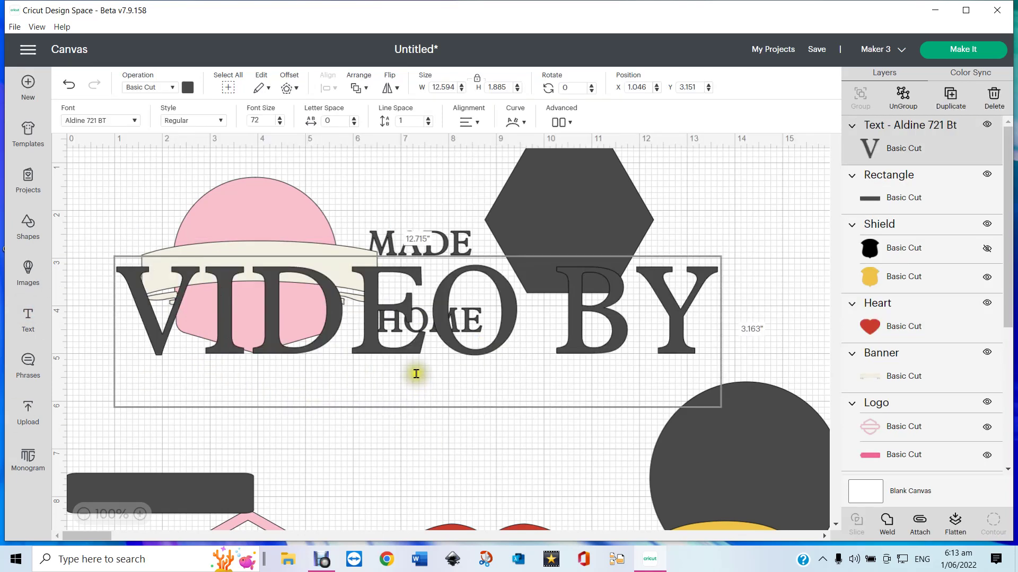
click(445, 441)
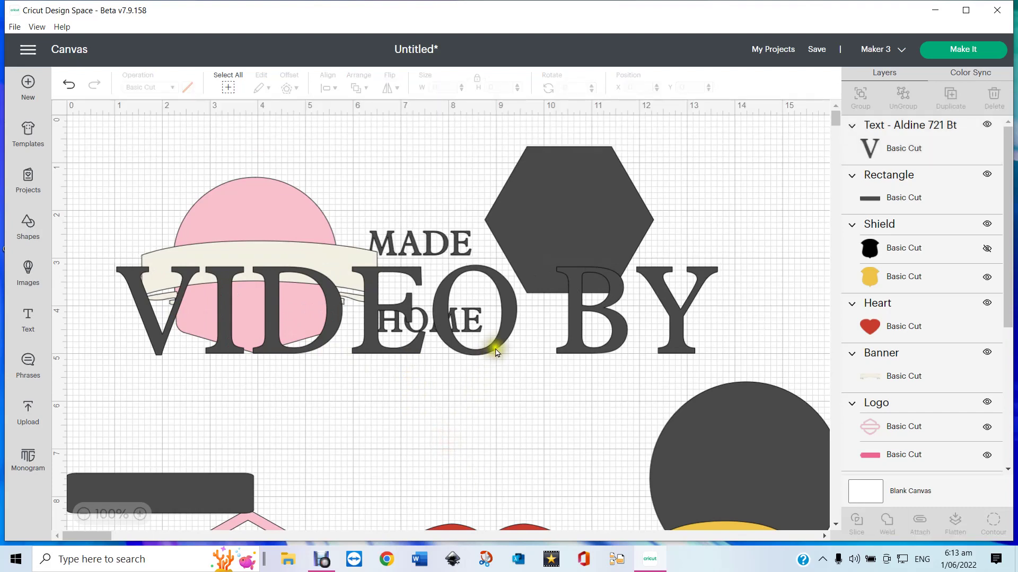
drag(497, 345, 469, 437)
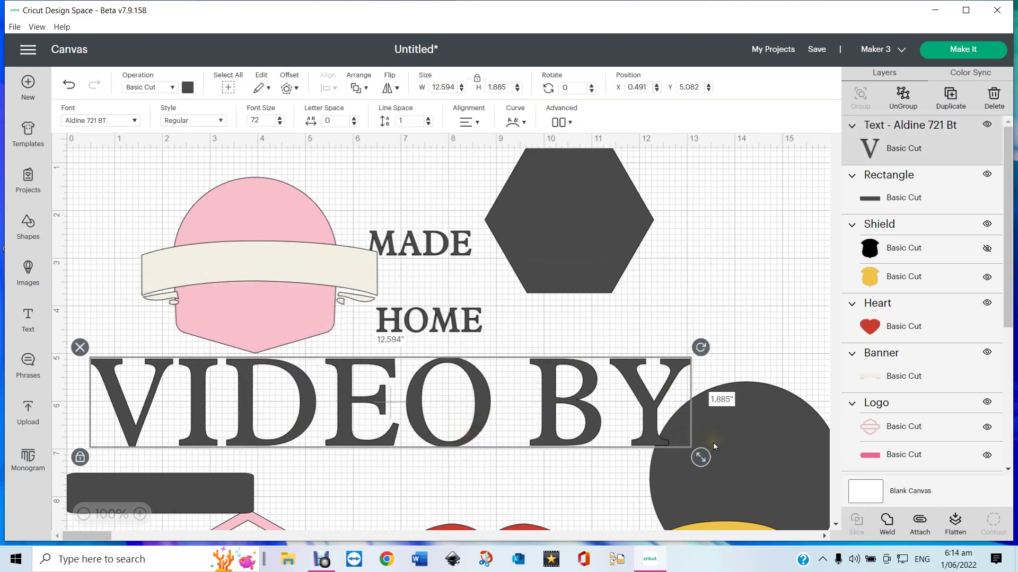
drag(700, 456, 244, 262)
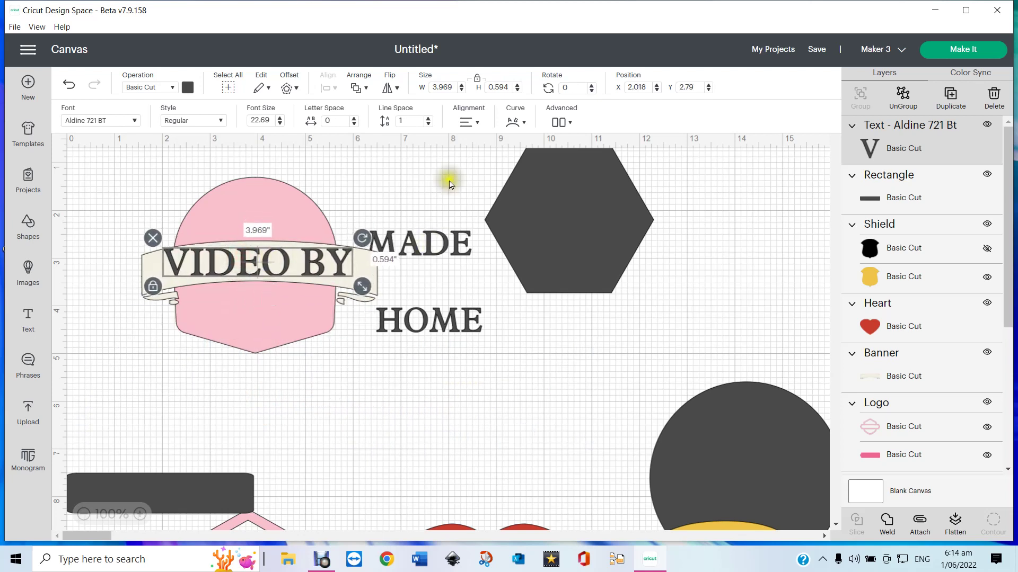
- Curve the VIDEO BY text upward to follow the banner's arch and centre it on the banner
click(508, 122)
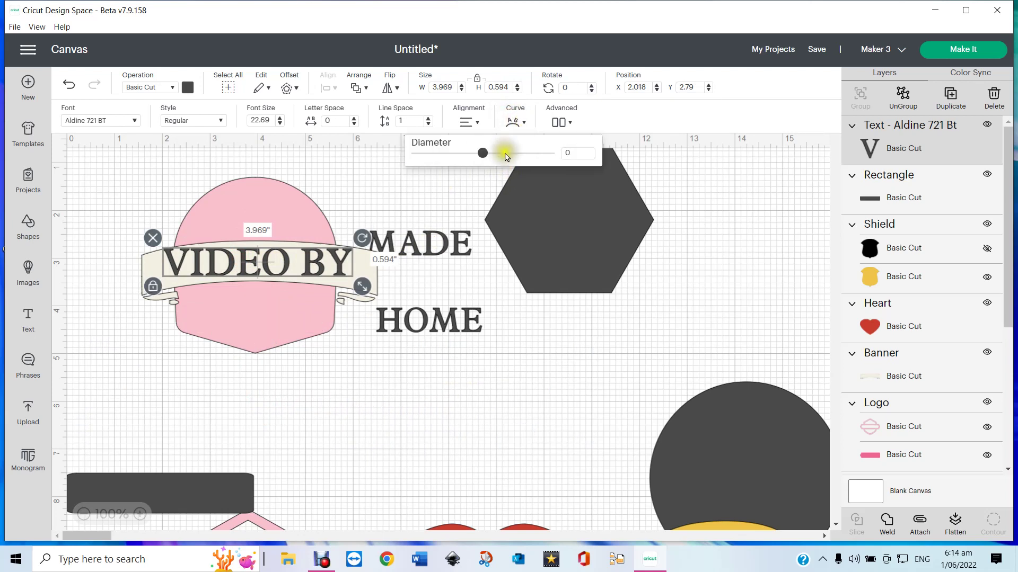
click(503, 153)
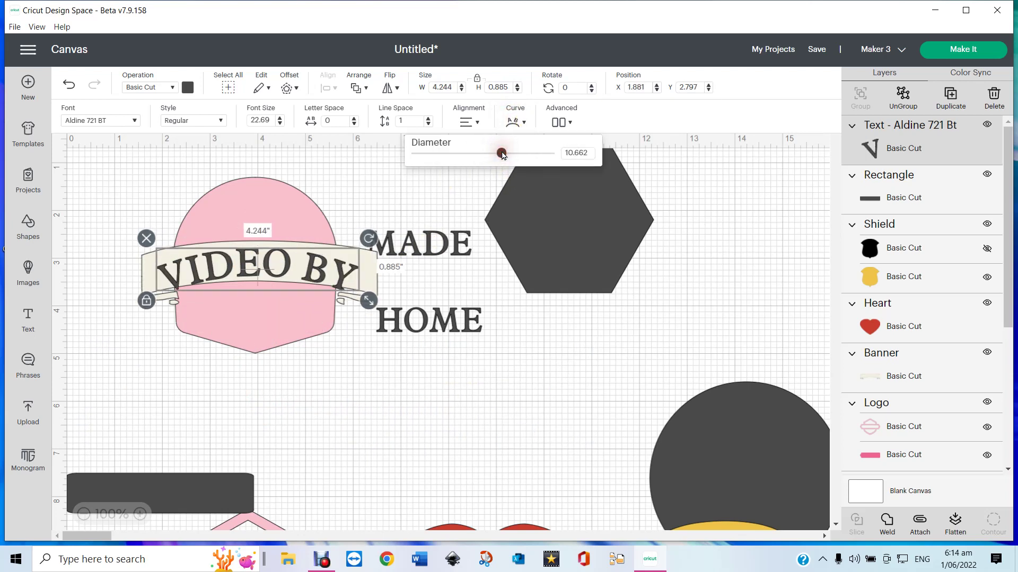
click(503, 156)
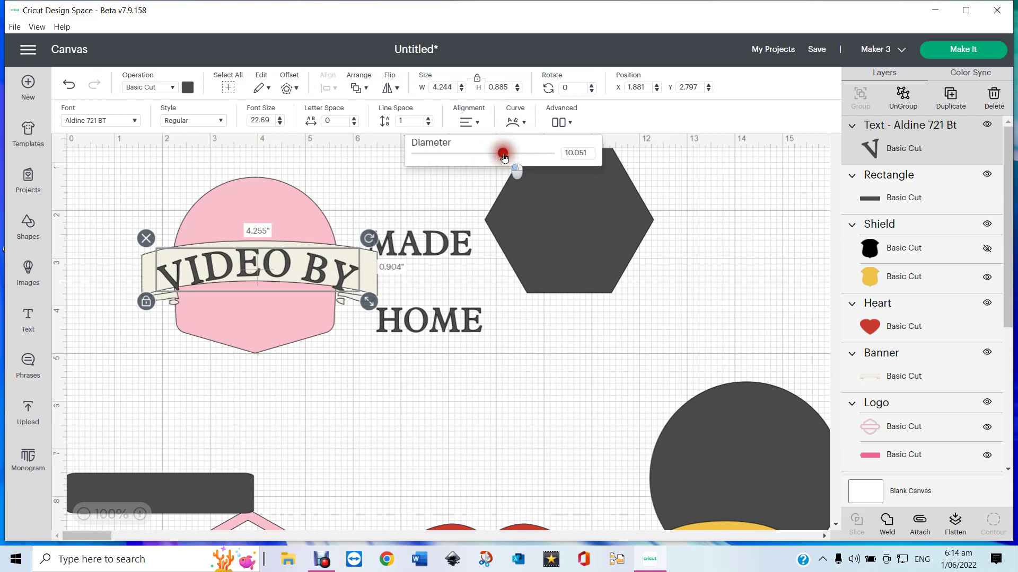
drag(503, 156, 484, 156)
click(376, 439)
click(260, 258)
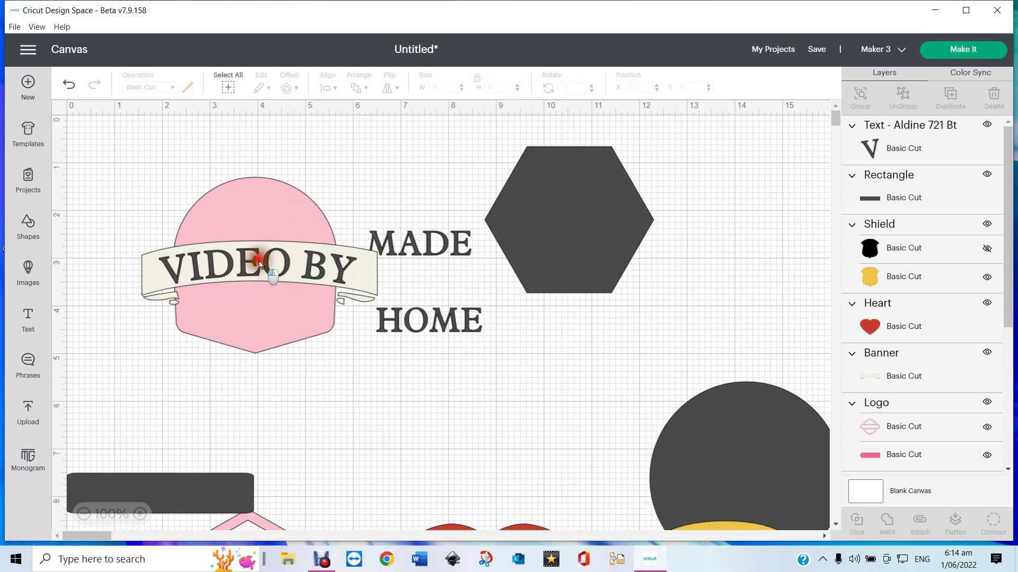
drag(260, 258, 258, 260)
click(347, 422)
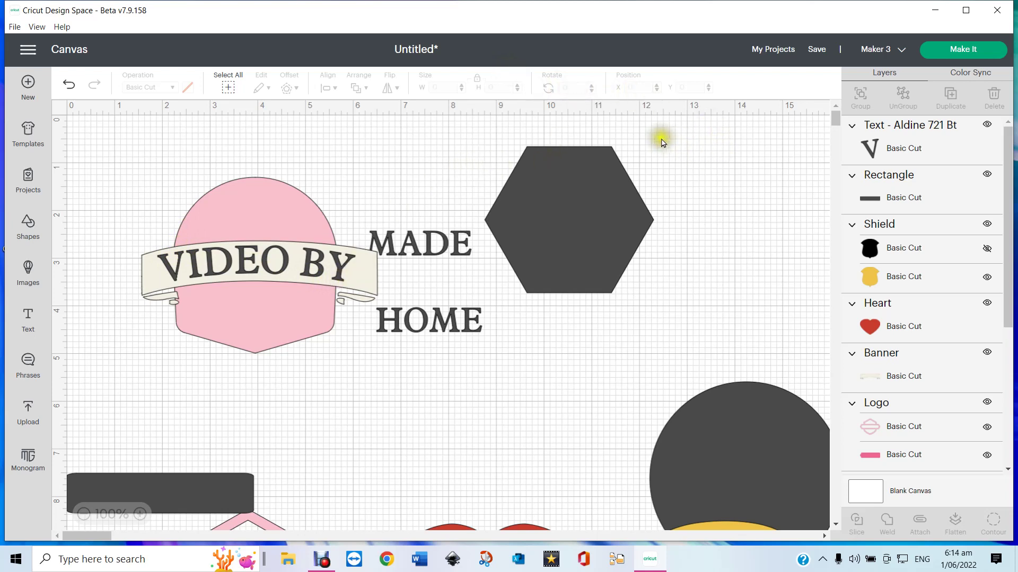
- Move the VIDEO BY text to the empty area below HOME and slice the pink shape with the cream banner
click(271, 262)
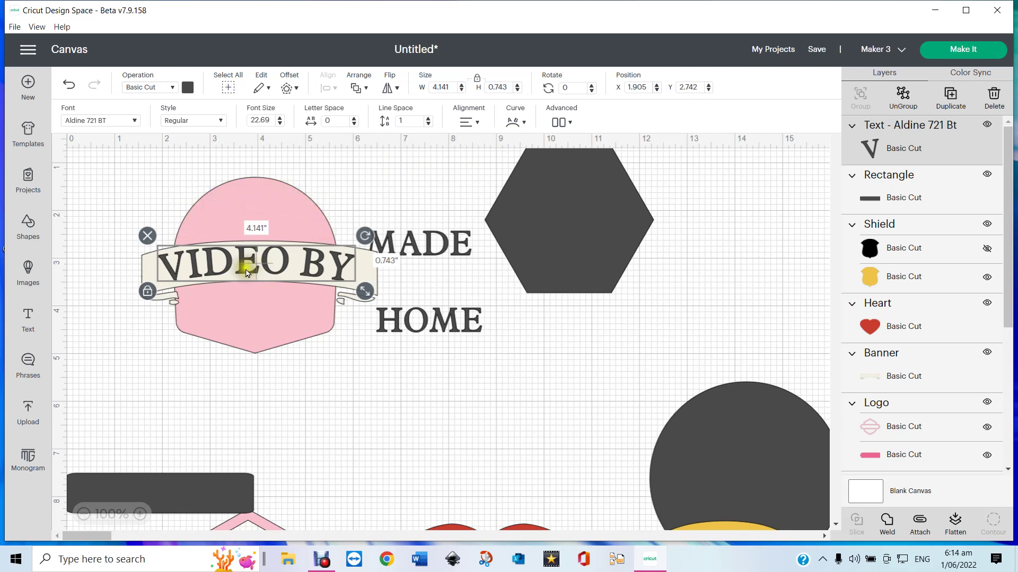
drag(243, 266, 439, 474)
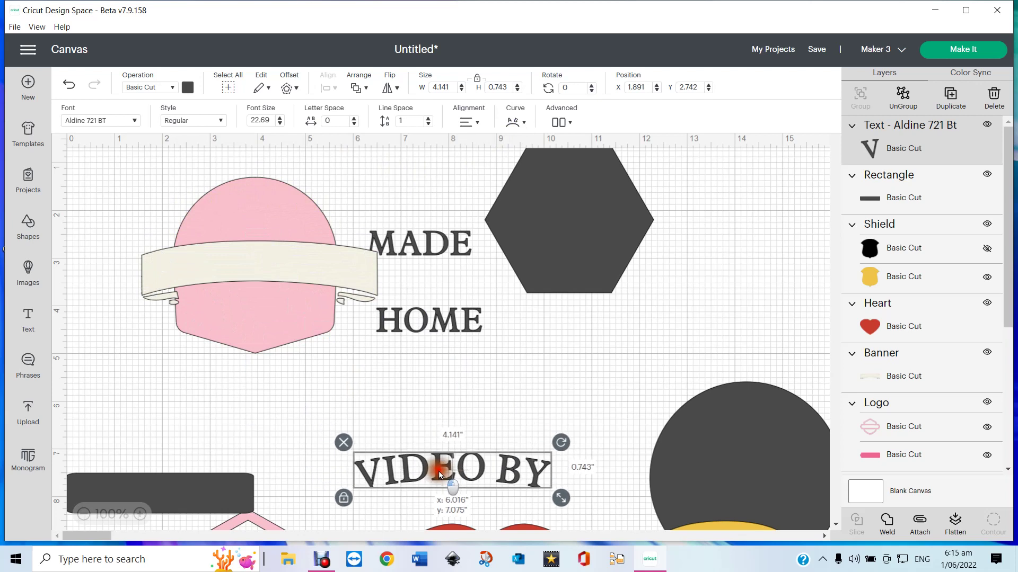
drag(156, 197, 239, 371)
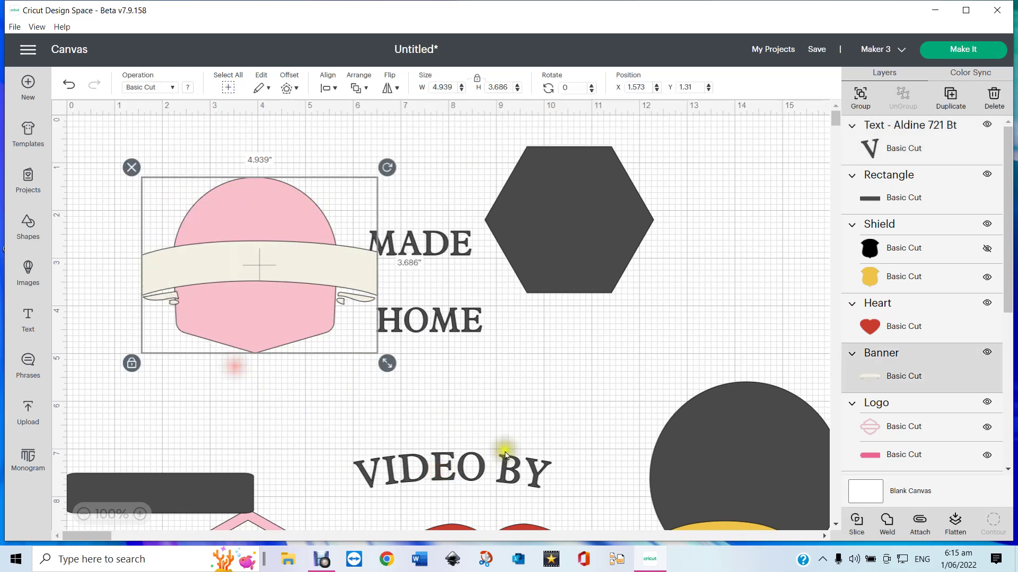
click(857, 523)
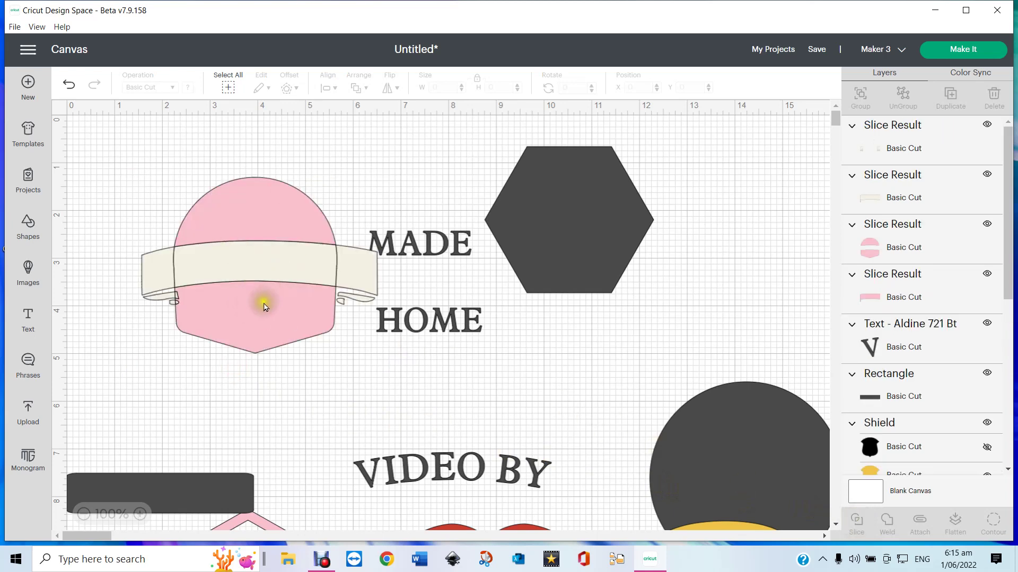
- Pull the sliced pieces apart, moving the pink badge halves down and the cream banner pieces and pink offcut above MADE
drag(268, 314, 254, 472)
drag(234, 259, 308, 141)
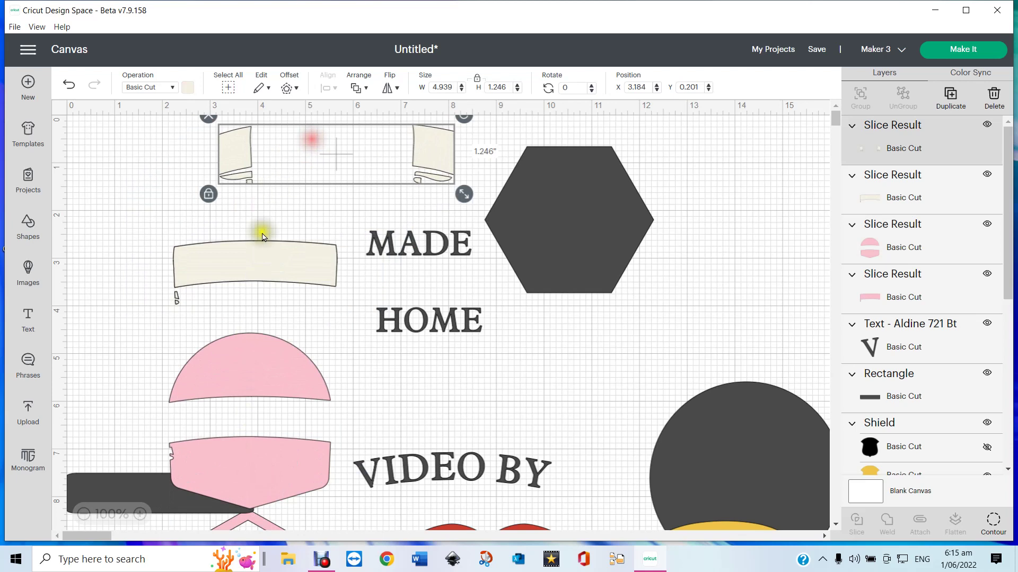
click(258, 269)
drag(259, 270, 332, 148)
drag(271, 274, 323, 171)
- Reposition the two pink badge halves beside MADE and HOME, and move the hexagon and circle aside to clear the canvas
drag(220, 364, 180, 266)
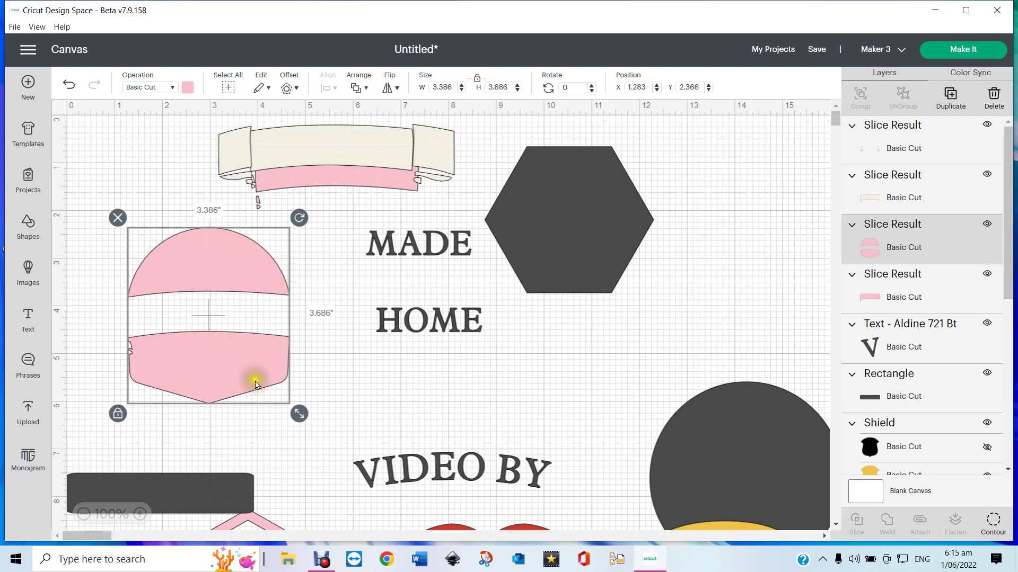
drag(254, 264, 290, 275)
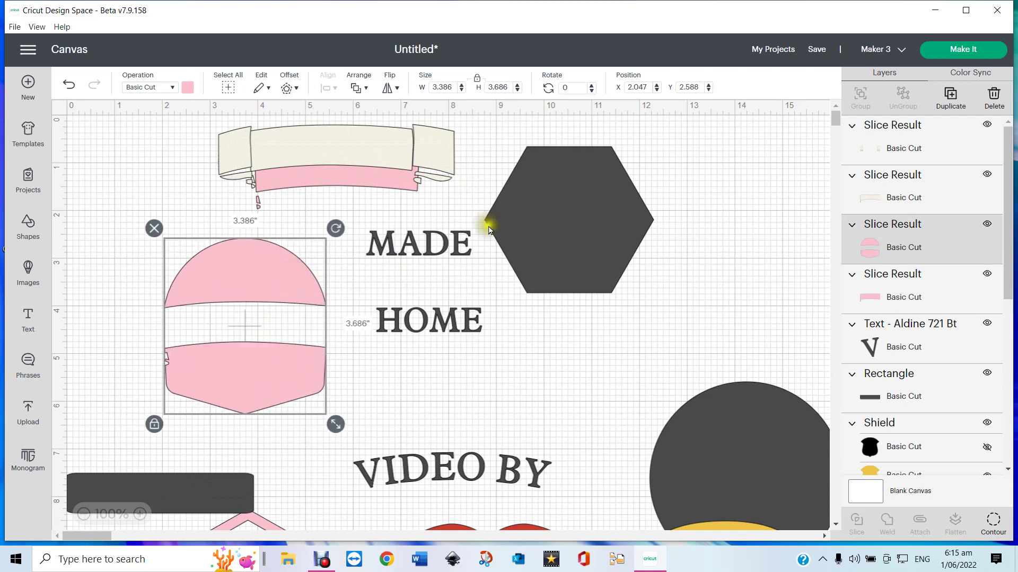
drag(599, 247, 775, 505)
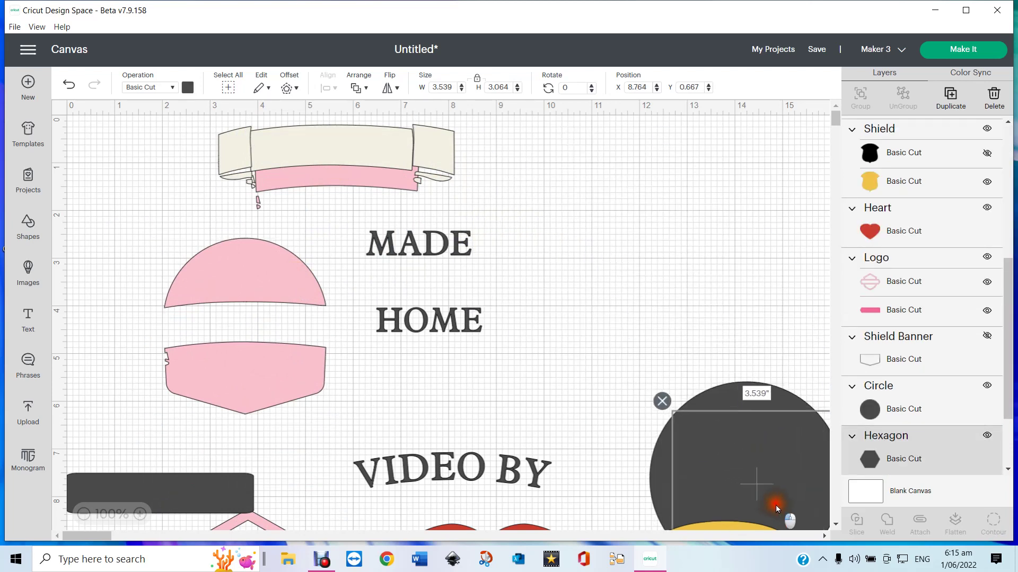
drag(729, 391, 776, 411)
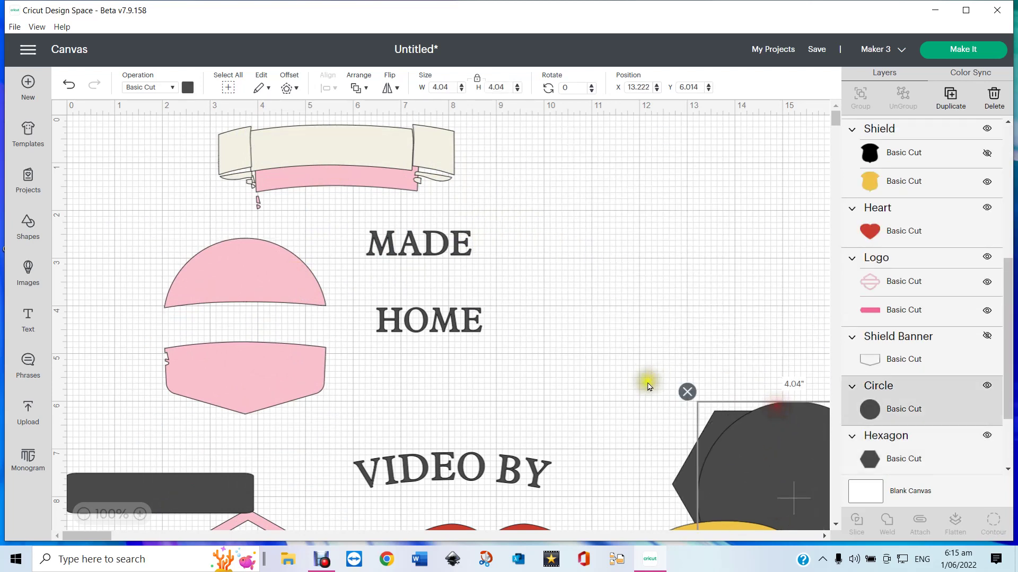
- Move the MADE text onto the upper pink half and send the pink halves to the back
click(409, 244)
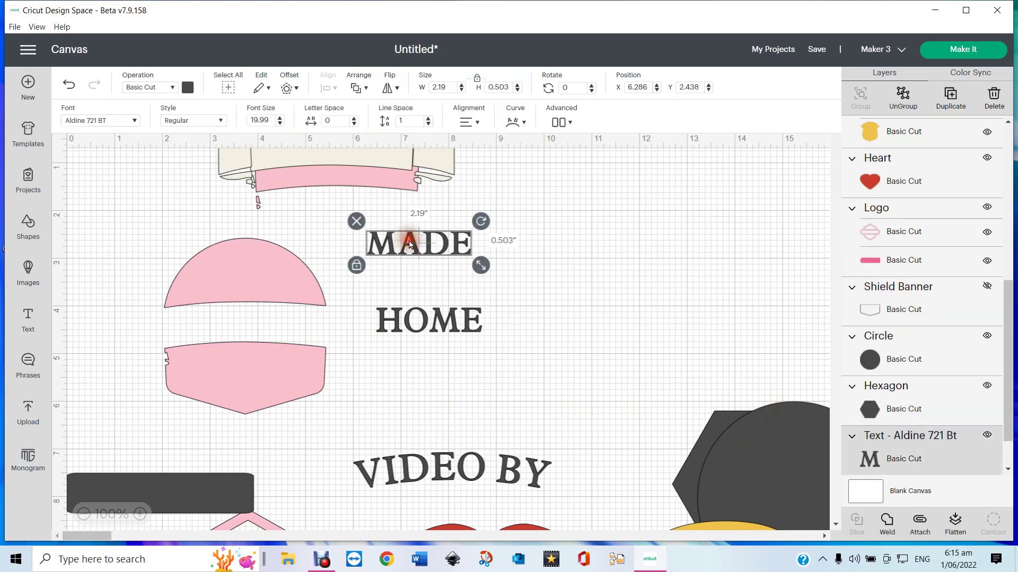
drag(409, 244, 193, 257)
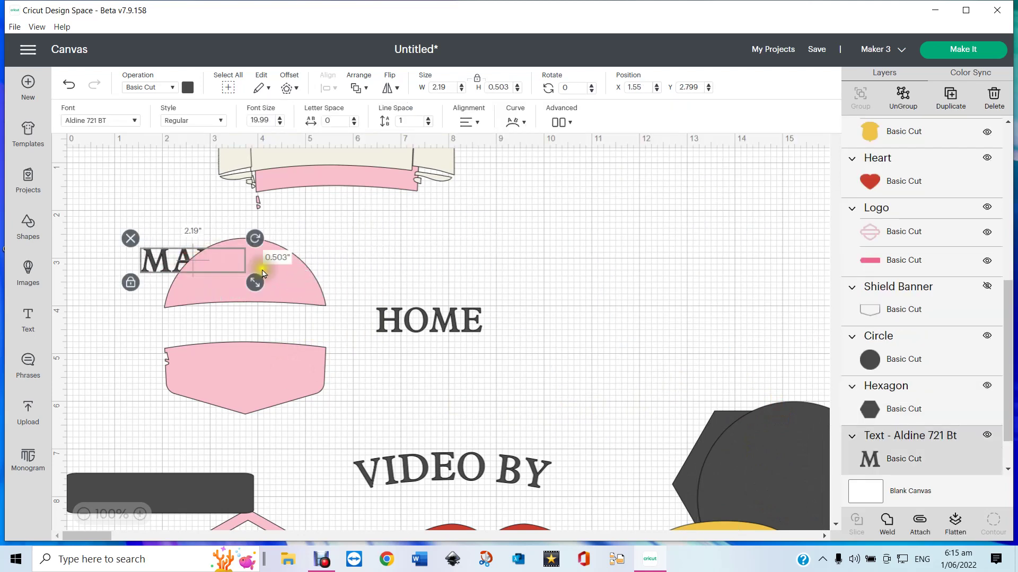
click(284, 281)
right_click(287, 277)
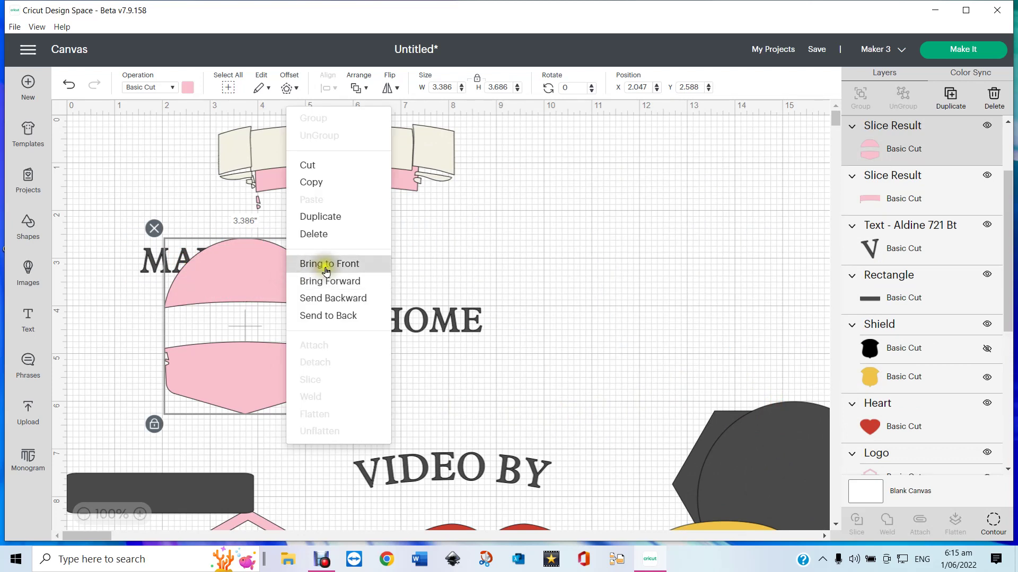
click(329, 315)
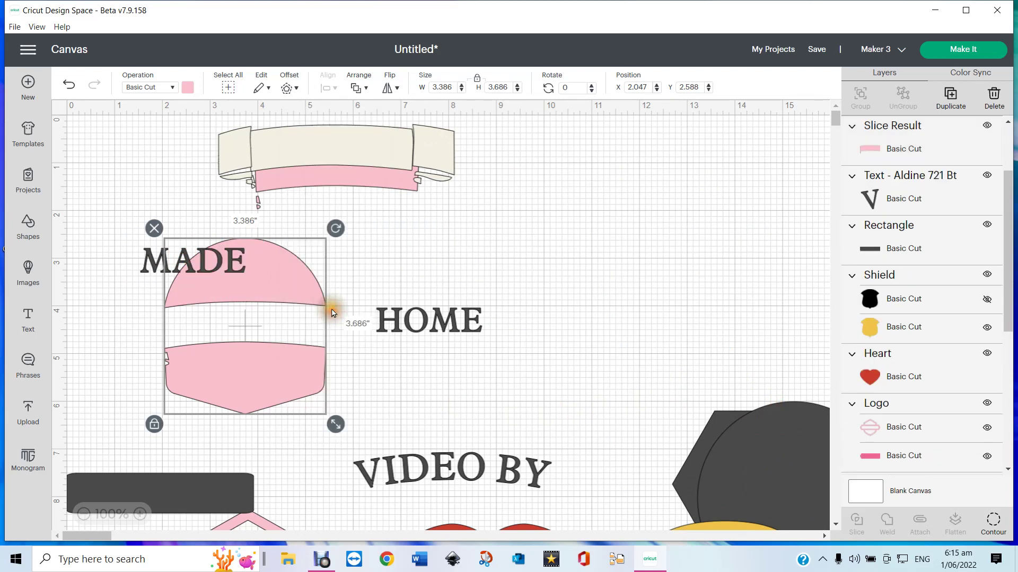
- Enlarge the MADE text to about 3.04 by 0.7 inches and centre it on the upper pink half
click(204, 260)
drag(204, 260, 224, 251)
mouse_move(276, 275)
mouse_down()
mouse_move(298, 297)
mouse_move(293, 273)
mouse_move(275, 286)
mouse_up()
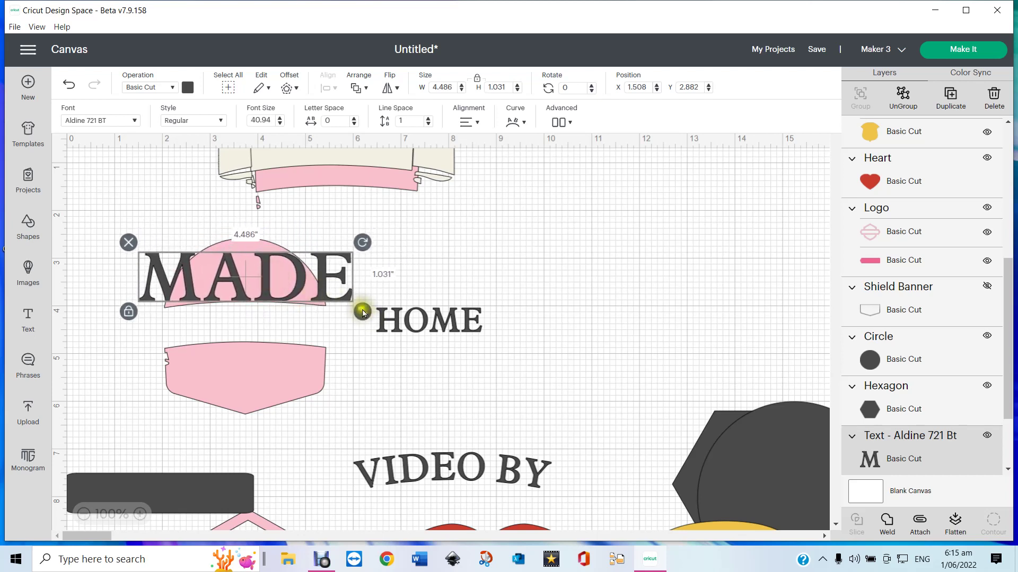
drag(363, 314, 291, 293)
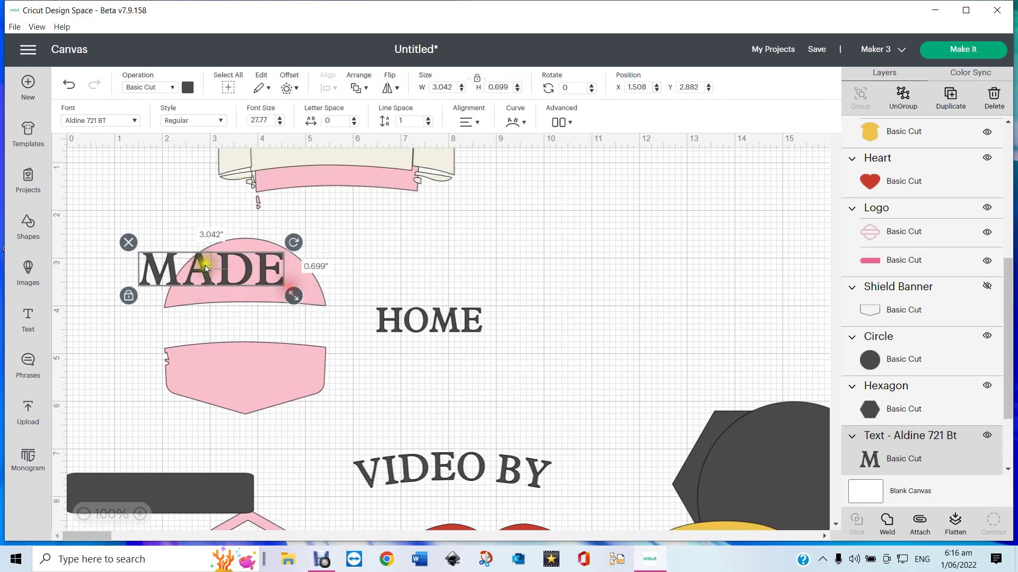
drag(205, 268, 225, 276)
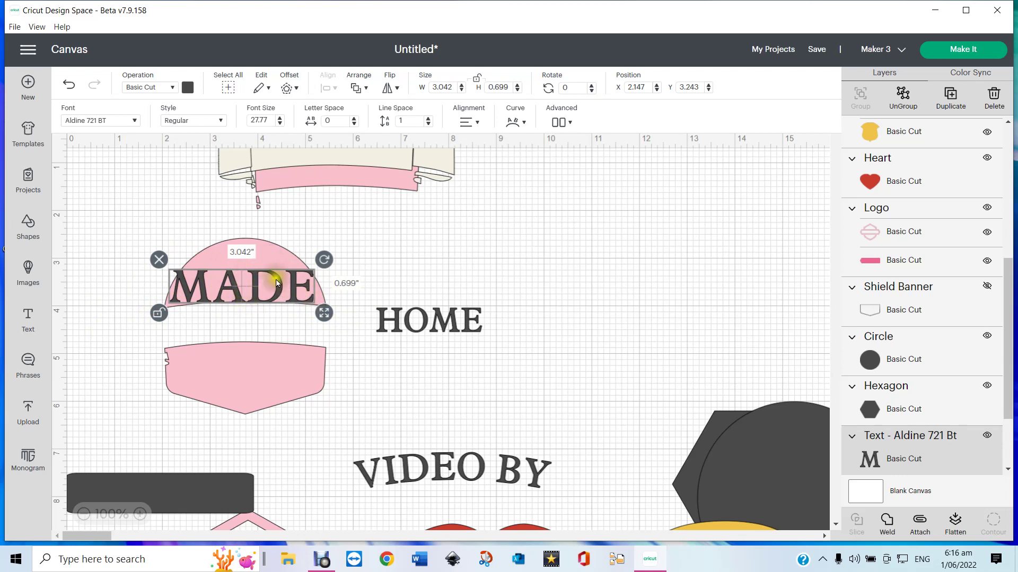
- Stretch MADE to about 3.15 by 1.31 inches over the upper pink half and ungroup it into individual letters
drag(324, 315, 327, 337)
drag(238, 281, 241, 255)
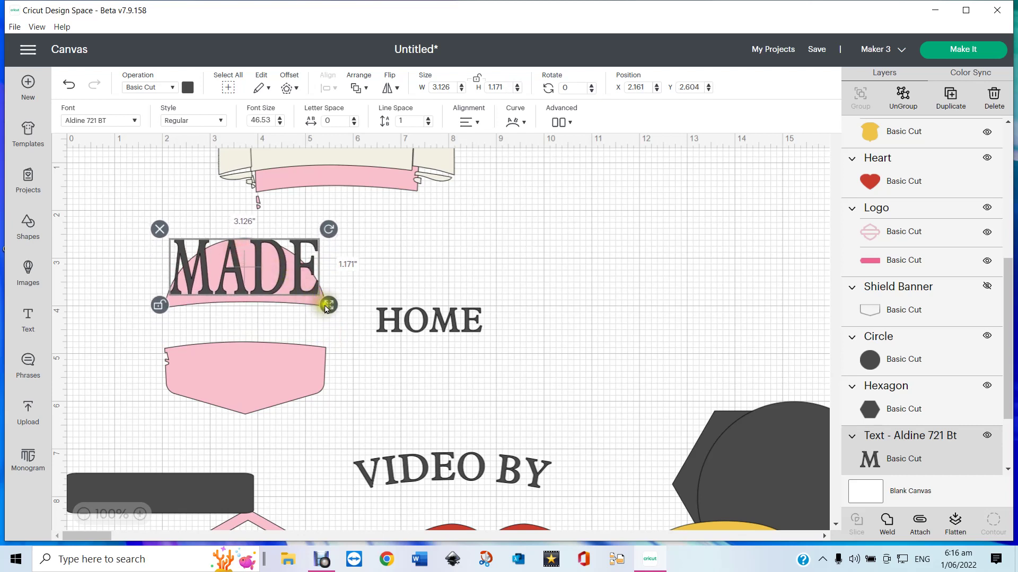
drag(326, 308, 322, 309)
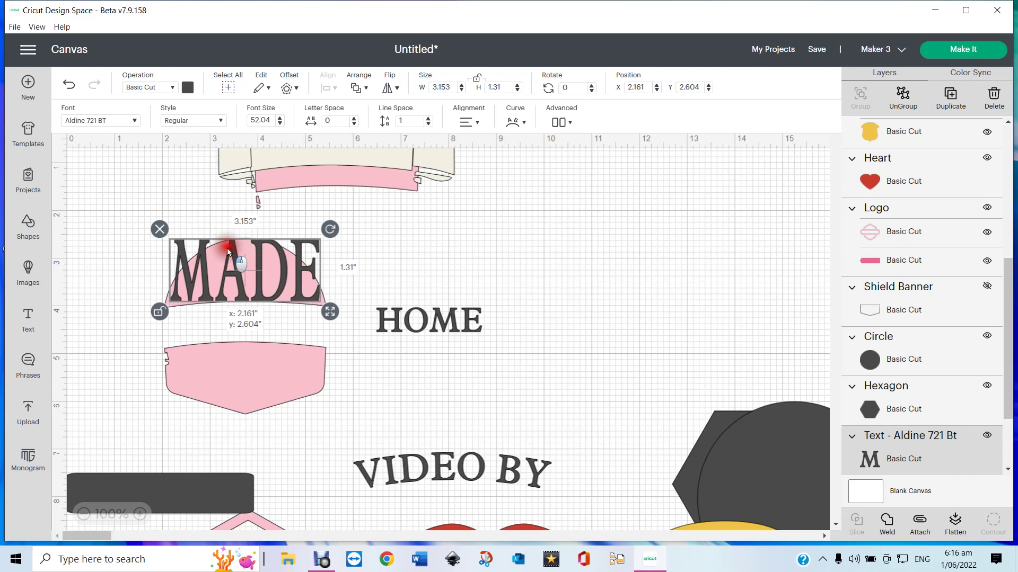
drag(227, 247, 222, 247)
drag(227, 251, 226, 251)
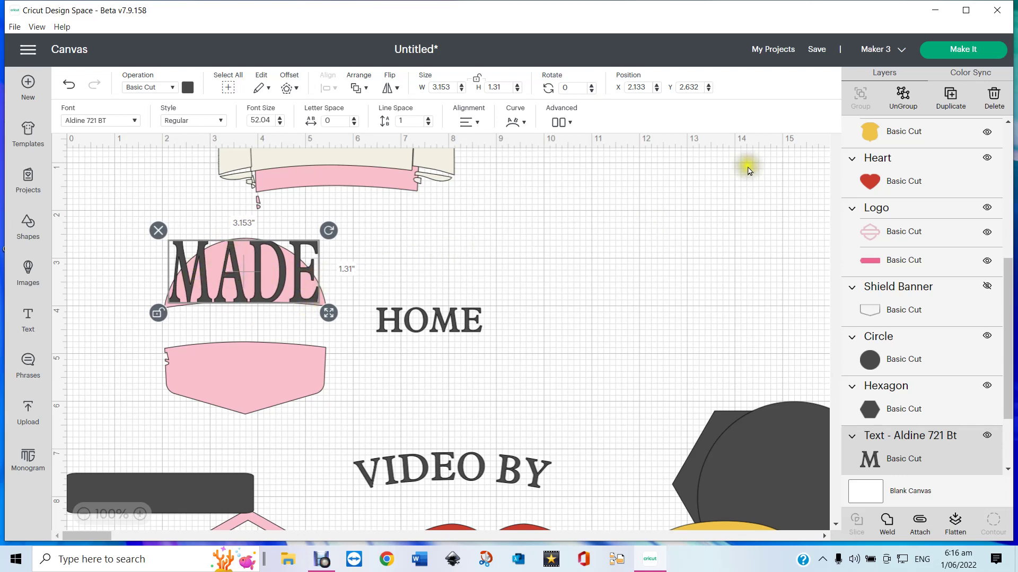
click(555, 123)
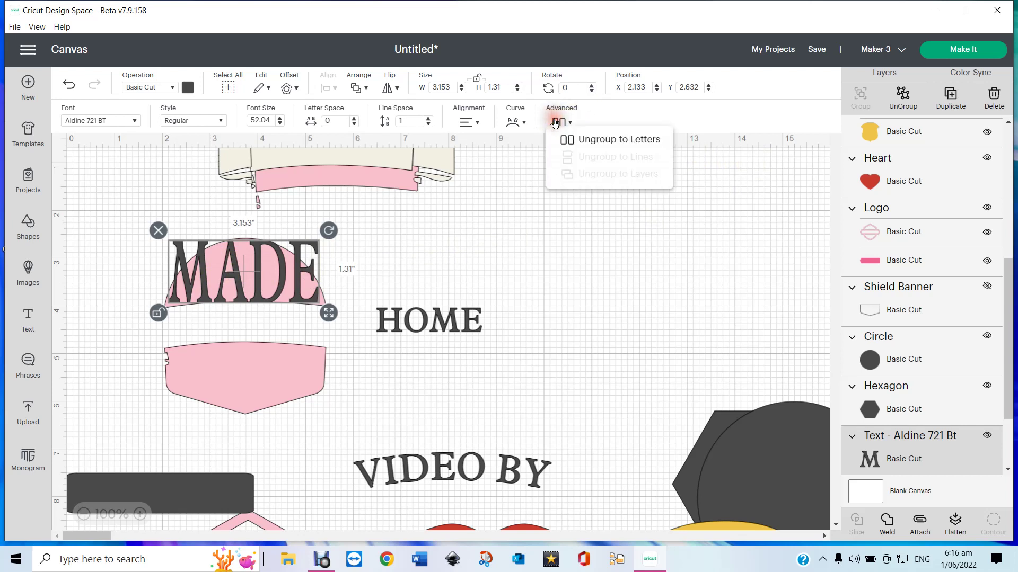
click(623, 140)
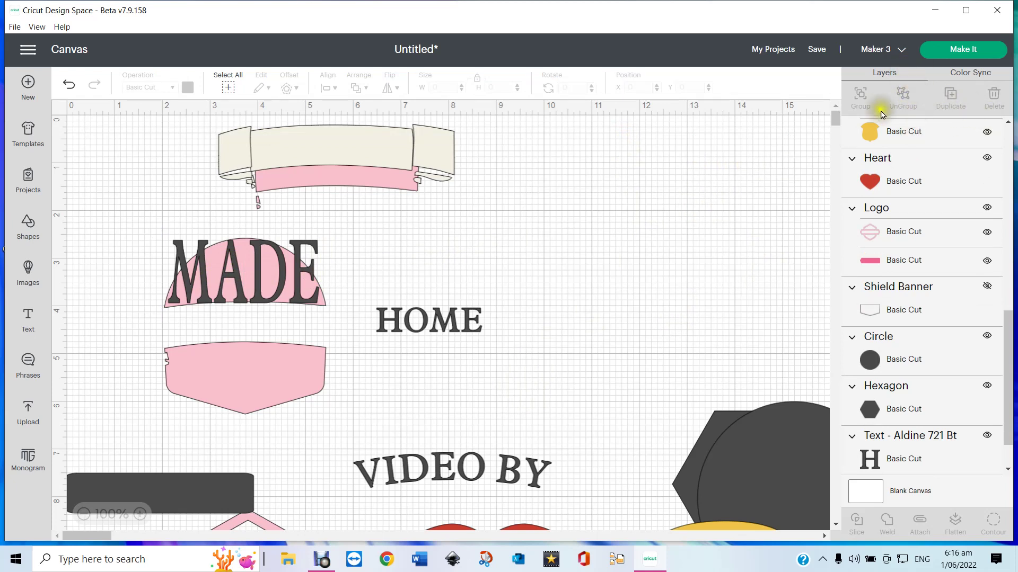
- Resize the letter E of MADE to about 0.6 by 1.07 inches within the right end of the upper pink half
click(297, 274)
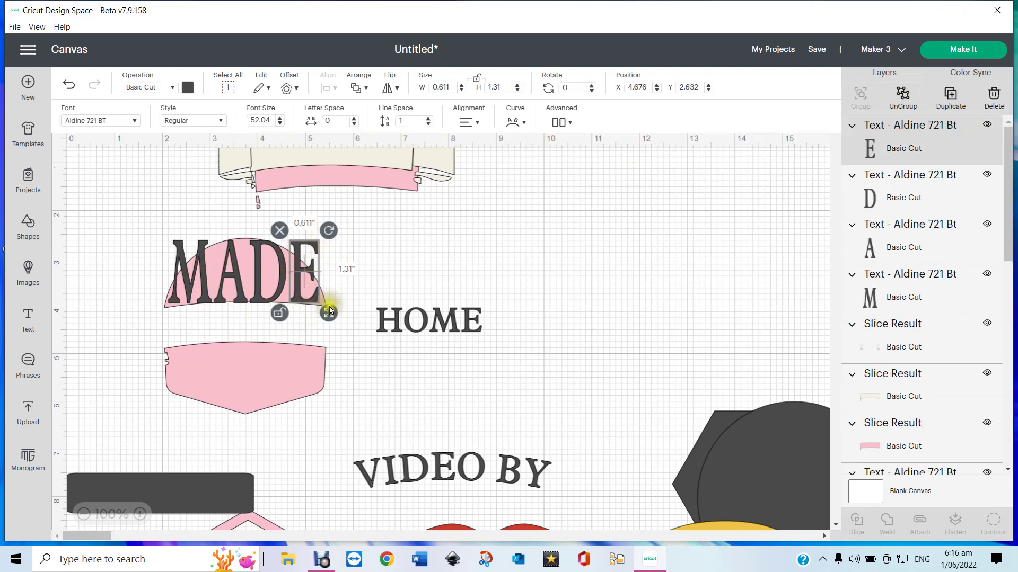
drag(328, 315, 329, 294)
drag(301, 259, 298, 282)
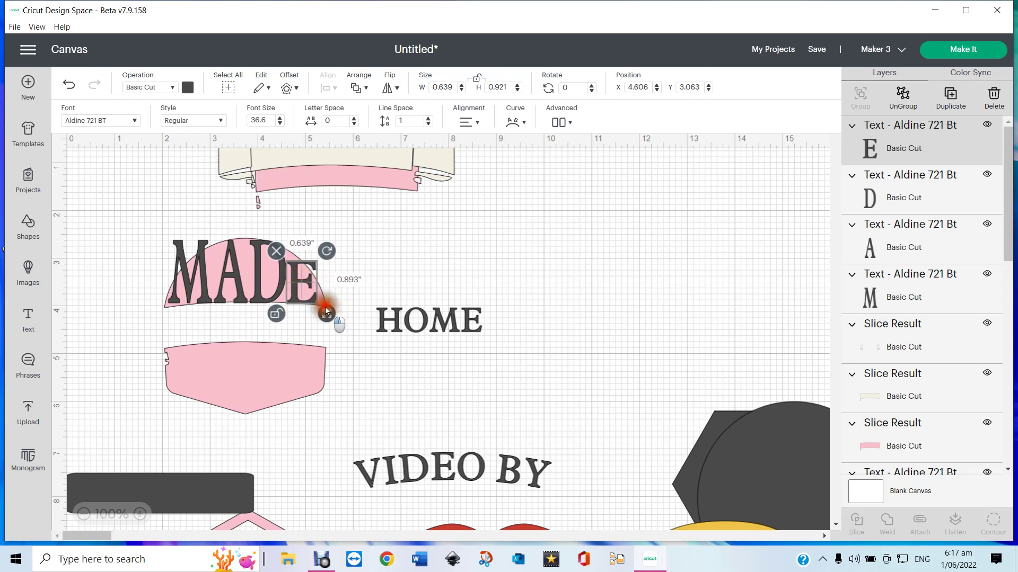
mouse_move(326, 306)
mouse_down()
mouse_move(327, 297)
mouse_move(308, 306)
mouse_up()
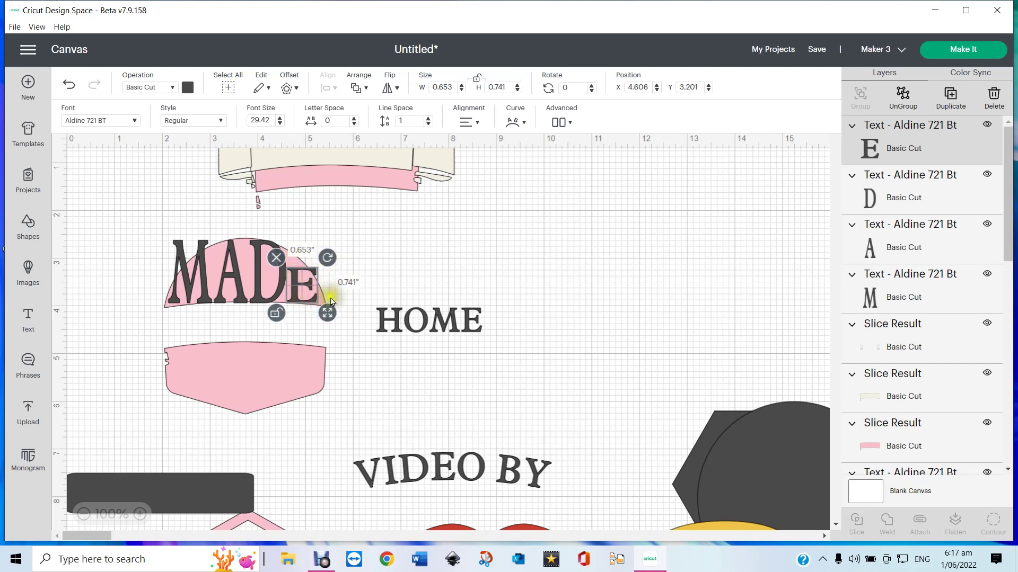
drag(327, 312, 327, 320)
drag(300, 289, 298, 272)
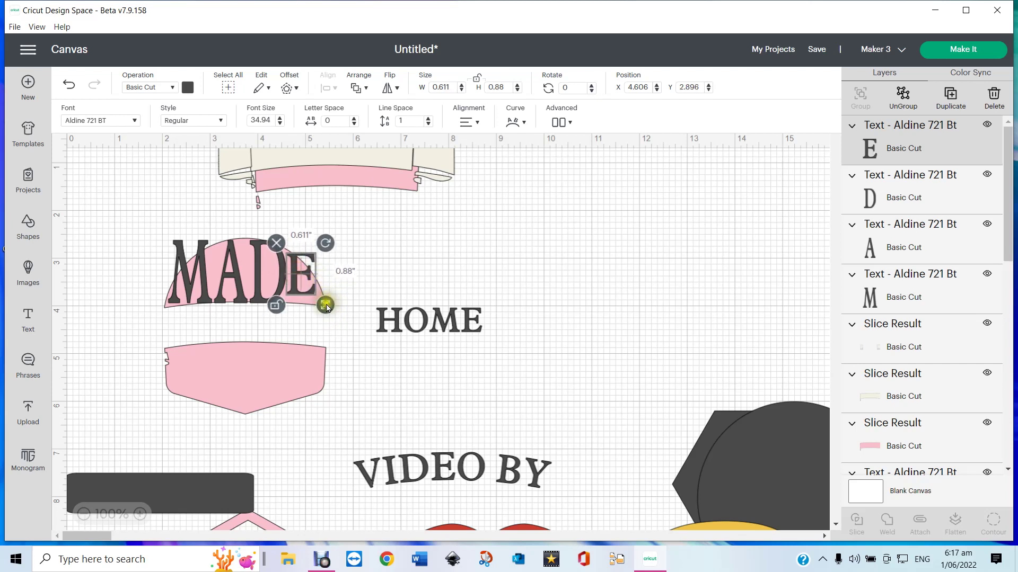
drag(324, 307, 323, 314)
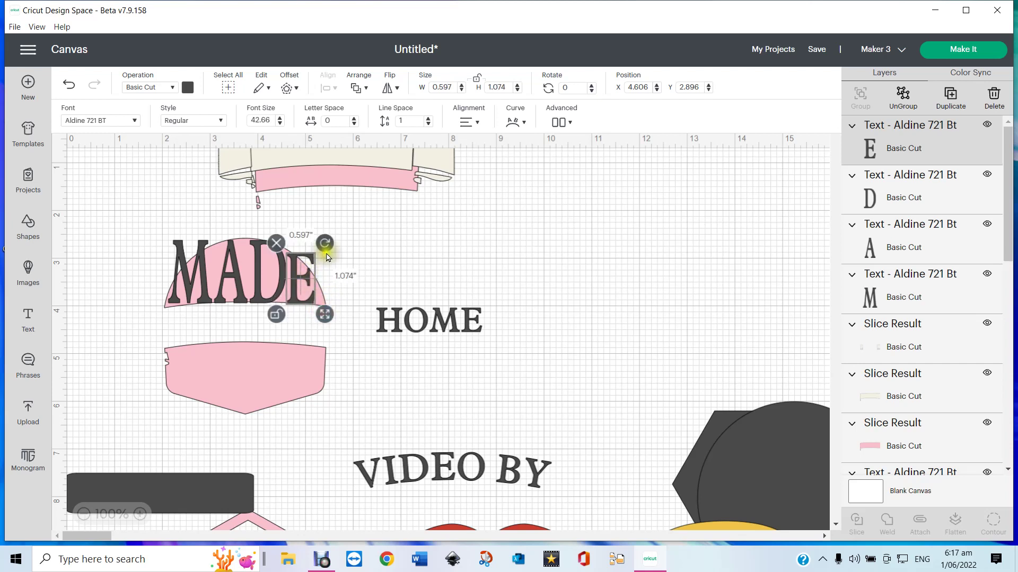
- Rotate the E about 5.23° and resize it to about 0.71 by 0.88 inches, nudging it close beside the D
drag(326, 247, 311, 278)
click(312, 277)
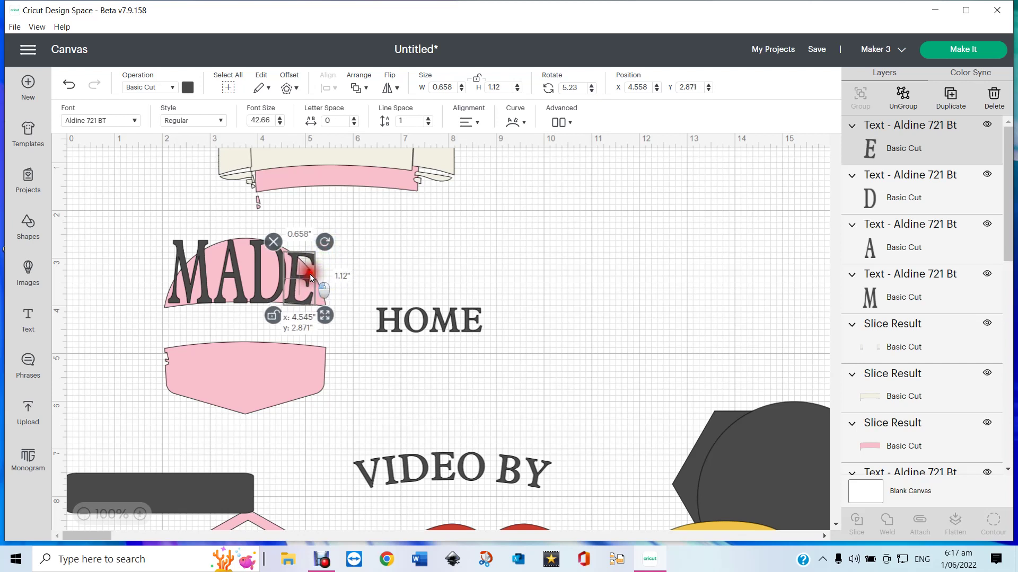
drag(311, 277, 311, 278)
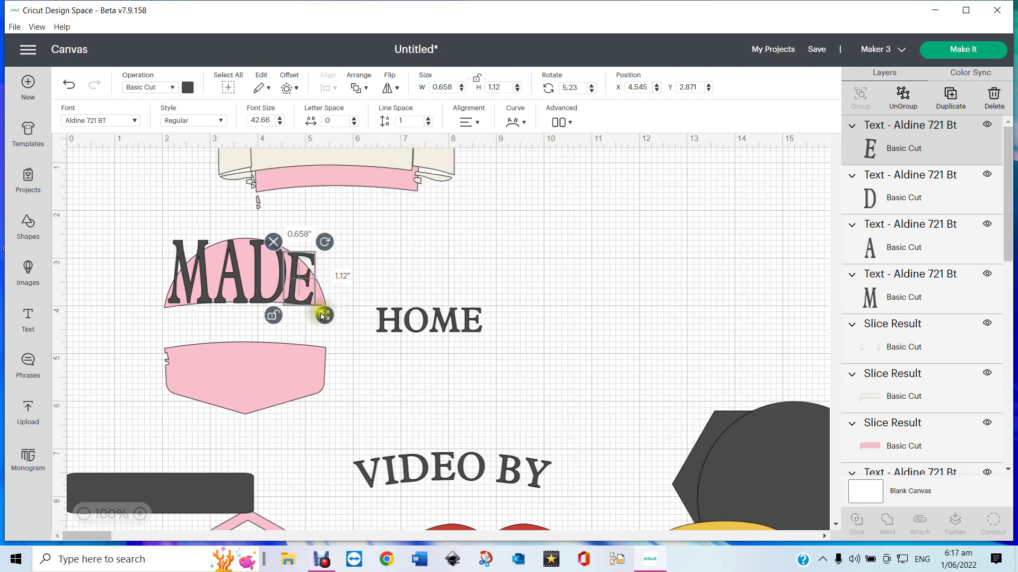
drag(321, 317, 324, 311)
drag(306, 278, 306, 282)
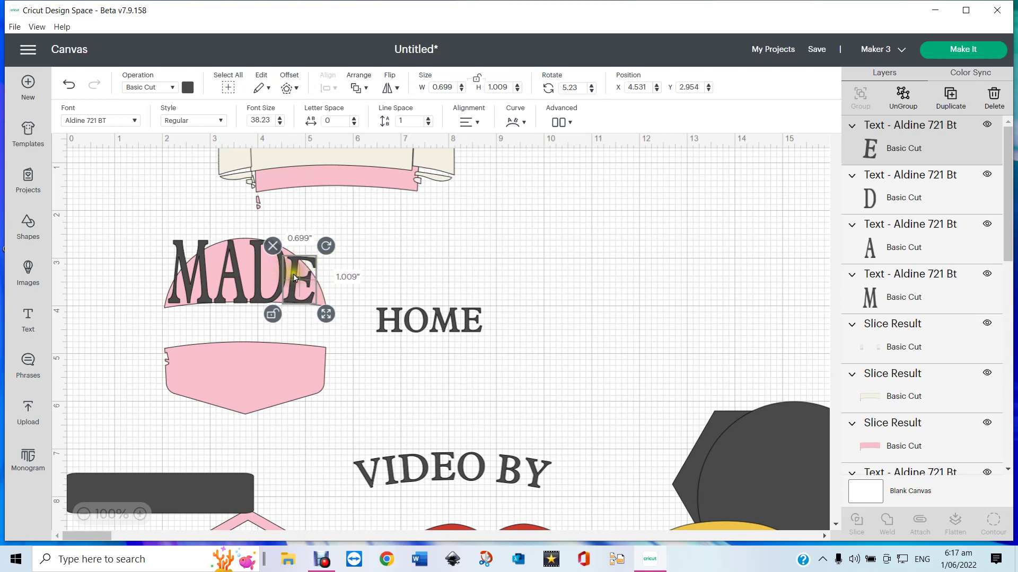
drag(294, 276, 294, 276)
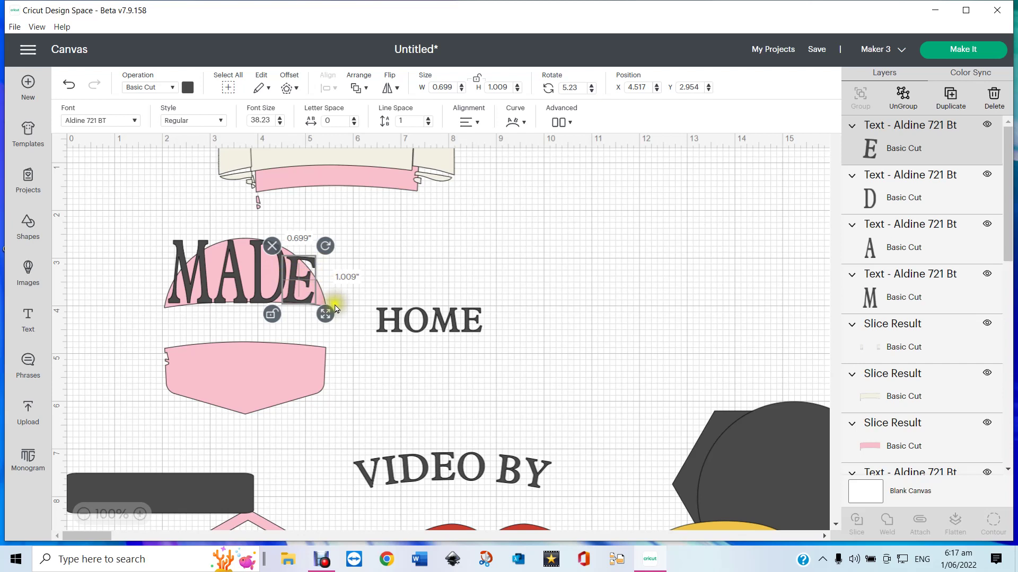
drag(324, 310, 305, 288)
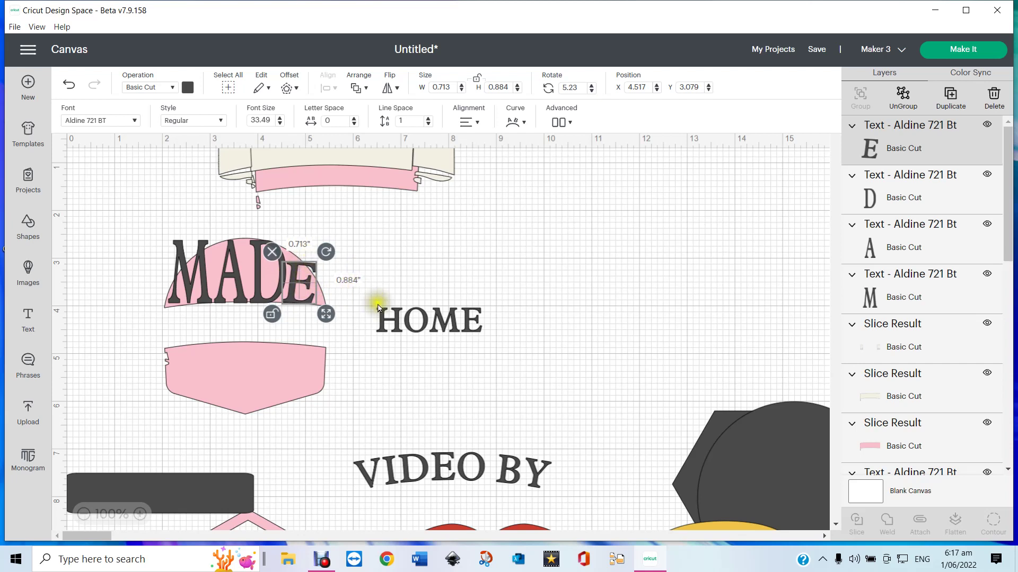
- Resize the letter M to about 0.91 by 1.06 inches and rotate it to about 352.96° to follow the pink arc
click(188, 281)
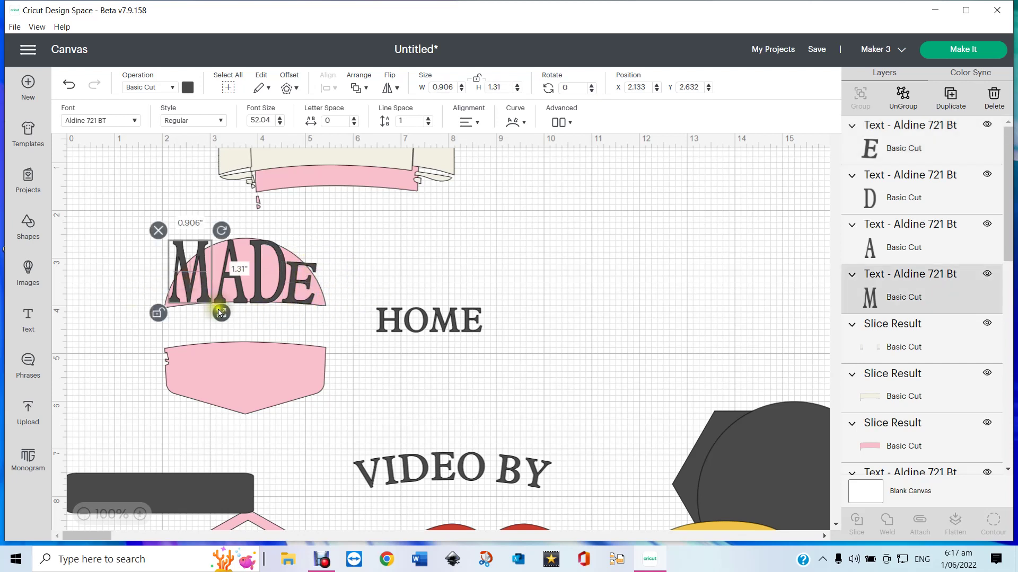
drag(221, 312, 199, 298)
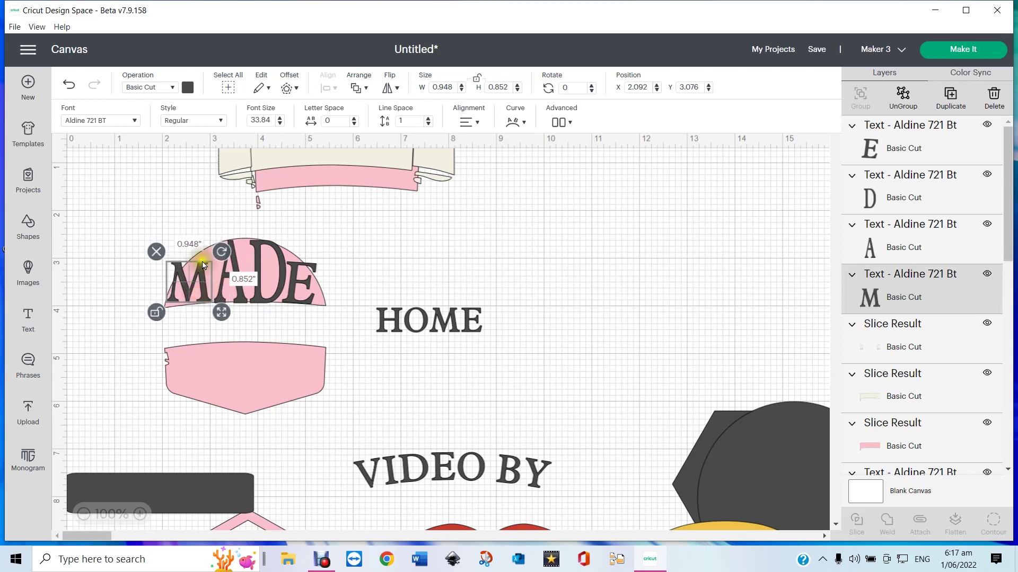
drag(222, 253, 206, 290)
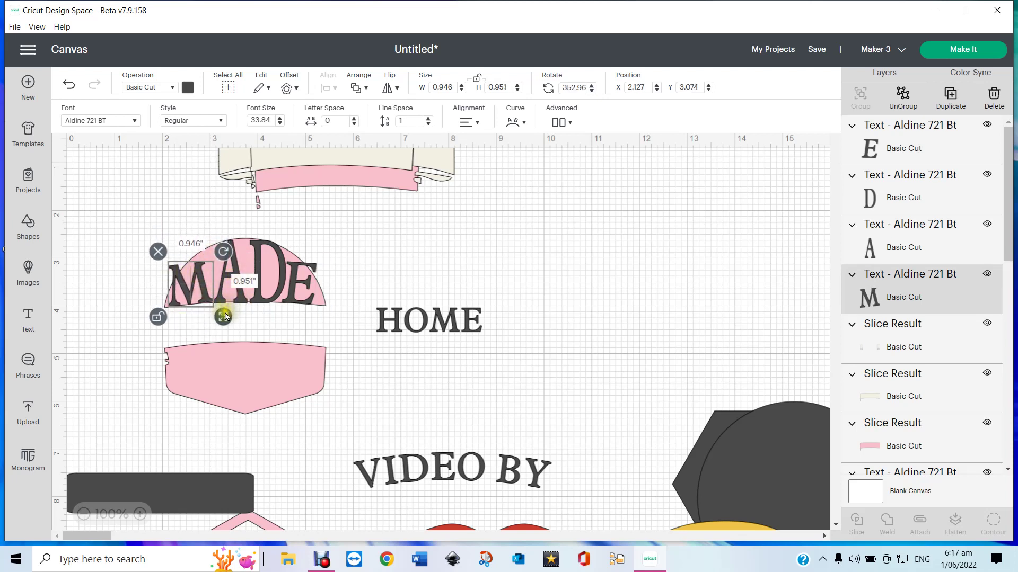
drag(223, 318, 220, 325)
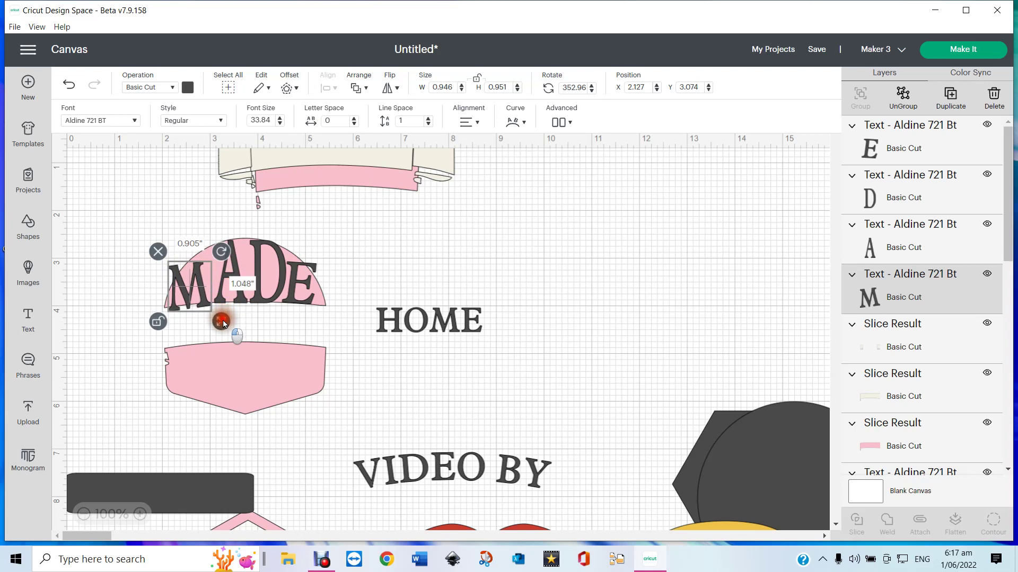
drag(202, 275, 202, 271)
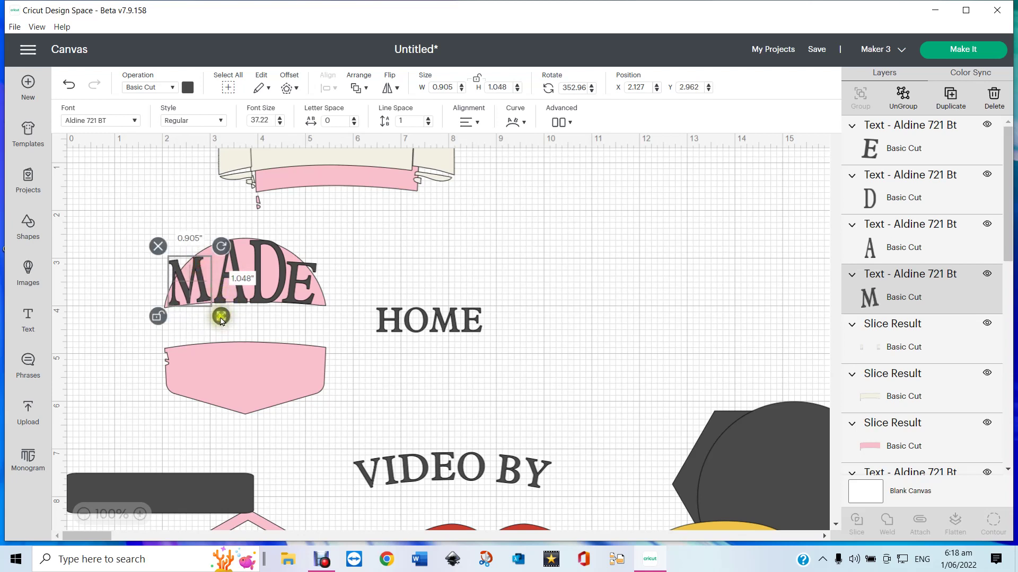
drag(220, 318, 221, 321)
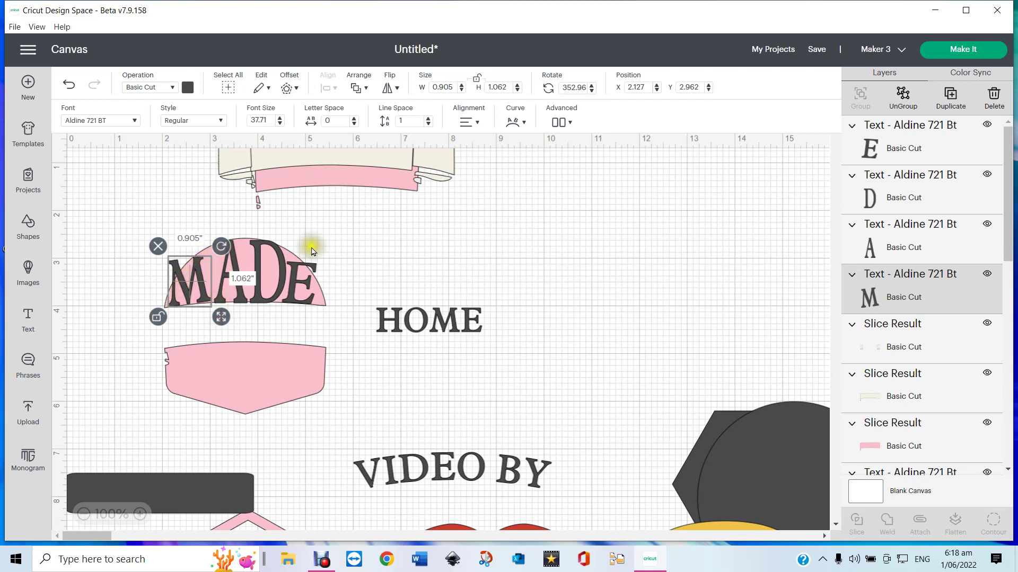
click(117, 218)
drag(118, 218, 325, 309)
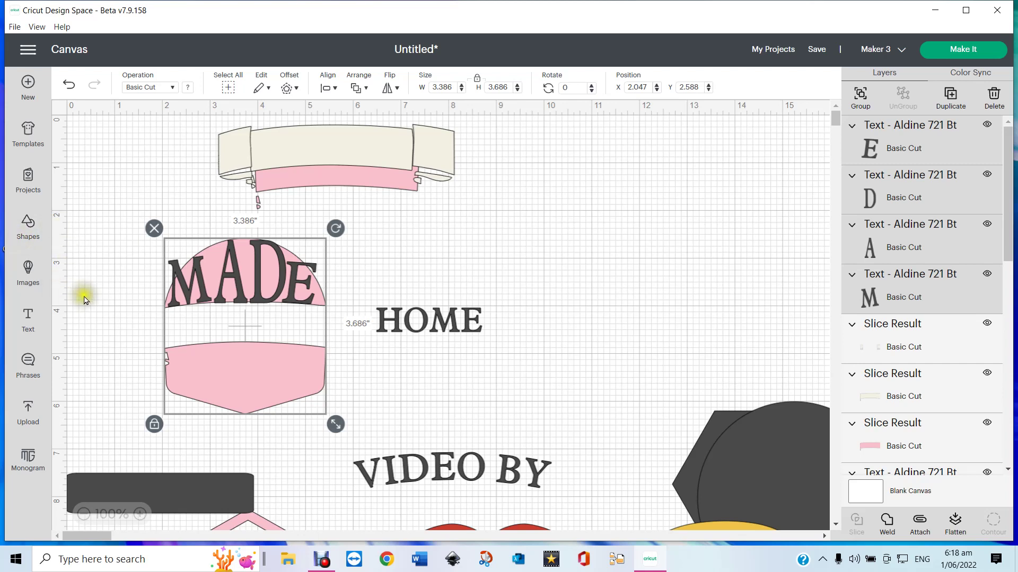
click(108, 278)
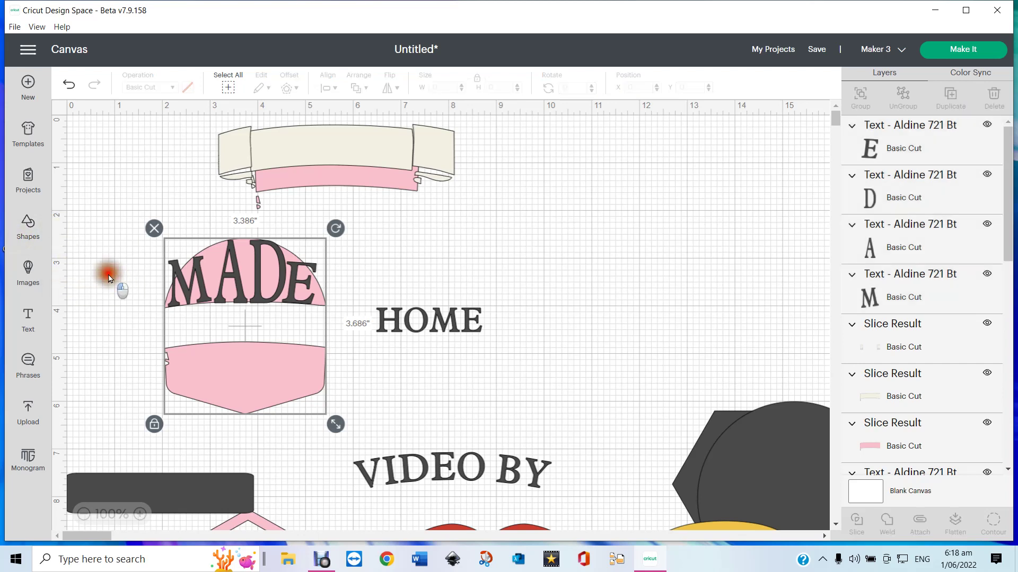
- Add a square over the lower pink half and stretch it unproportionally to about 4.07 by 2 inches
click(30, 227)
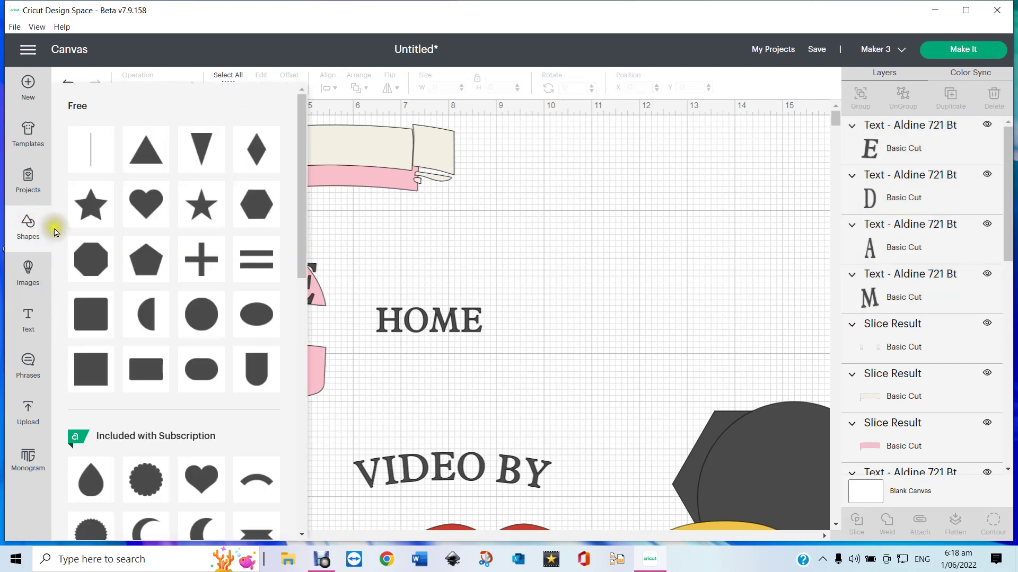
click(94, 373)
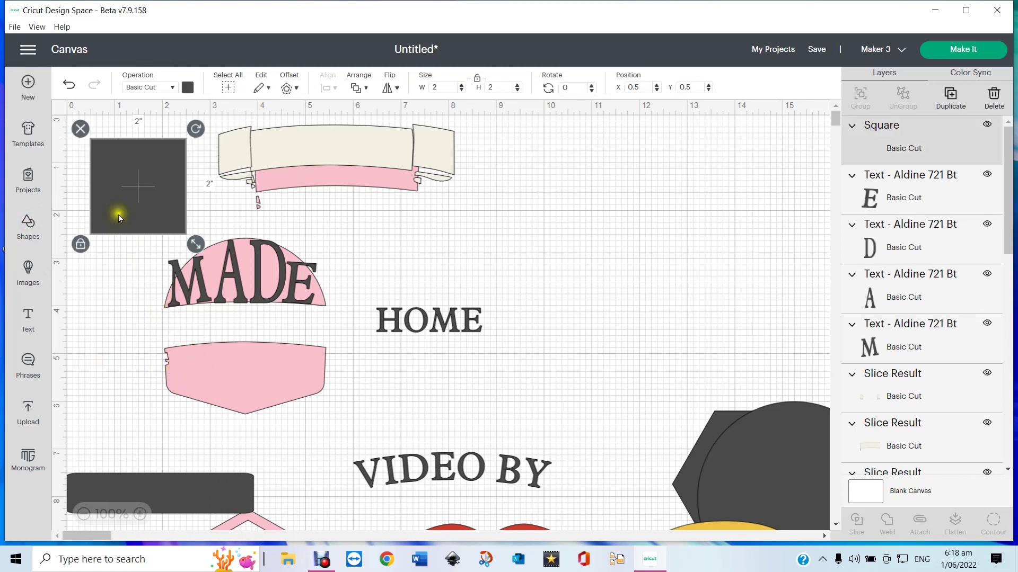
drag(113, 201, 162, 402)
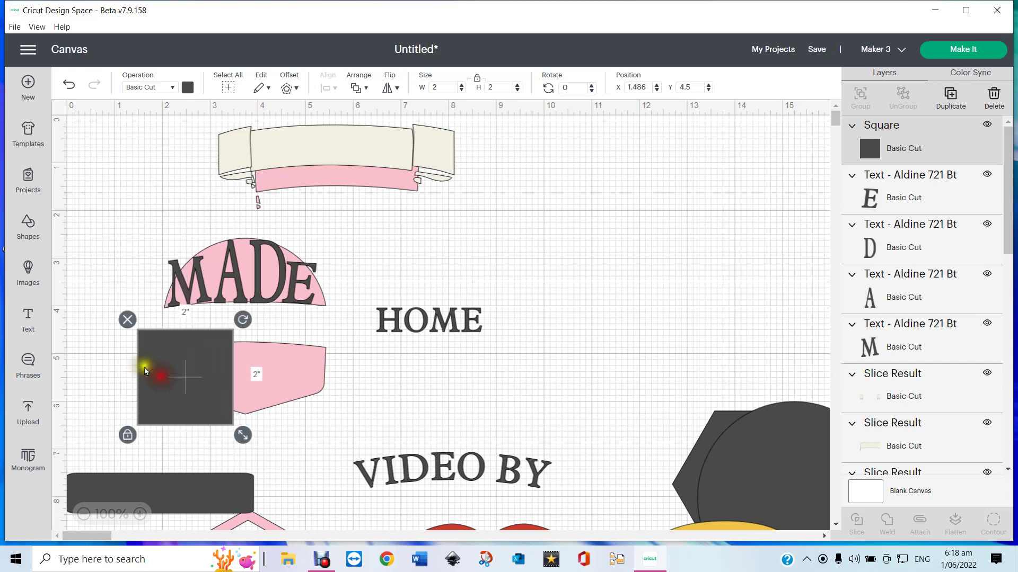
click(127, 436)
drag(243, 435, 341, 433)
- Slice the dark rectangle with the pink halves and move the resulting frame and dark badge piece off to the right
drag(94, 353, 274, 423)
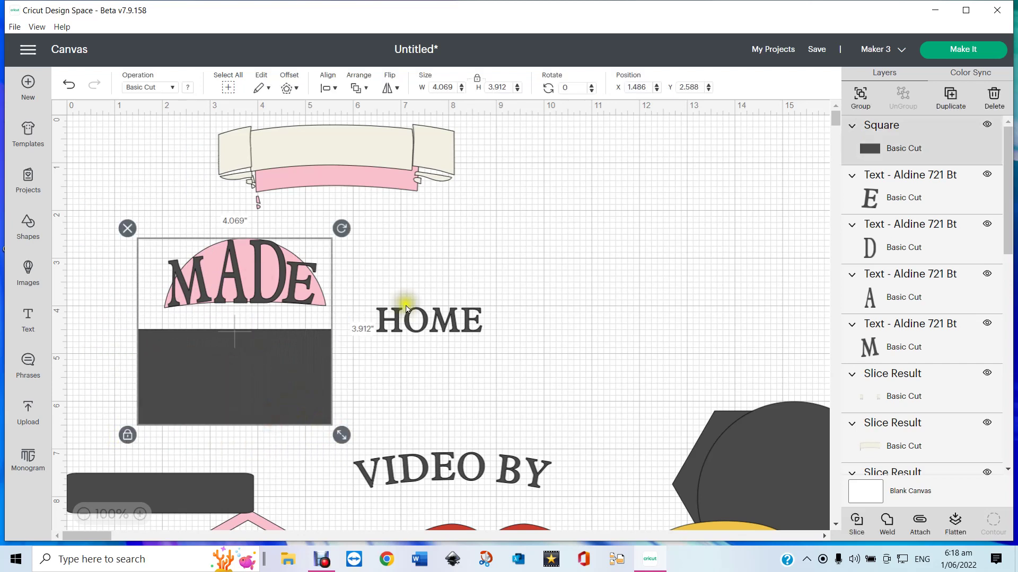
click(857, 520)
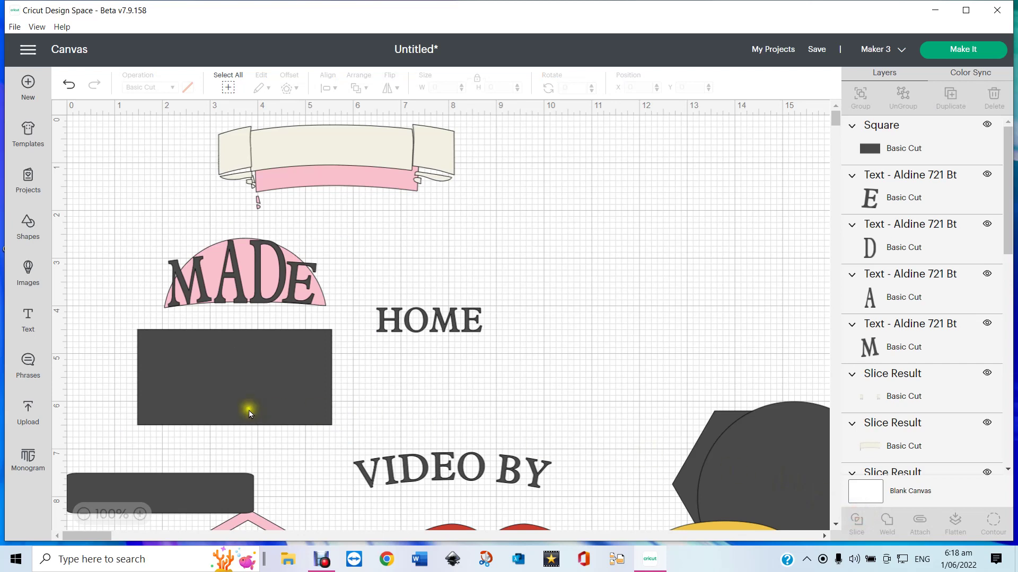
click(311, 413)
drag(311, 413, 724, 263)
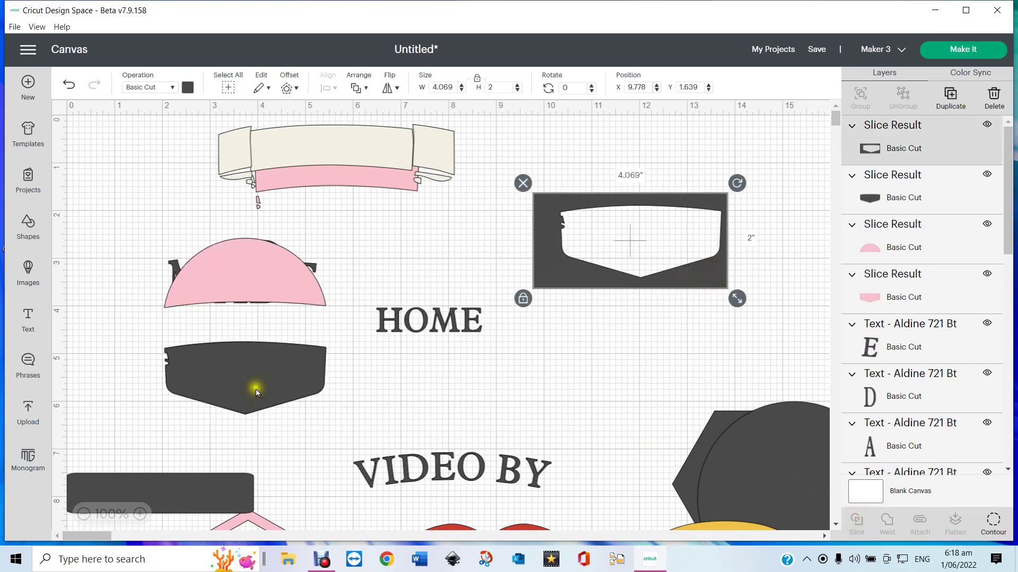
drag(272, 388, 697, 354)
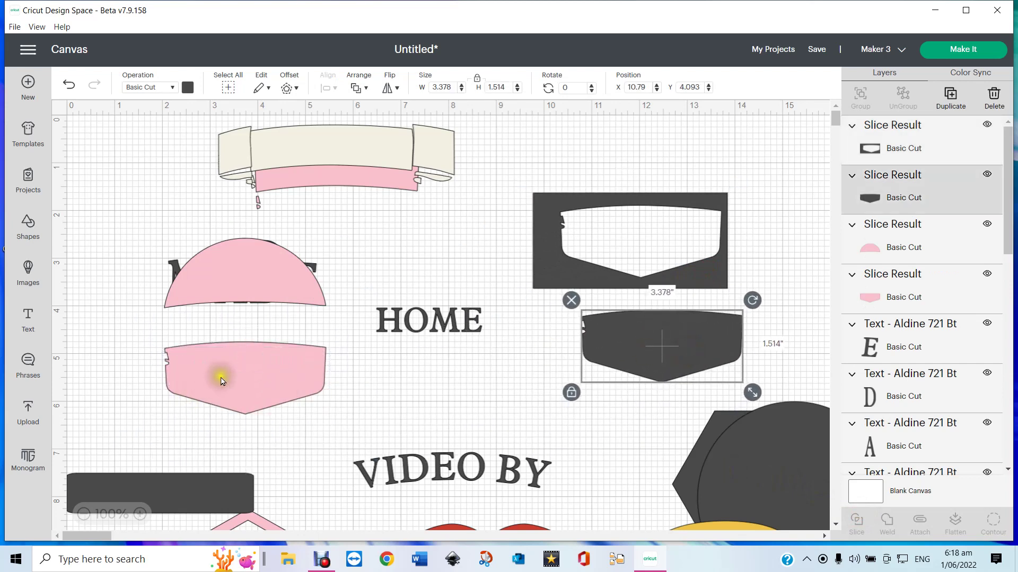
- Try to slice the letter M out of the upper pink half, and undo the slice
click(244, 278)
right_click(243, 279)
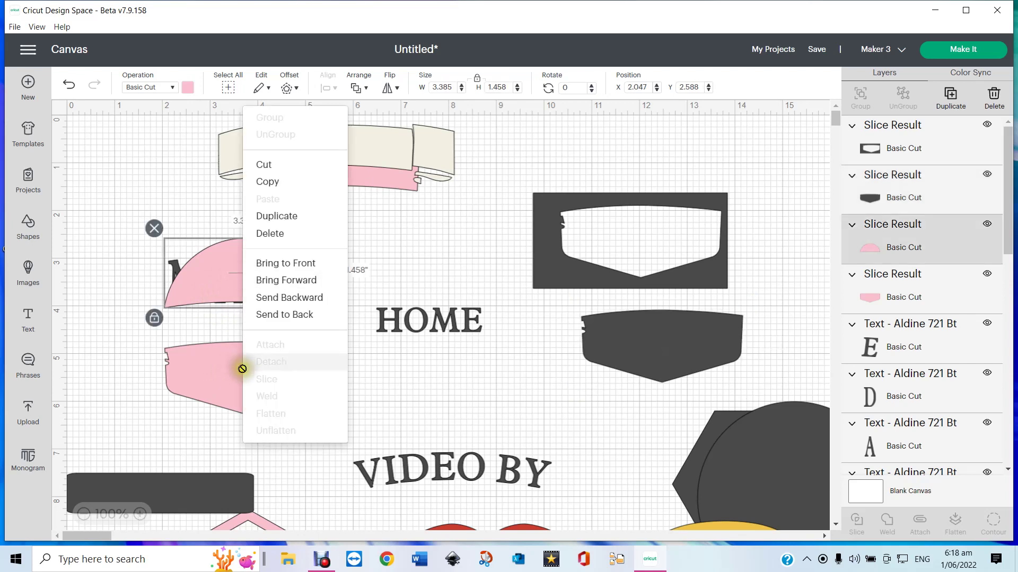
click(69, 317)
drag(124, 221, 328, 314)
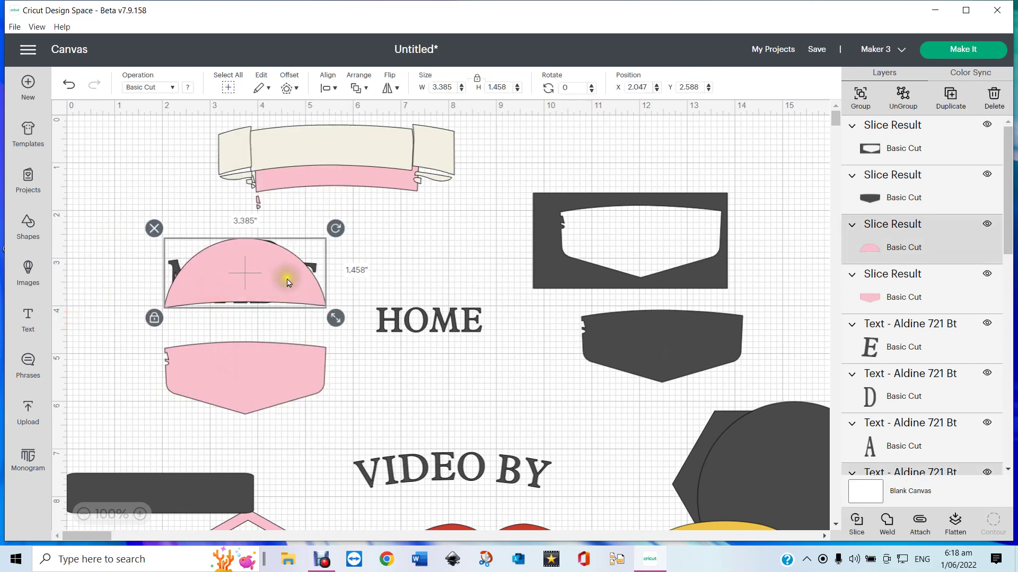
click(859, 522)
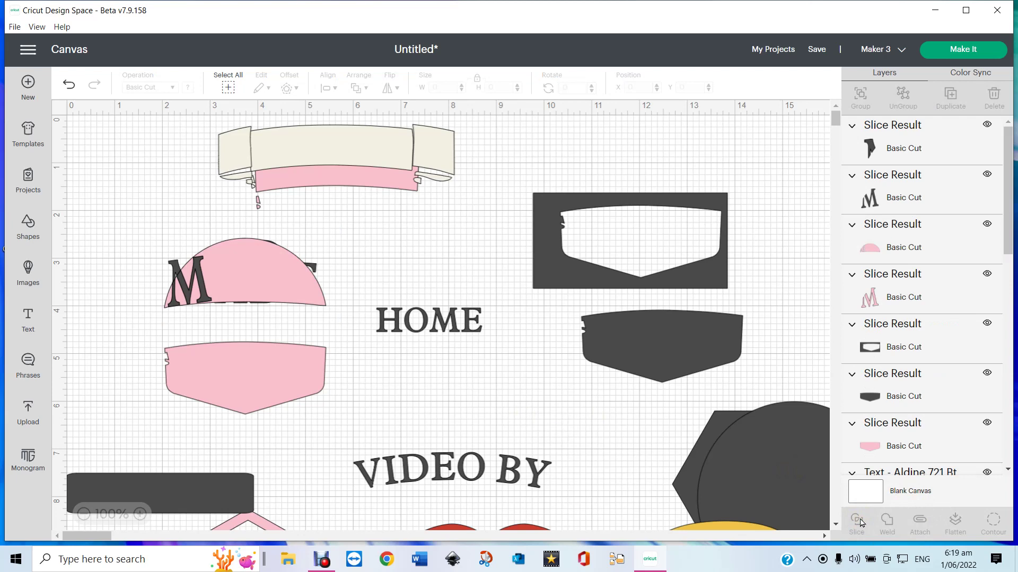
drag(198, 206, 222, 244)
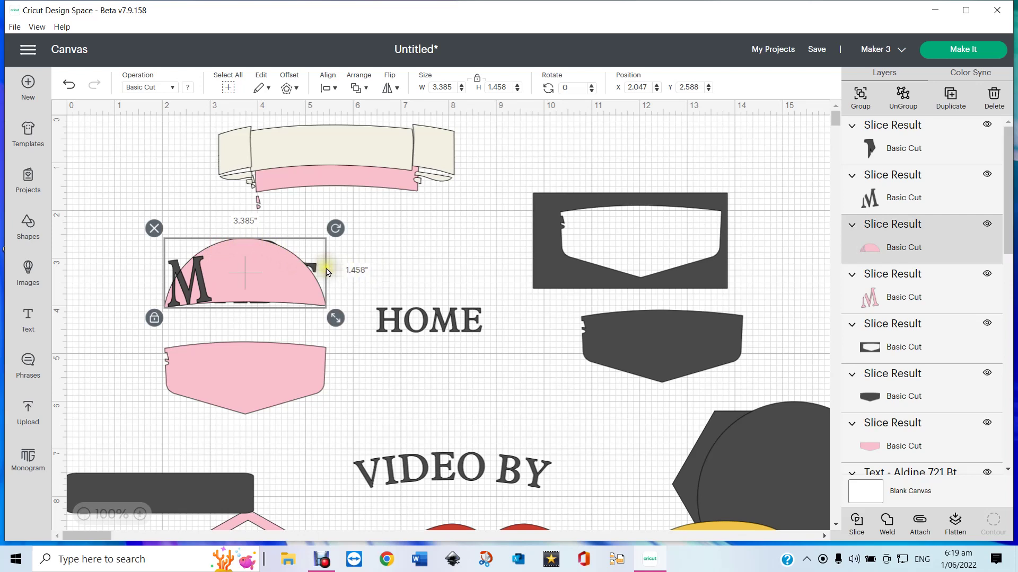
click(70, 85)
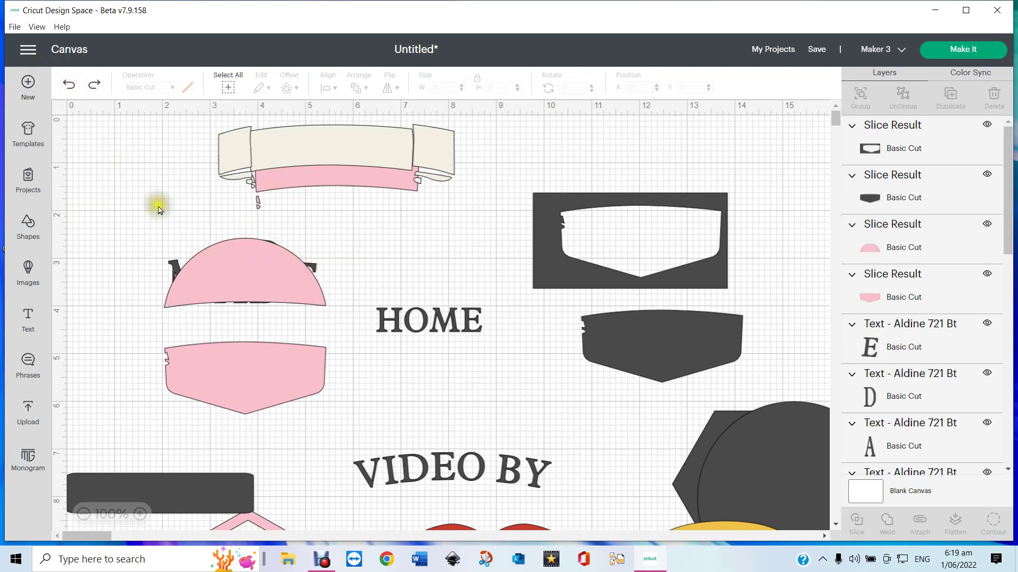
- Move the upper pink half down off the letters and weld M, A, D and E into one shape
drag(246, 248, 248, 363)
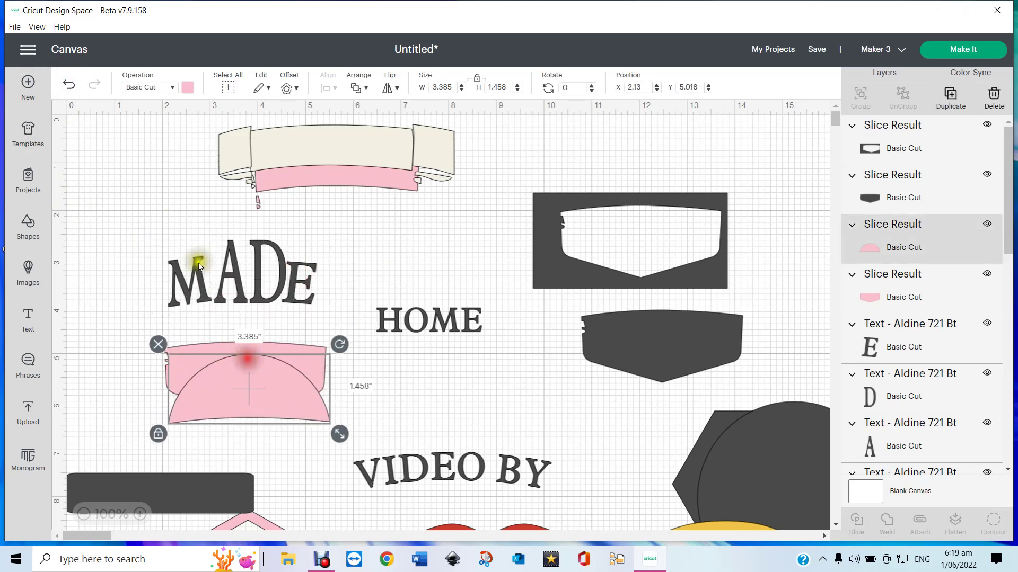
drag(158, 231, 316, 285)
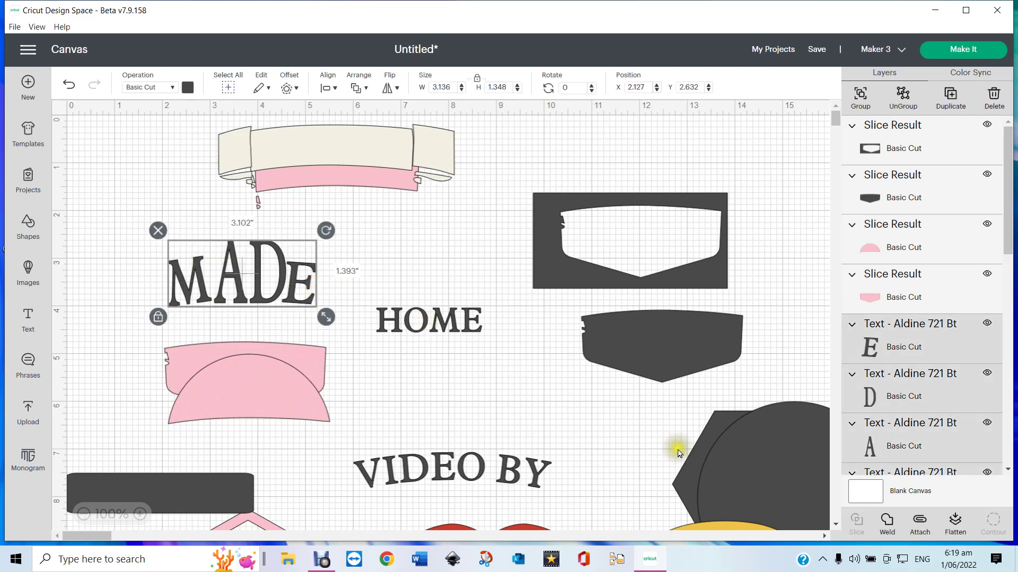
click(890, 526)
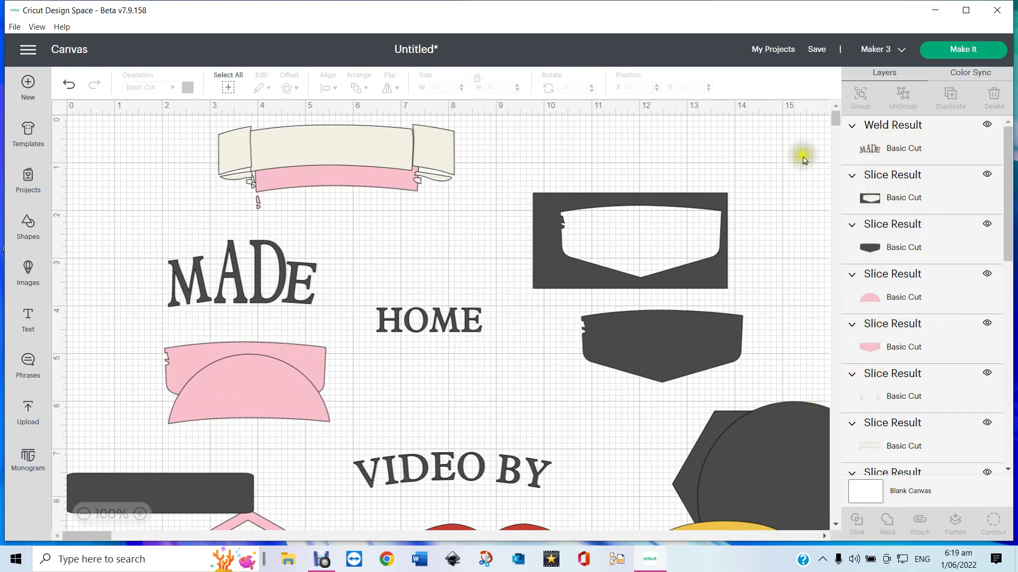
- Move the upper pink half over the welded MADE lettering, slice the two, and delete the leftover slivers outside the half
drag(261, 364, 254, 251)
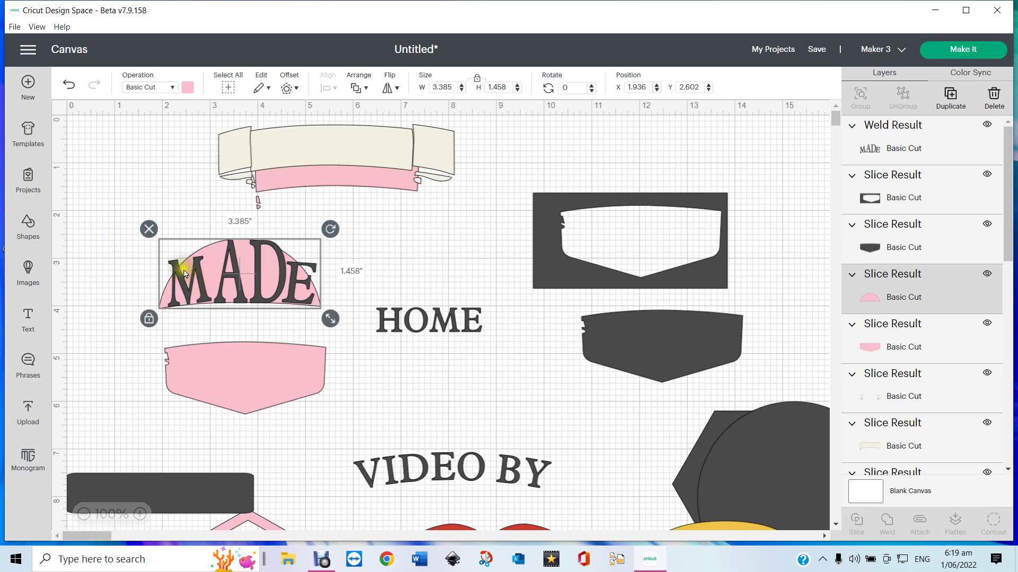
drag(114, 228, 324, 342)
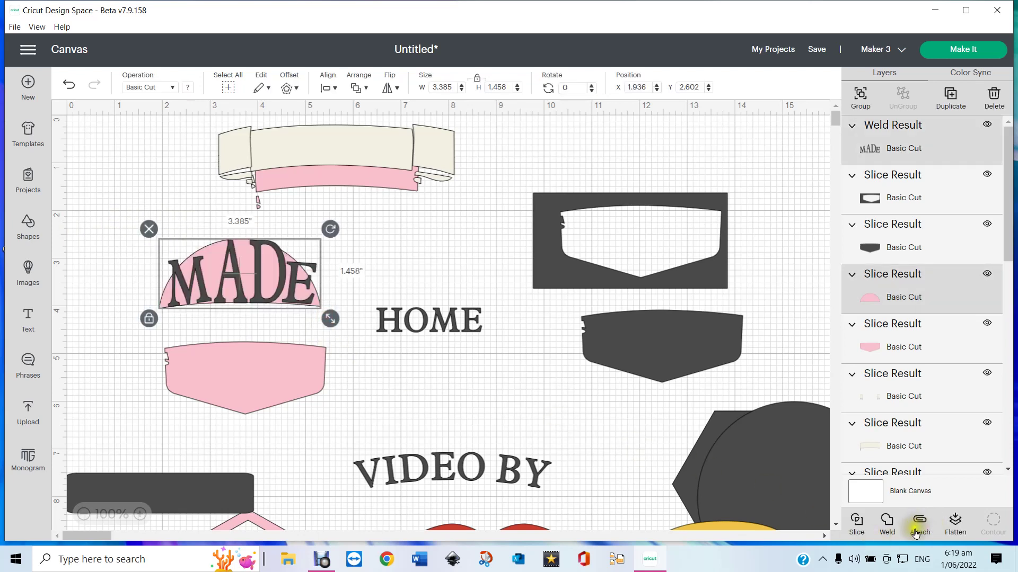
click(857, 521)
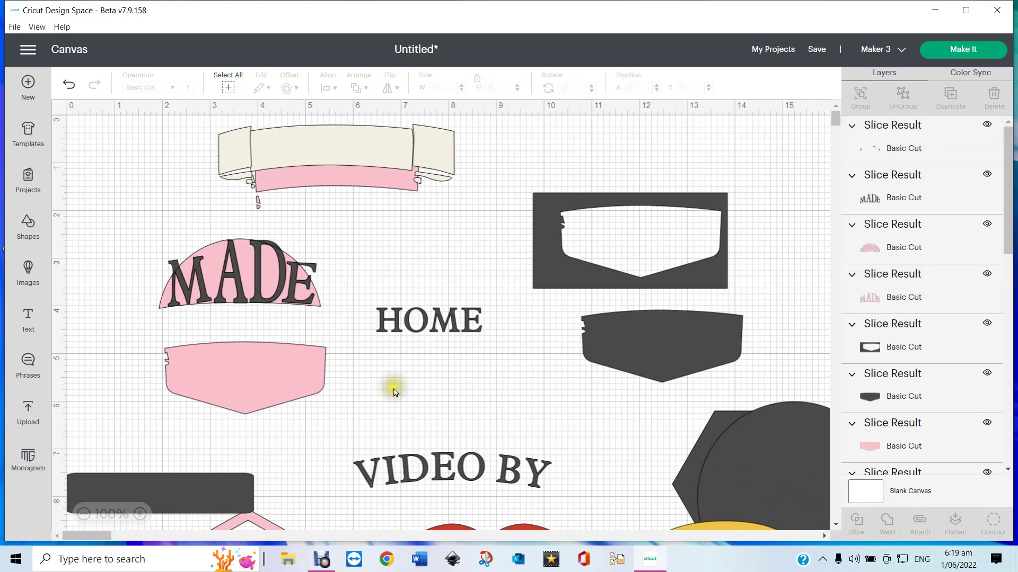
drag(240, 279, 427, 267)
click(347, 224)
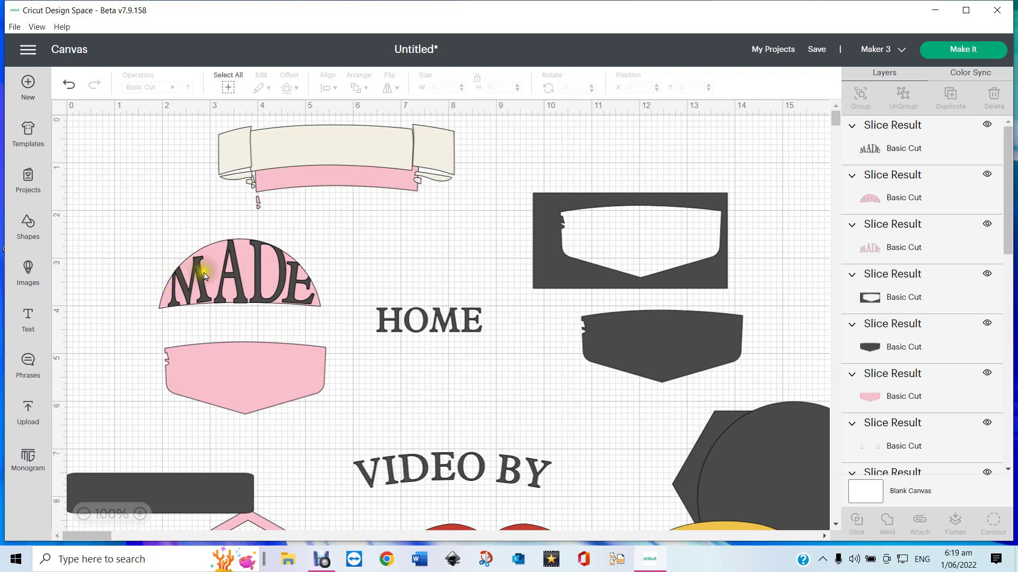
- Center the upper pink half and its pink letter cutouts on each other, and place the dark MADE lettering back over them
drag(241, 281, 408, 243)
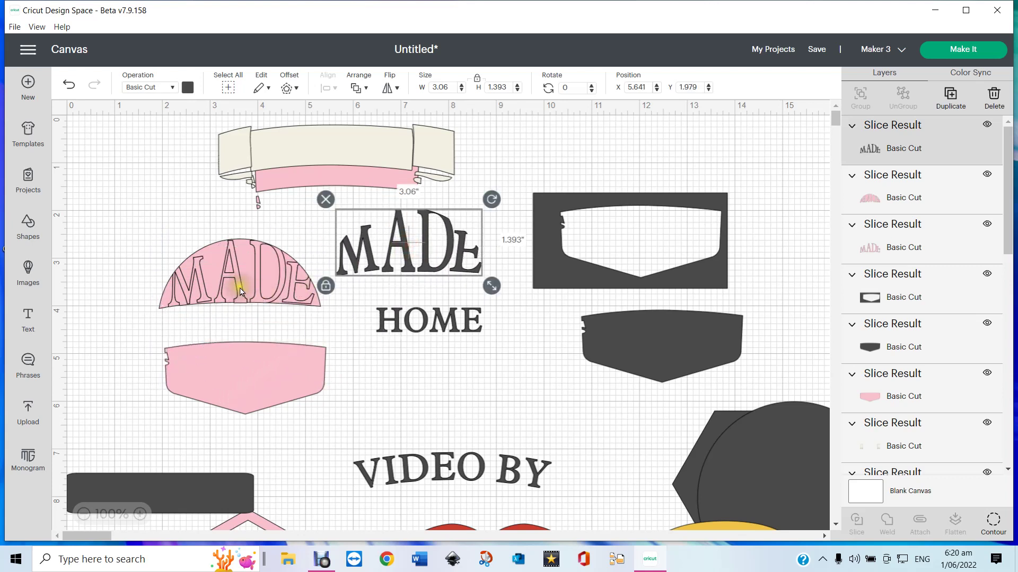
mouse_move(255, 287)
mouse_down()
mouse_move(243, 298)
mouse_move(236, 353)
mouse_move(251, 395)
mouse_move(243, 321)
mouse_move(209, 289)
mouse_move(191, 212)
mouse_move(255, 287)
mouse_up()
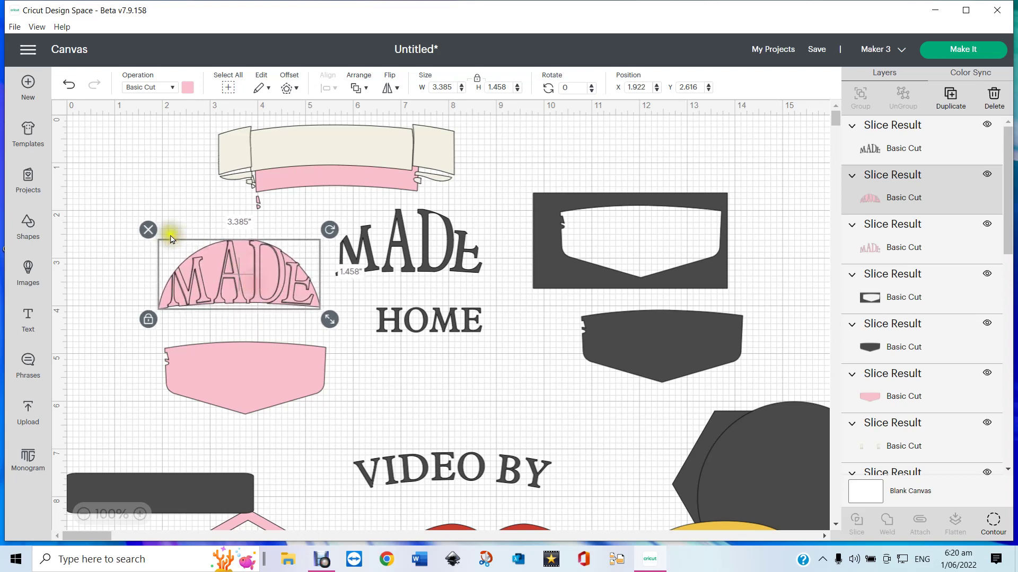
drag(122, 234, 212, 273)
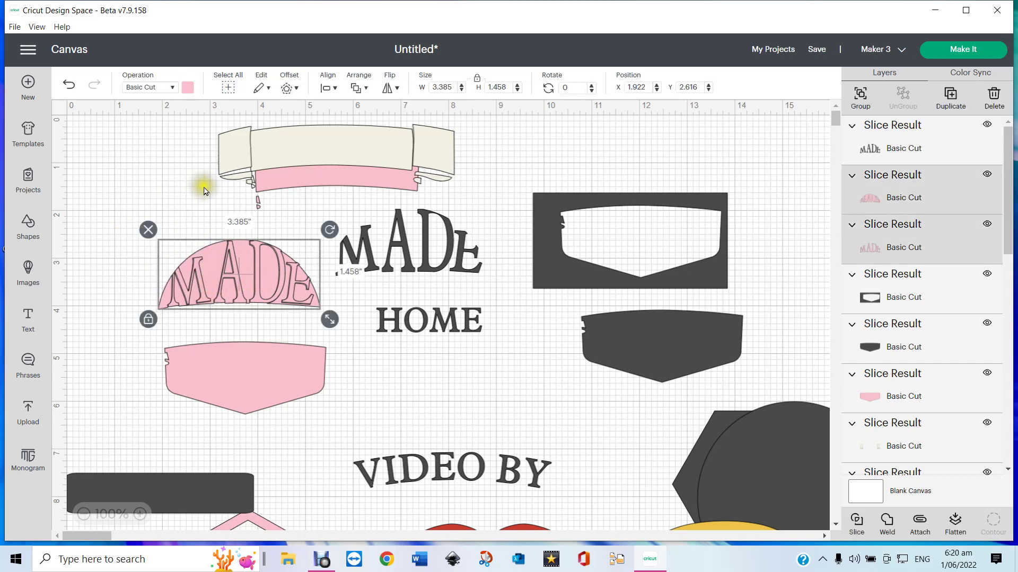
click(327, 89)
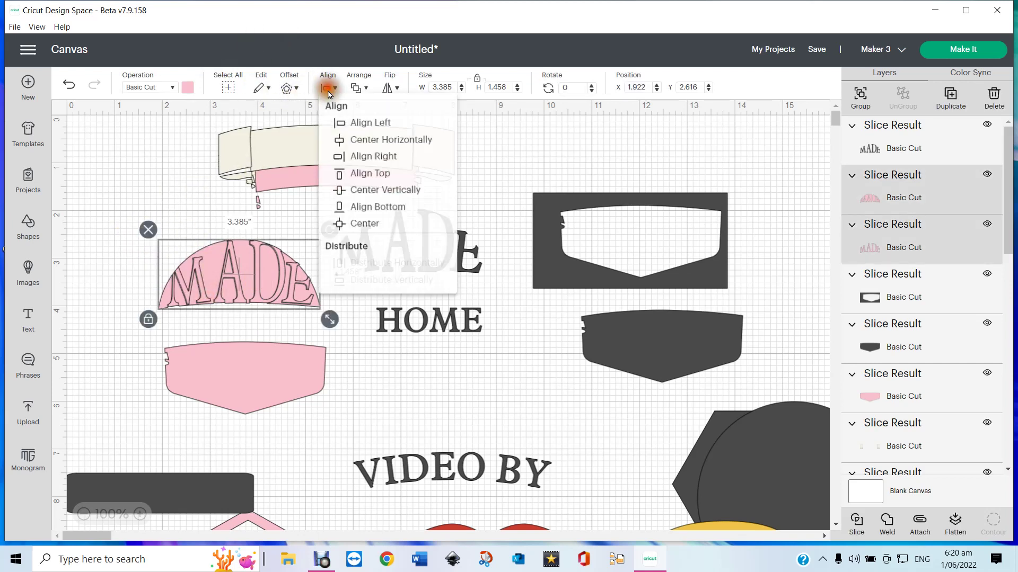
click(360, 232)
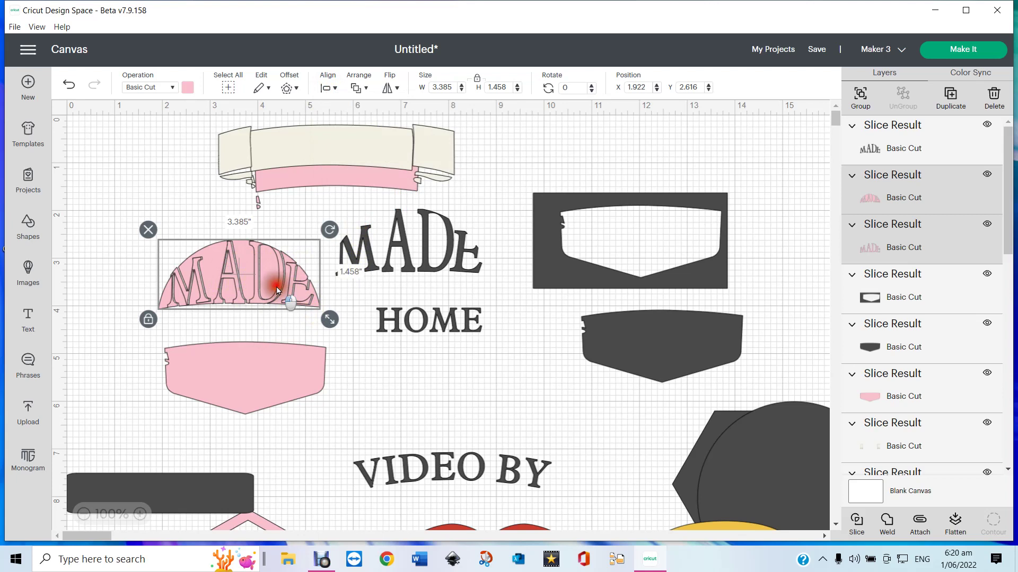
drag(277, 289, 278, 289)
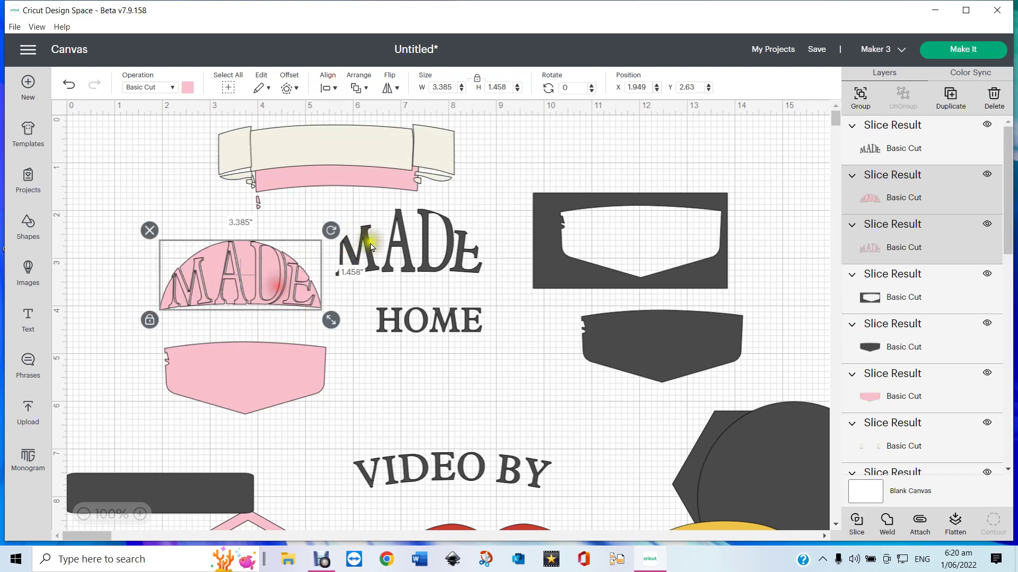
drag(402, 241, 233, 274)
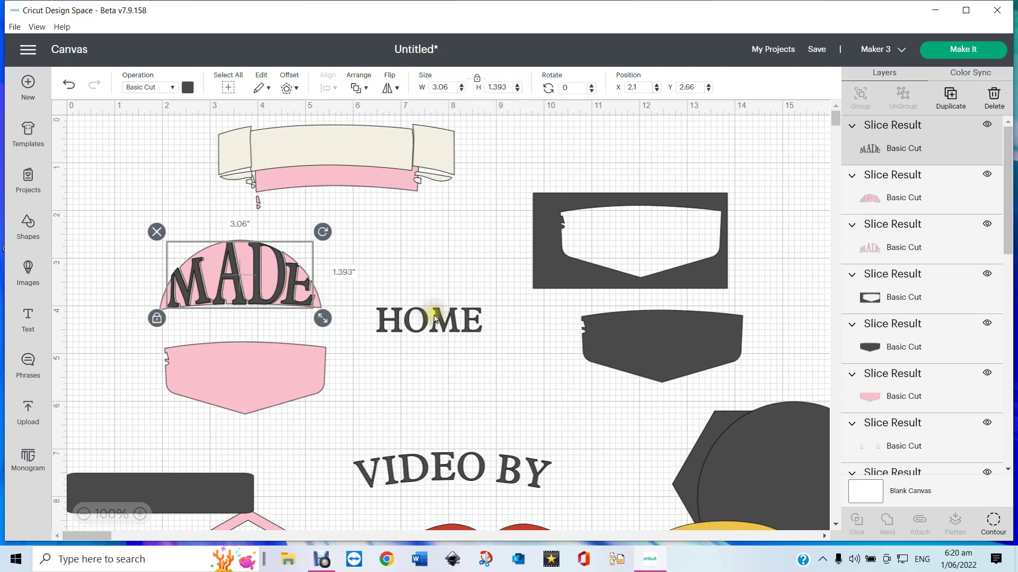
- Send the lower pink half to the back, move HOME onto it and enlarge the text proportionally to about 3.15 inches wide
drag(435, 325, 488, 376)
click(257, 375)
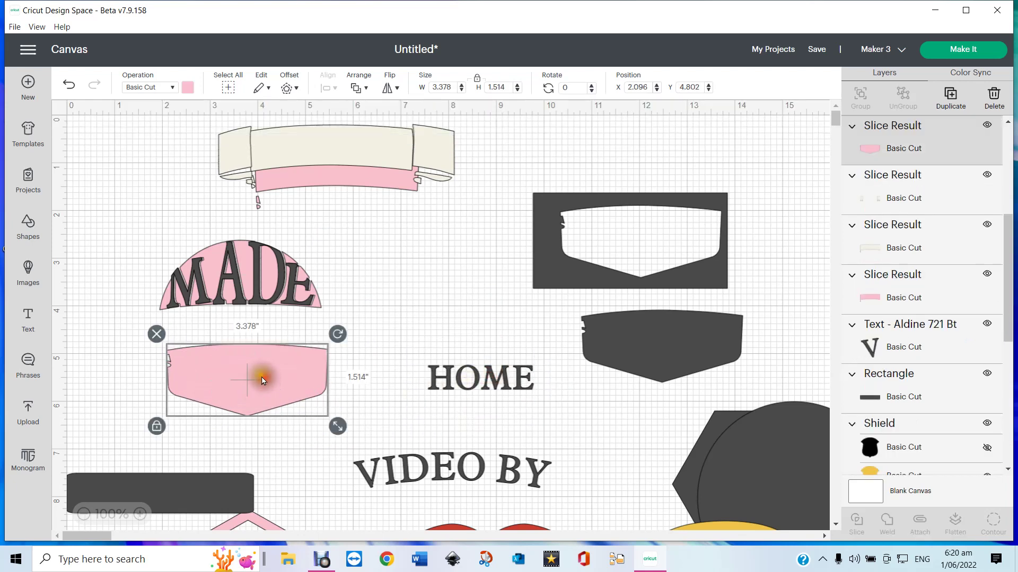
right_click(265, 379)
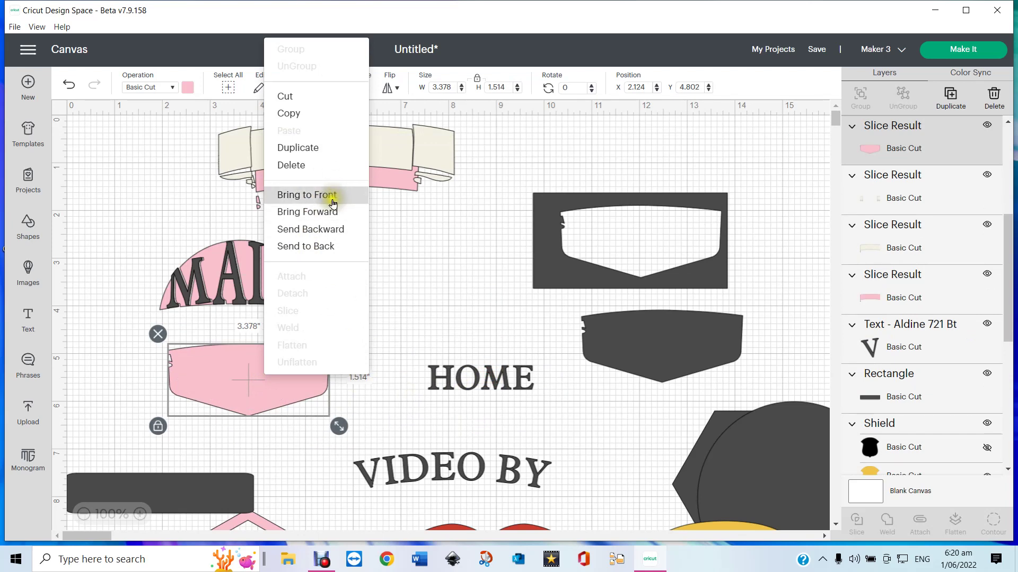
click(306, 247)
drag(476, 378, 221, 360)
drag(287, 383, 298, 396)
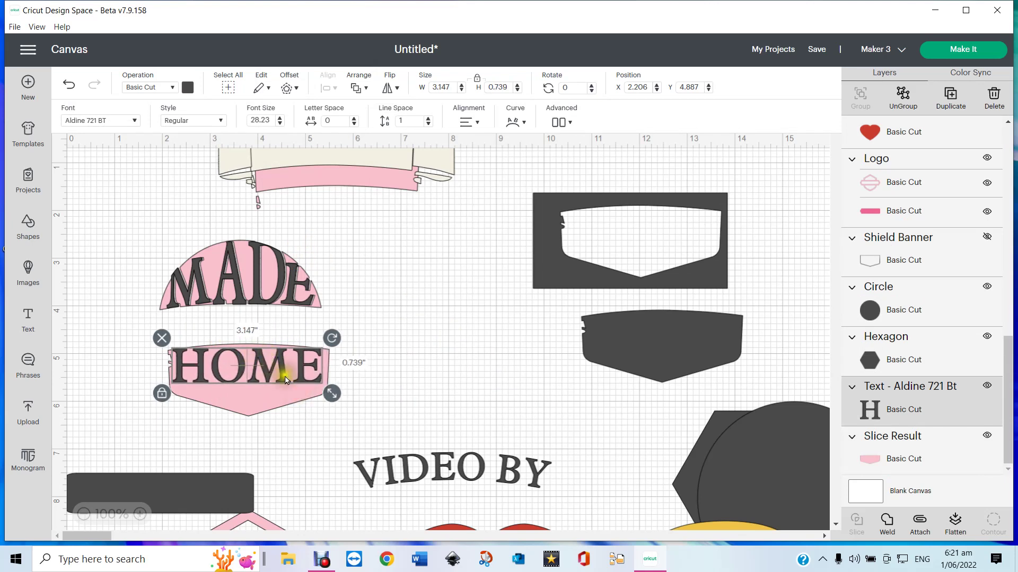
- Stretch HOME unproportionally to about 3.18 by 1.46 inches and position it over the lower pink half
click(162, 395)
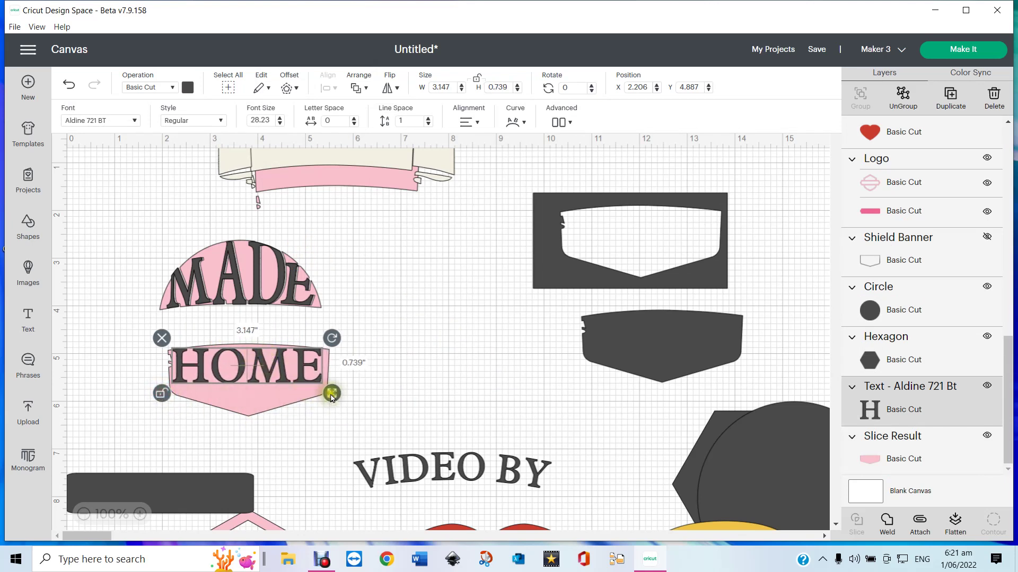
drag(330, 397, 332, 431)
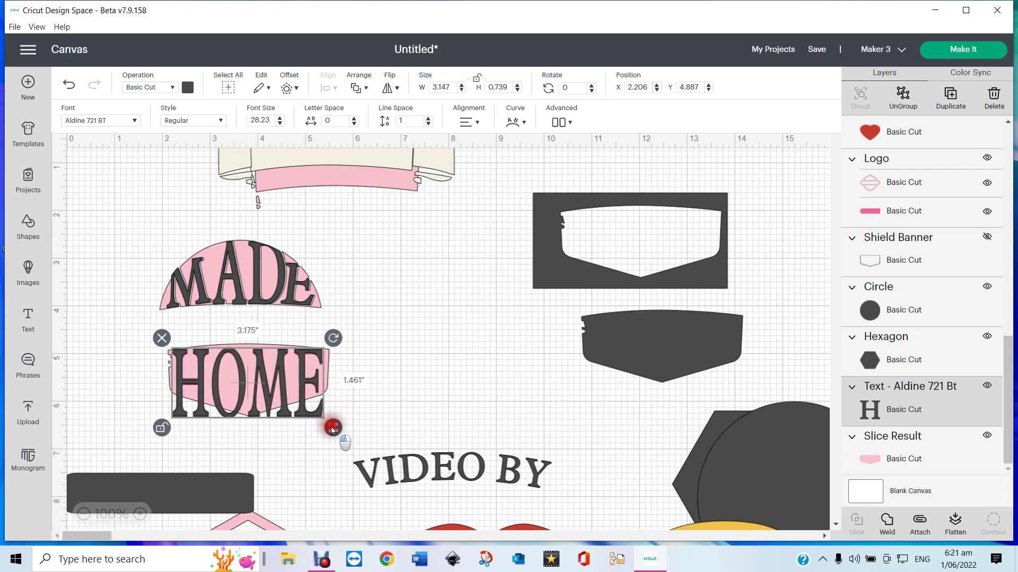
drag(262, 358, 268, 362)
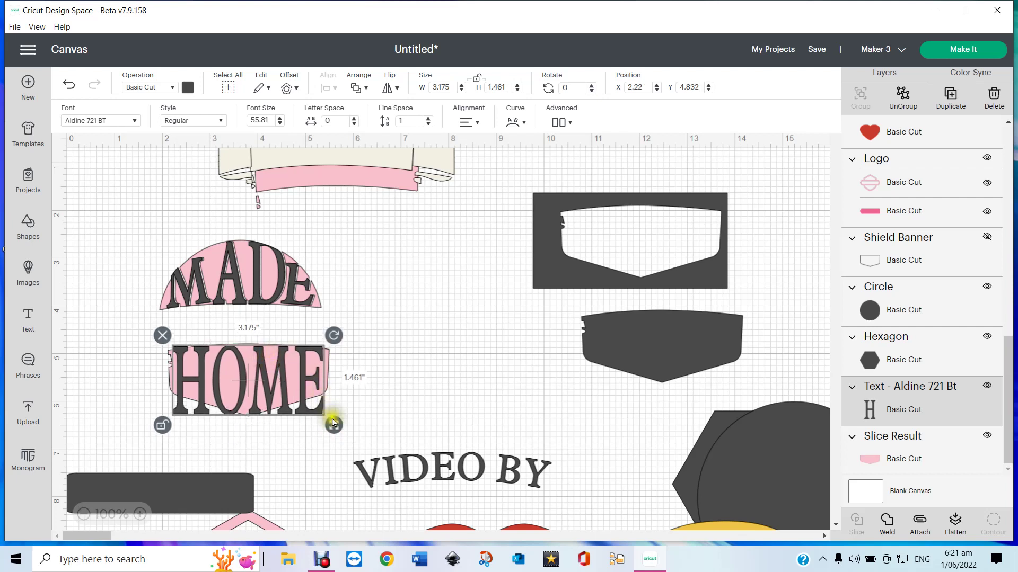
drag(335, 423, 333, 419)
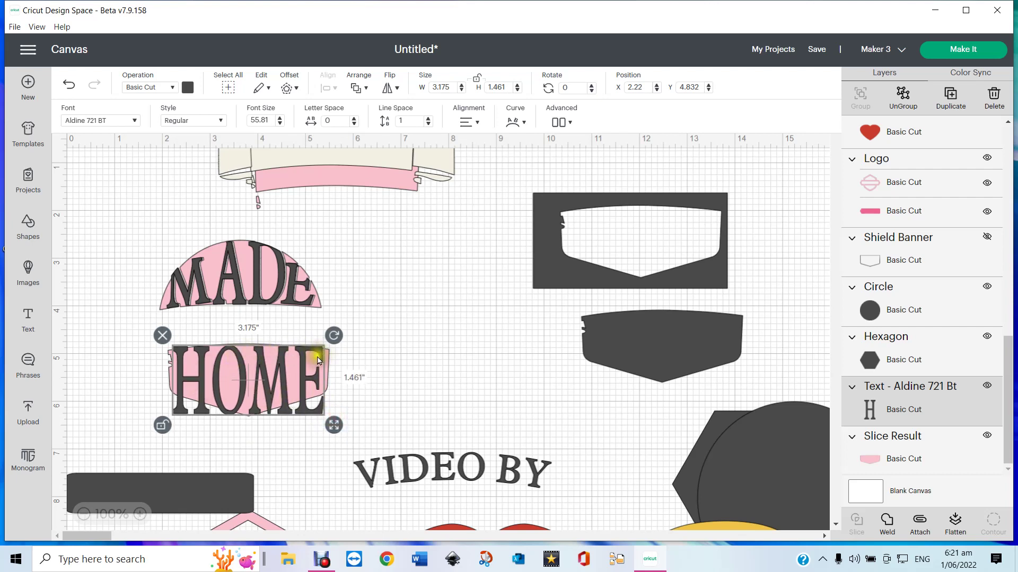
drag(284, 360, 289, 361)
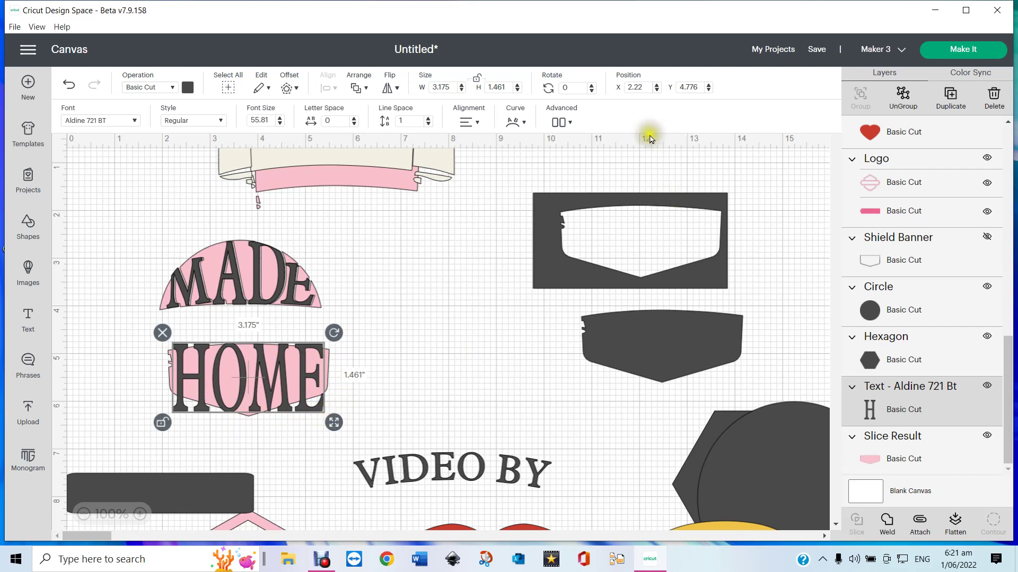
- Ungroup the HOME text into separate letters
click(560, 122)
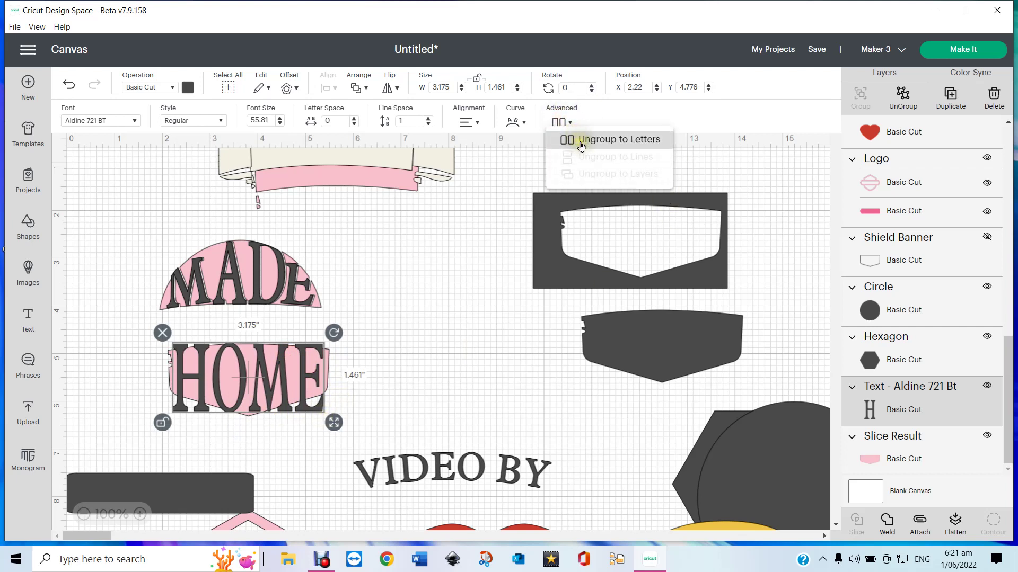
click(576, 140)
click(218, 459)
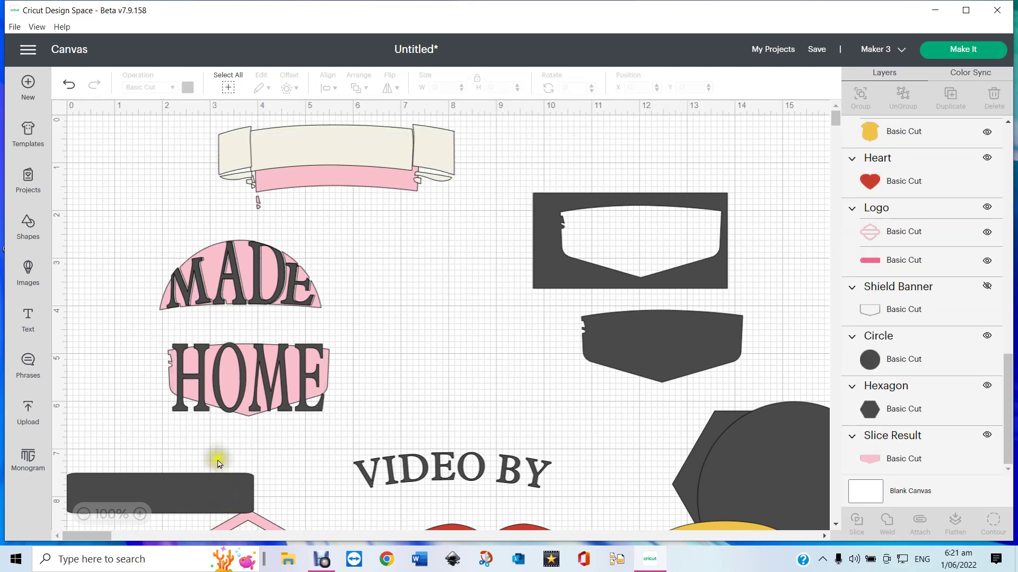
- Stretch the M of HOME to about 1.47 inches high and shorten the E to about 1.17 inches high
click(284, 394)
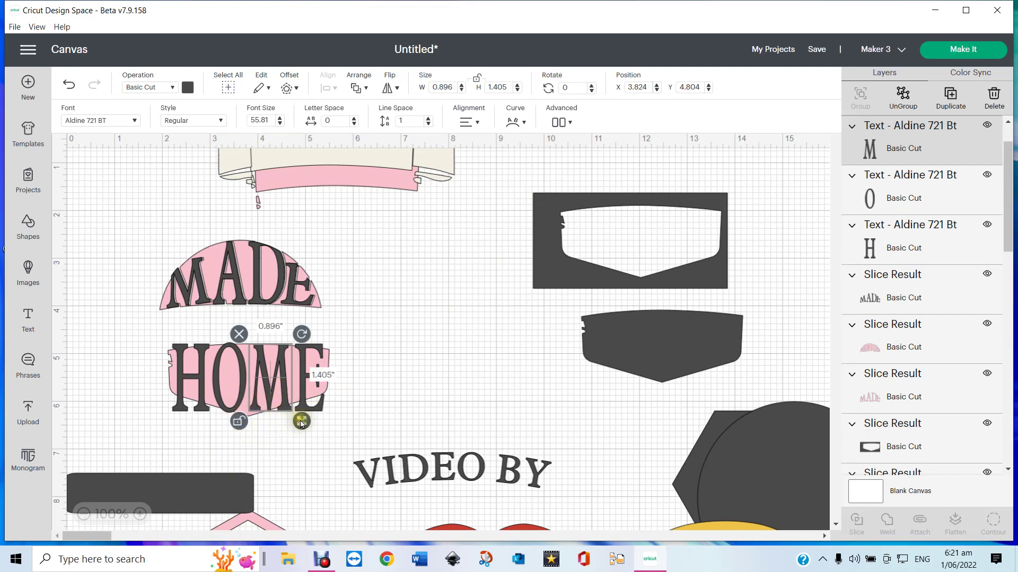
drag(297, 424, 298, 426)
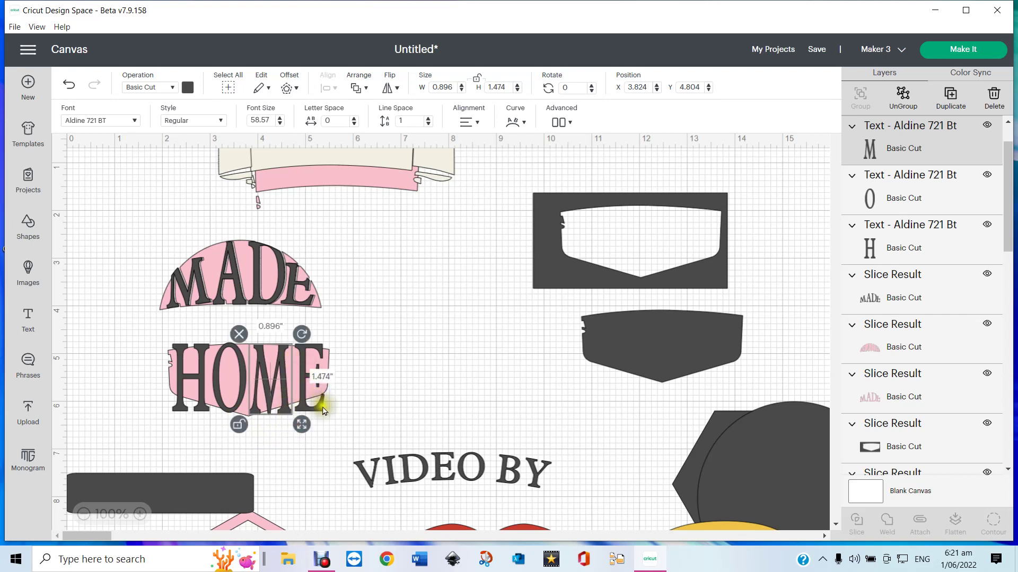
click(323, 410)
drag(335, 416, 333, 408)
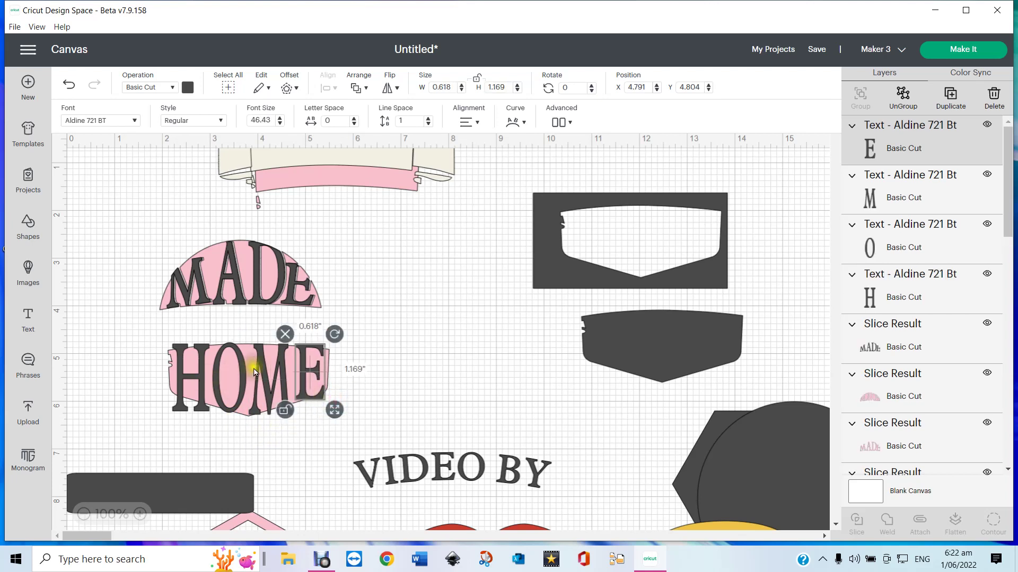
- Nudge the E of HOME slightly down and closer to the M
click(310, 346)
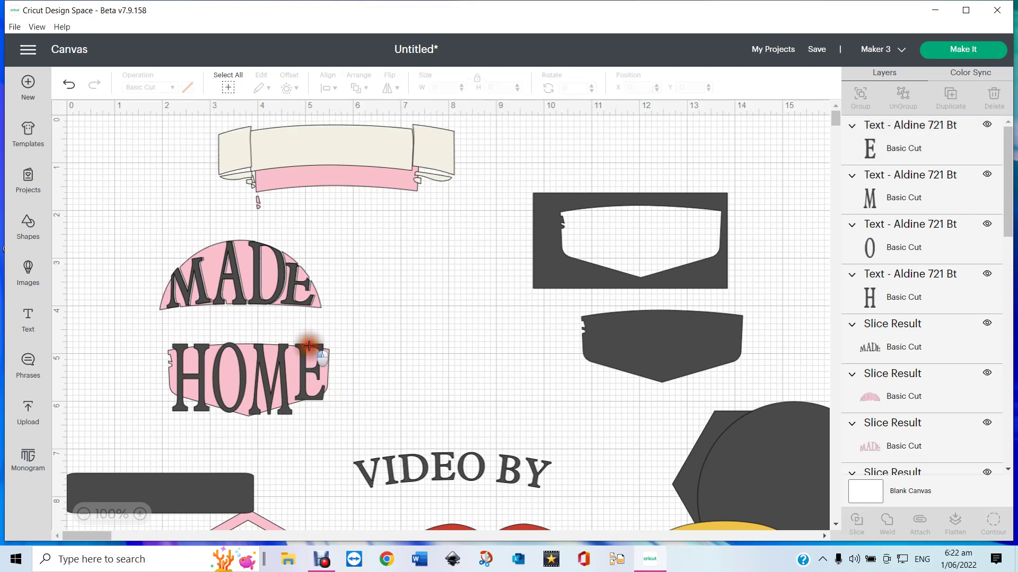
click(309, 346)
click(346, 394)
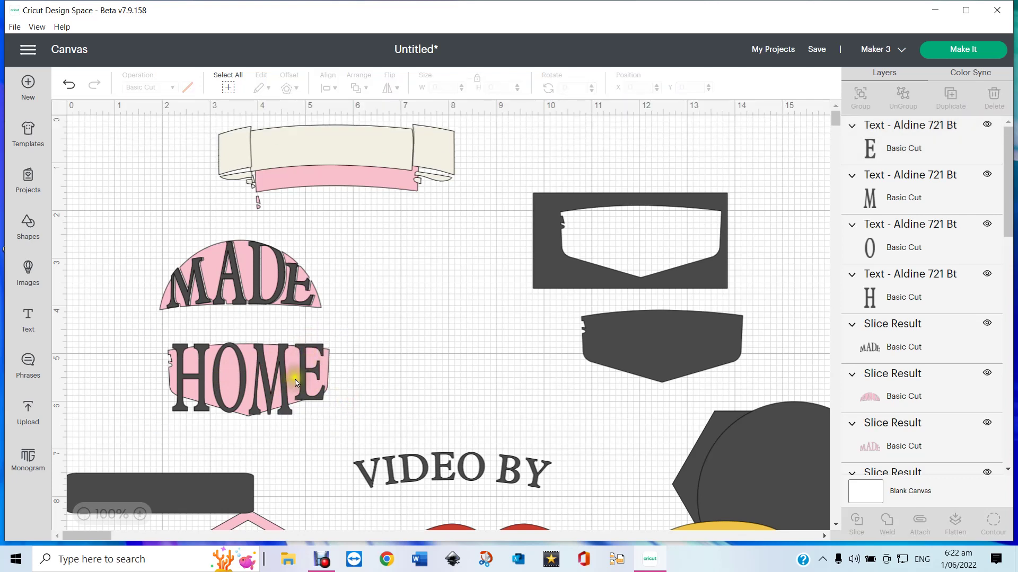
drag(303, 379, 302, 381)
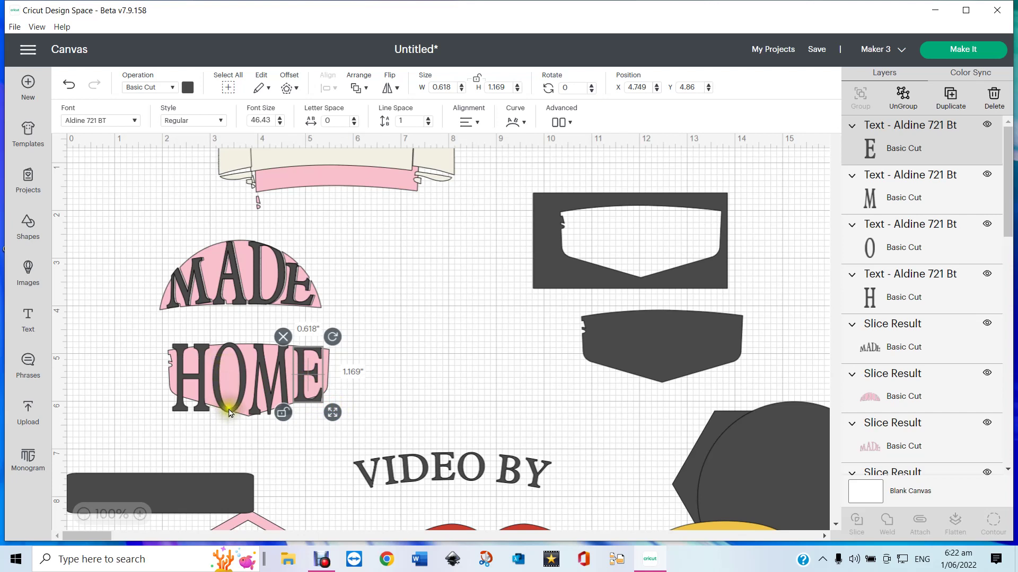
- Move the H of HOME slightly down and resize it to about 0.79 by 1.2 inches
drag(180, 366, 184, 371)
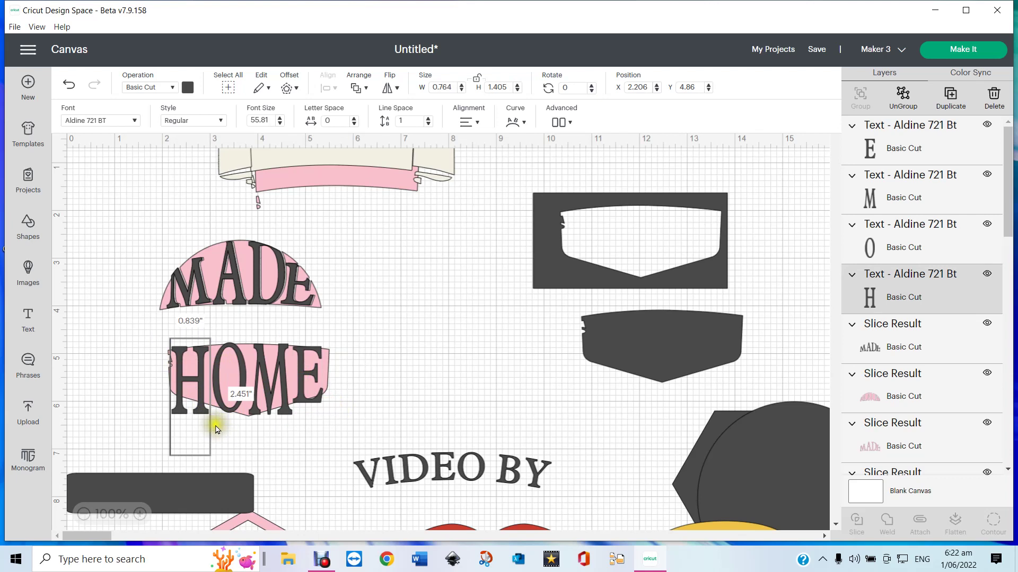
click(236, 442)
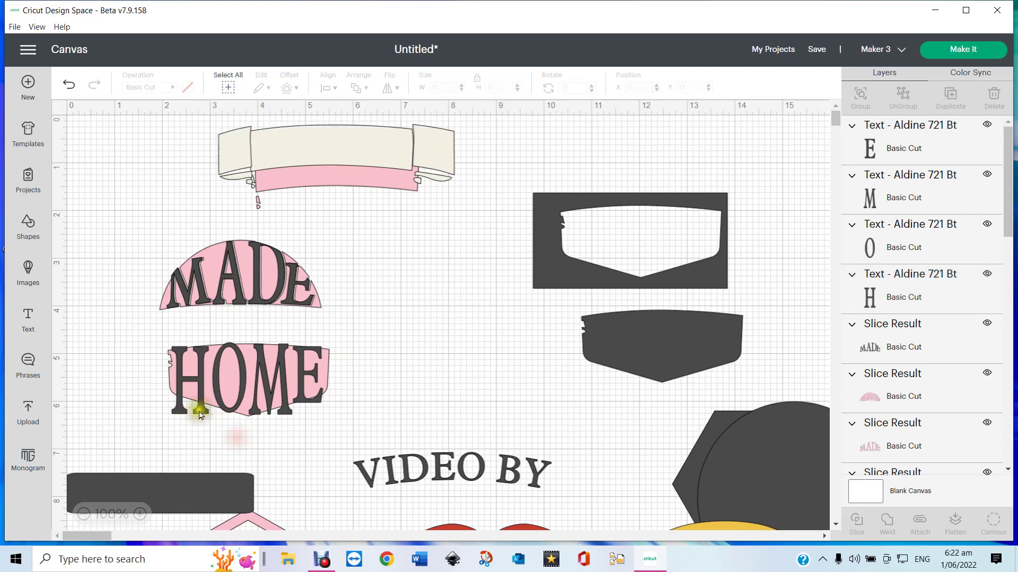
click(200, 412)
drag(217, 423, 219, 416)
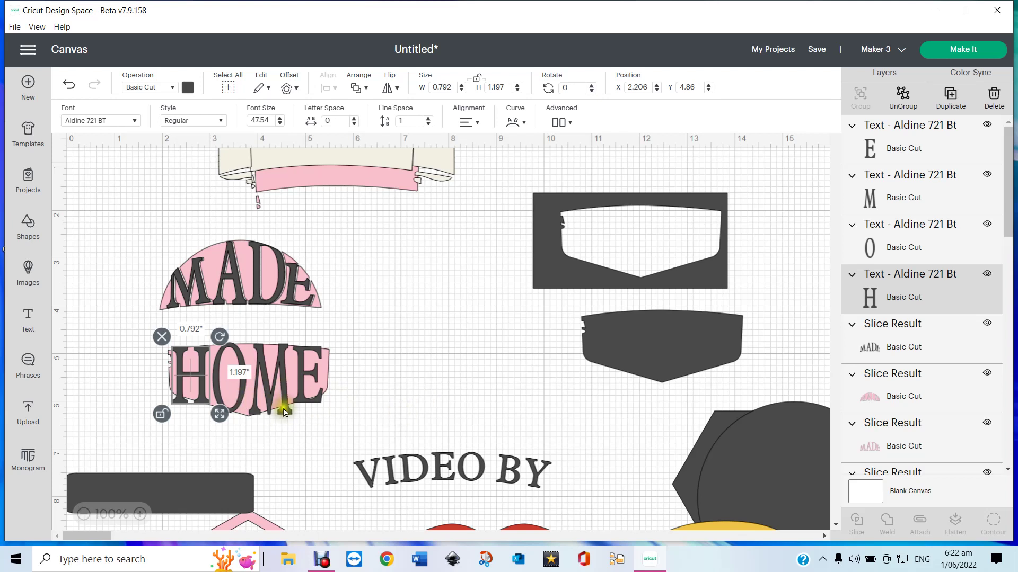
- Weld the four separate letters of HOME into a single shape
click(129, 329)
drag(130, 328, 340, 417)
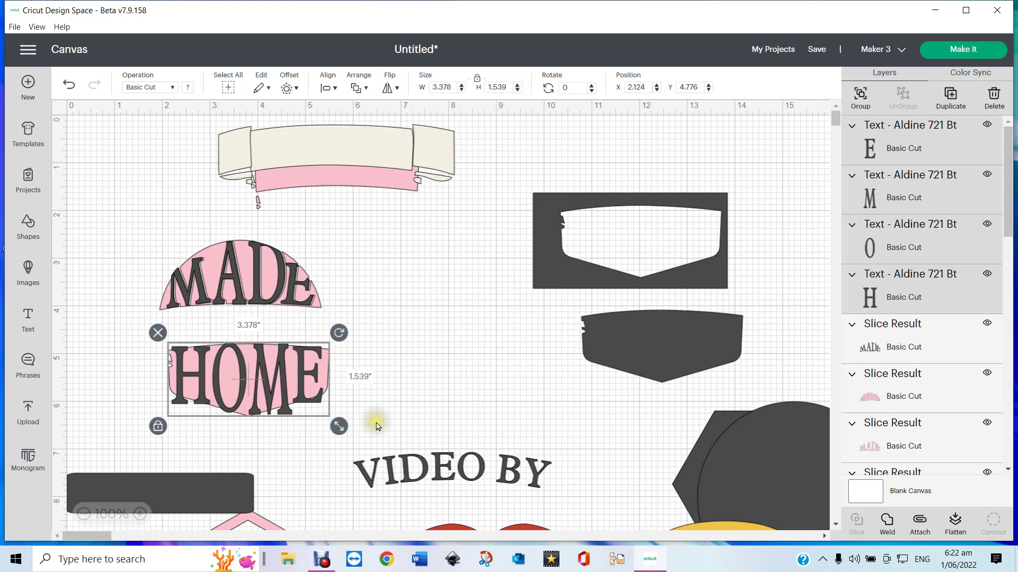
click(388, 395)
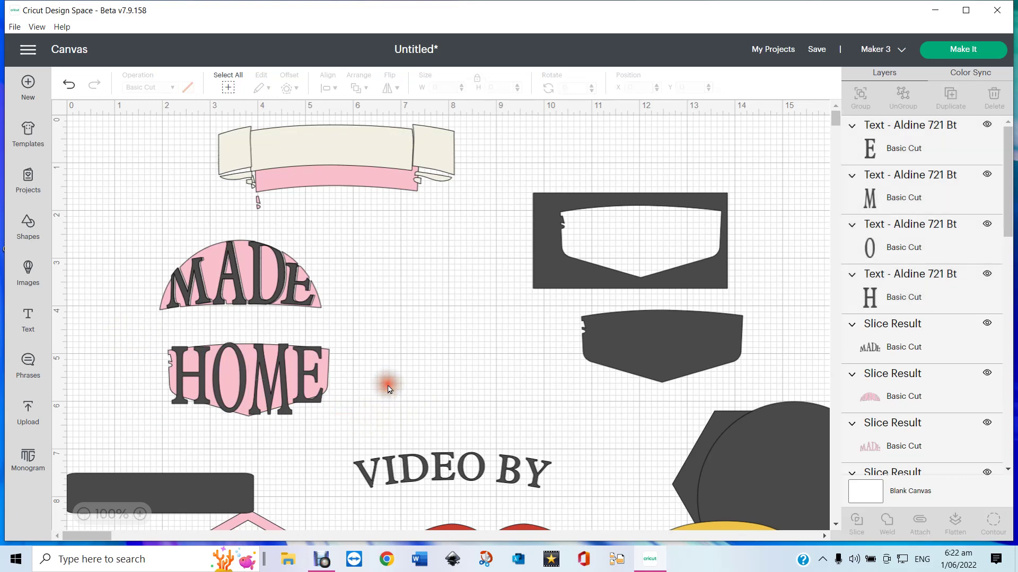
click(195, 388)
drag(195, 390, 195, 390)
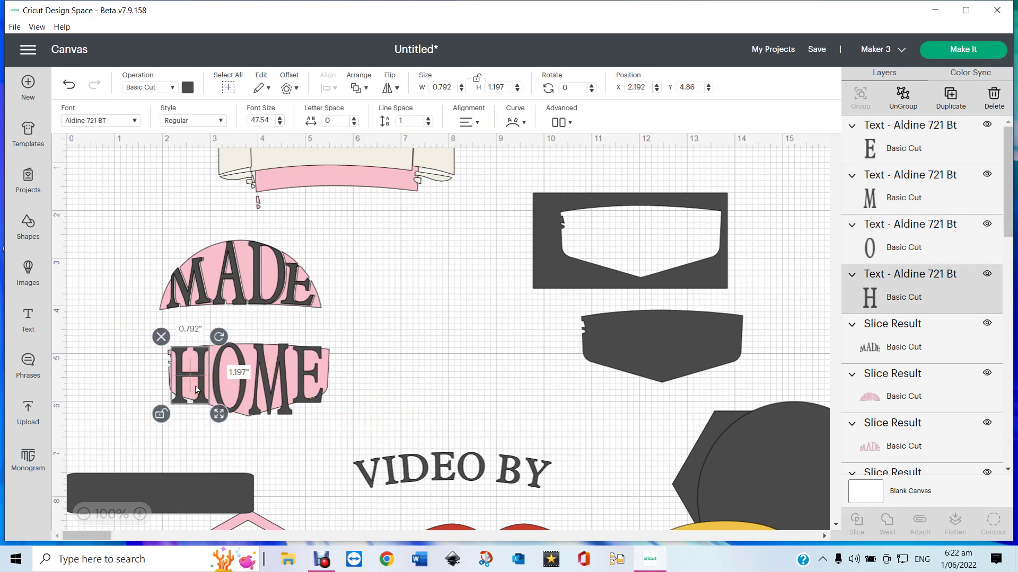
shift+click(237, 351)
shift+click(275, 369)
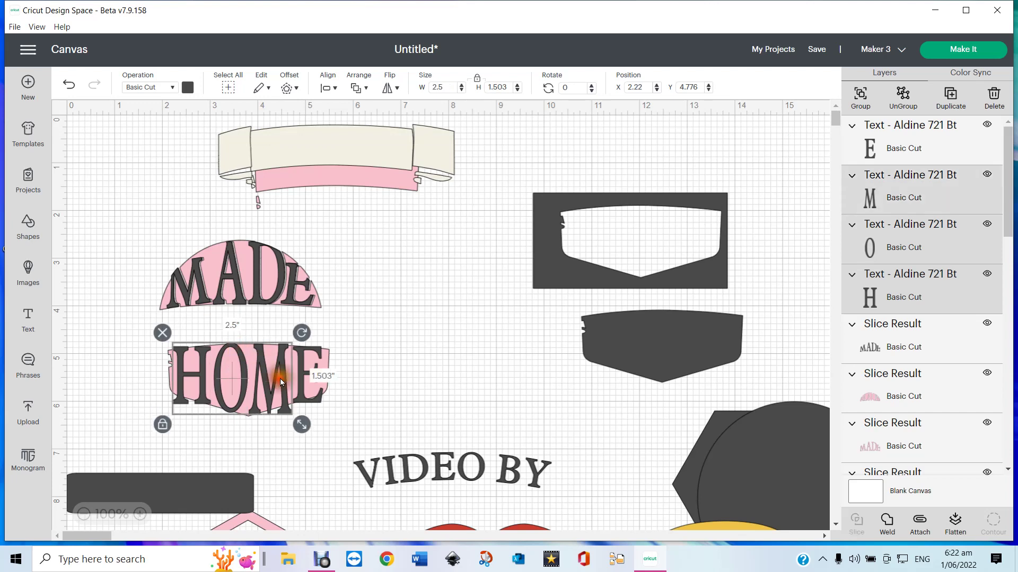
shift+click(304, 374)
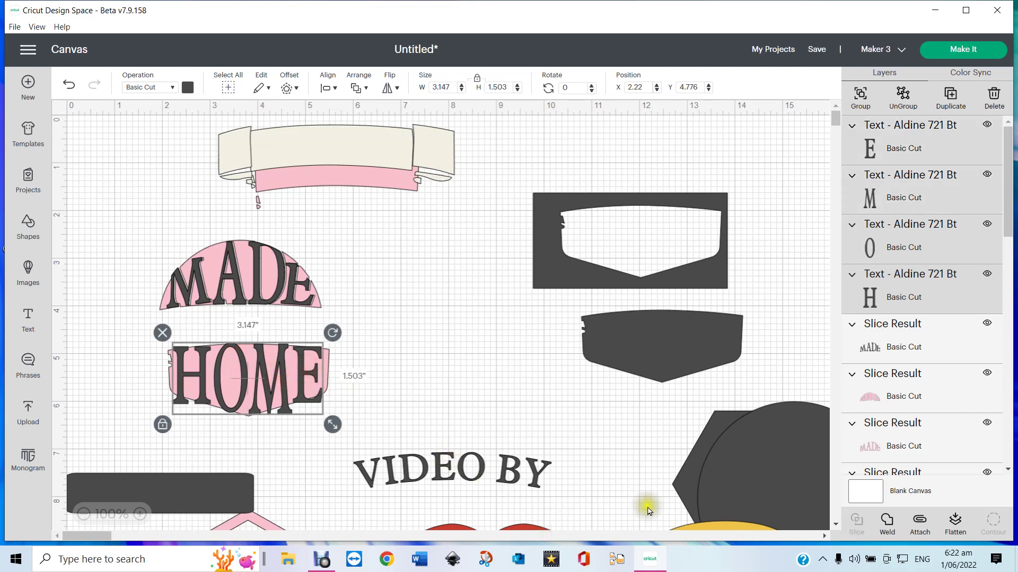
click(894, 527)
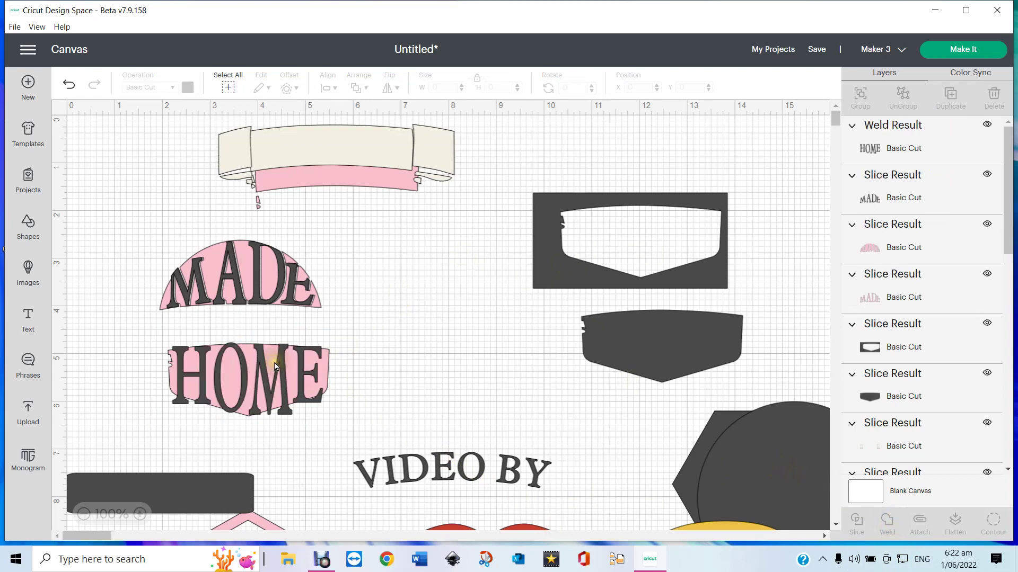
- Slice the welded HOME with the pink pointed badge piece and delete the black scraps overhanging its outline
drag(141, 334, 375, 419)
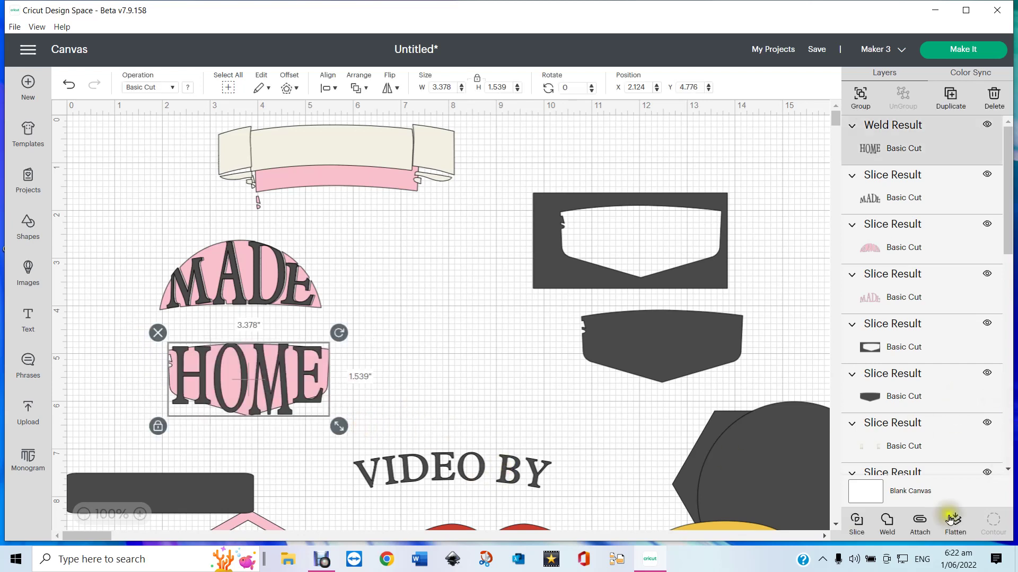
click(857, 524)
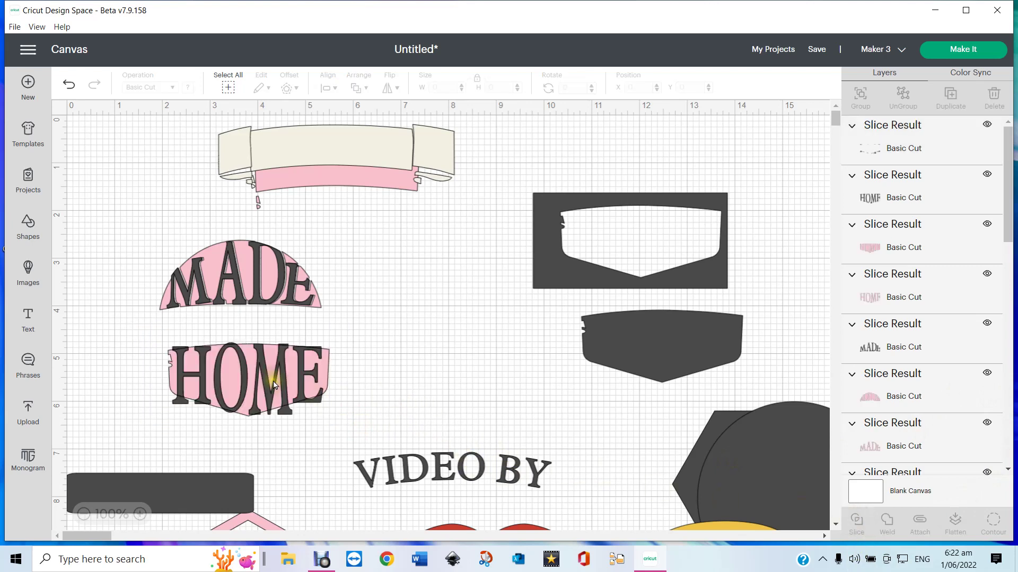
drag(284, 384, 500, 381)
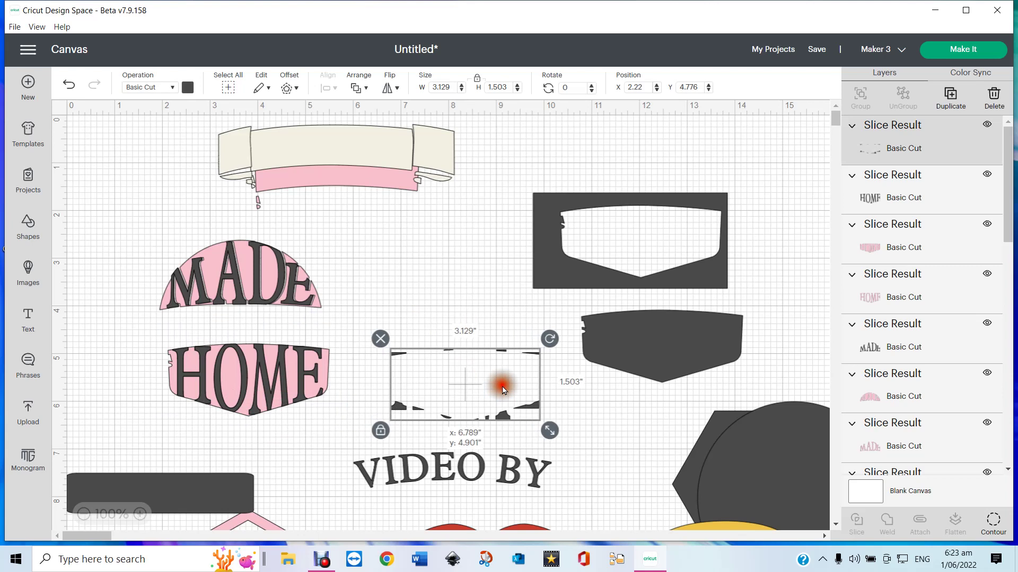
click(380, 338)
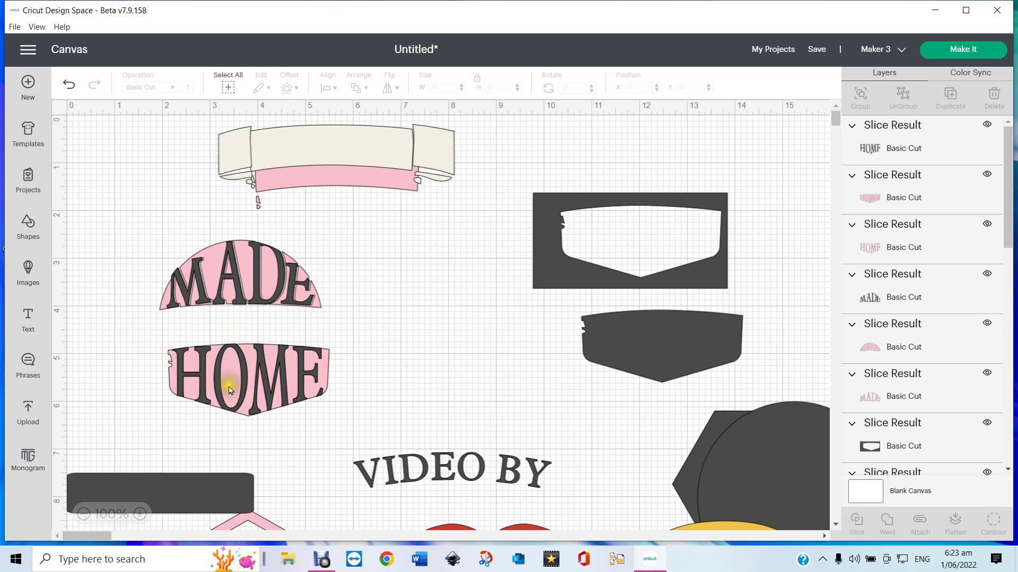
- Pull the pink HOME cutout away from the sliced badge piece and fit the black HOME letters back into its openings
drag(222, 391, 276, 387)
click(405, 380)
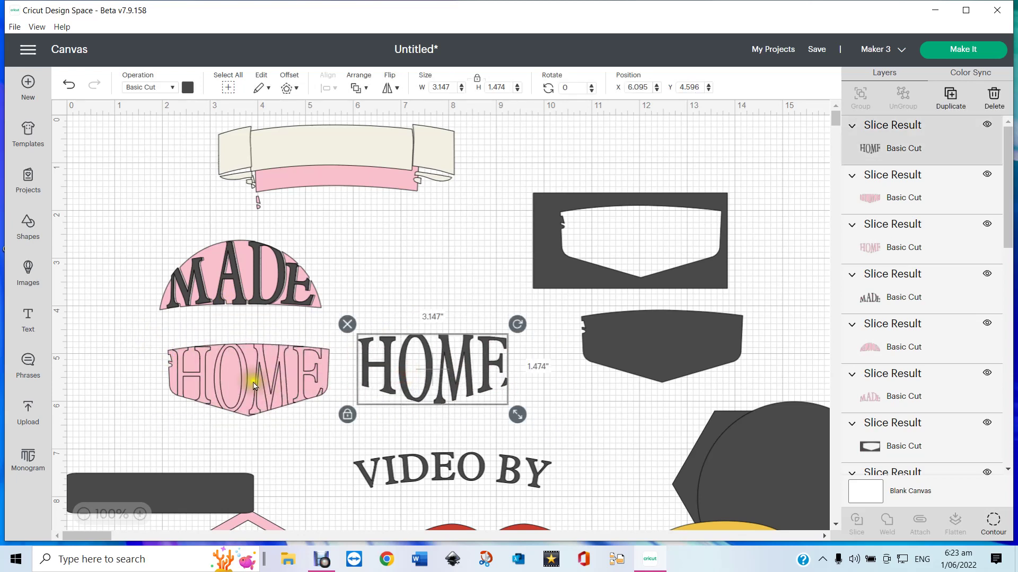
drag(247, 373, 432, 241)
drag(250, 437, 252, 372)
drag(414, 371, 248, 387)
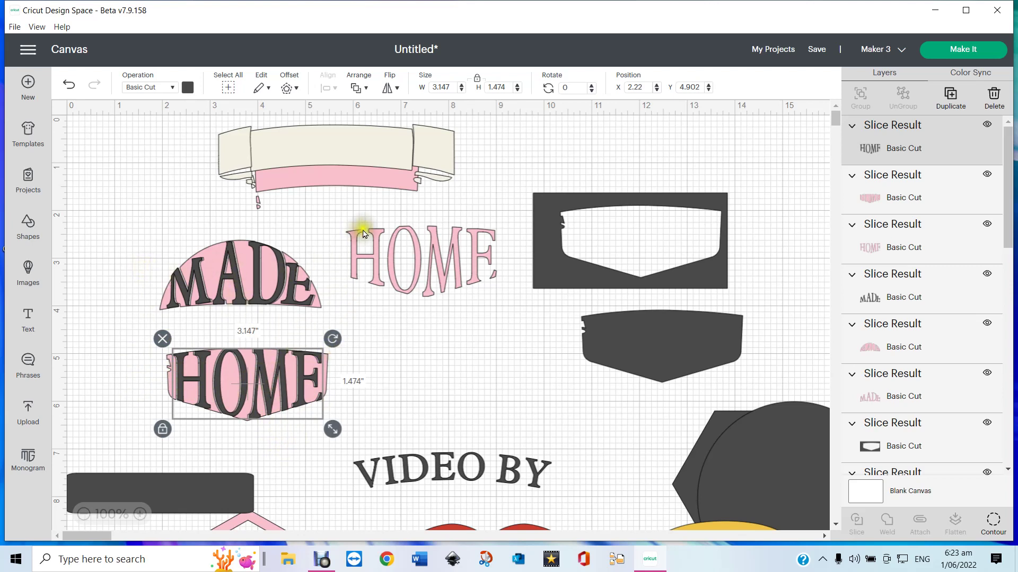
- Move the cream banner's end pieces aside and place its centre band between the MADE and HOME badge pieces
click(328, 154)
drag(329, 154, 477, 395)
drag(318, 145, 231, 329)
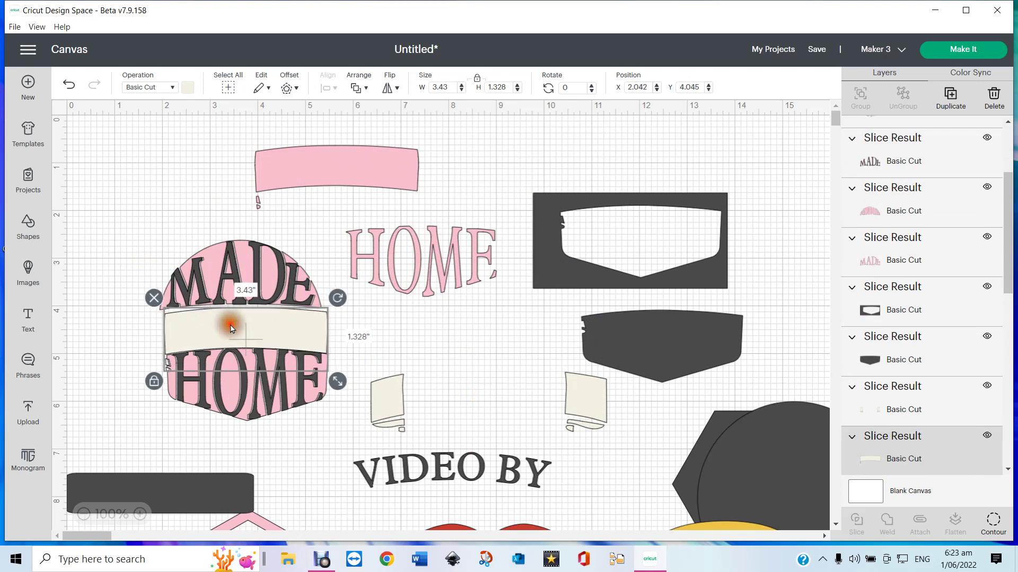
- Separate the pink MADE cutout, then seat the arched badge piece above the cream band with the black MADE letters in its openings
click(244, 258)
drag(235, 268, 242, 153)
click(252, 273)
drag(253, 274, 427, 367)
click(368, 229)
drag(368, 229, 540, 147)
click(421, 359)
drag(421, 359, 244, 271)
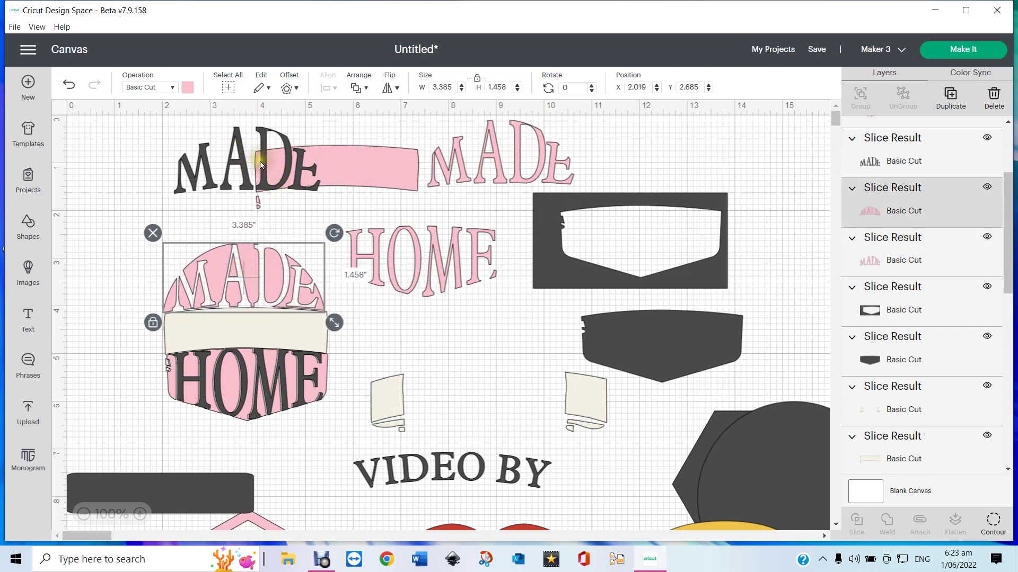
drag(260, 160, 256, 276)
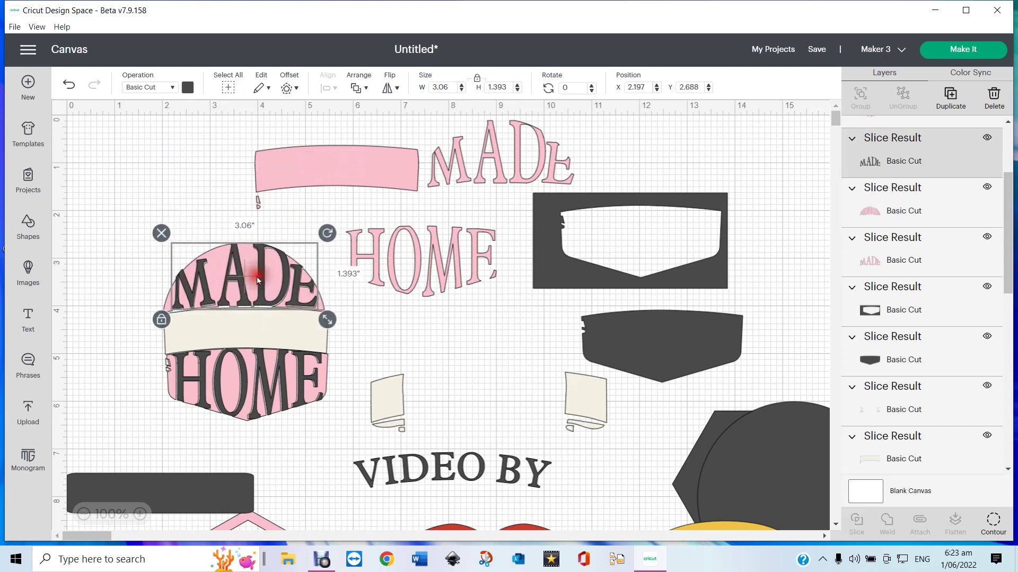
- Bring the VIDEO BY text to the front and place it over the cream band
click(443, 473)
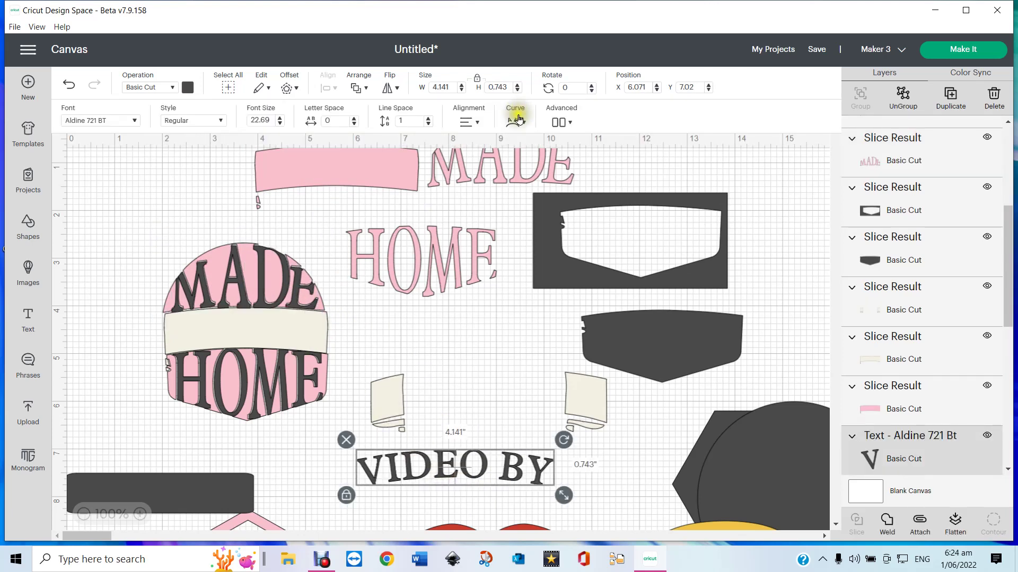
drag(462, 461, 441, 482)
right_click(449, 486)
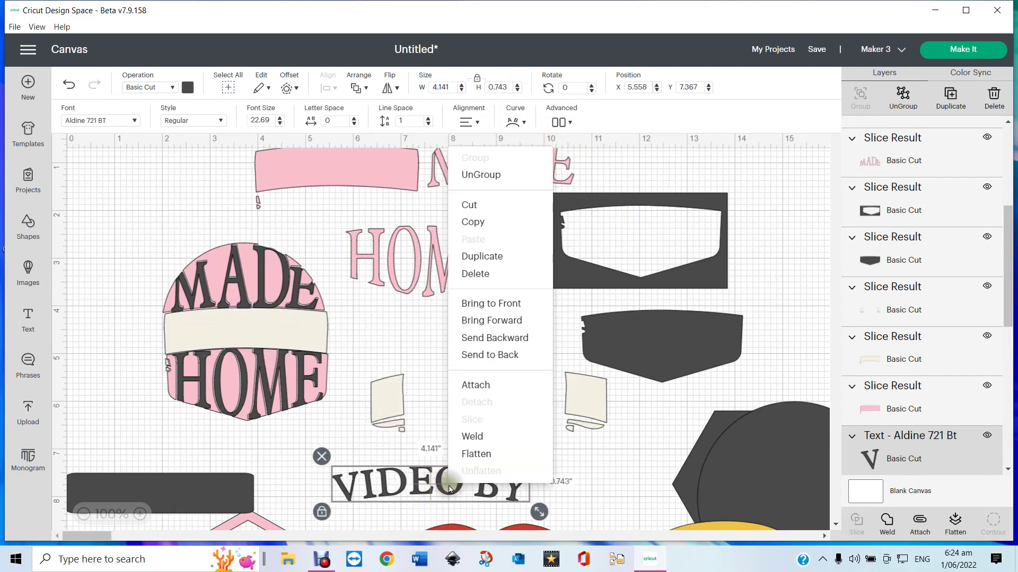
click(496, 304)
drag(429, 477, 248, 330)
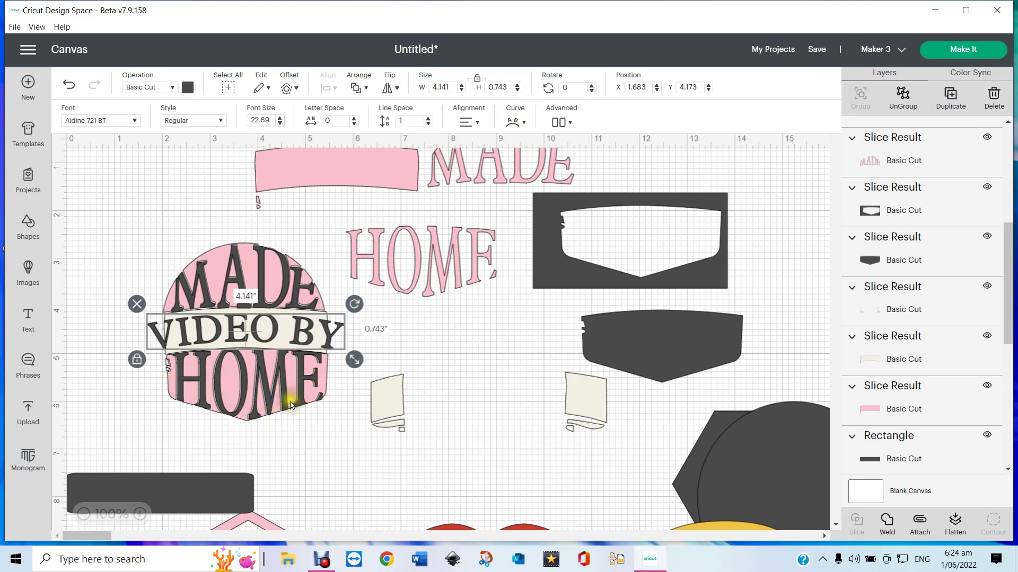
- Move the VIDEO BY text clear of the badge and position the black circle directly beneath it as a curve guide
key(ctrl+z)
drag(610, 430, 499, 402)
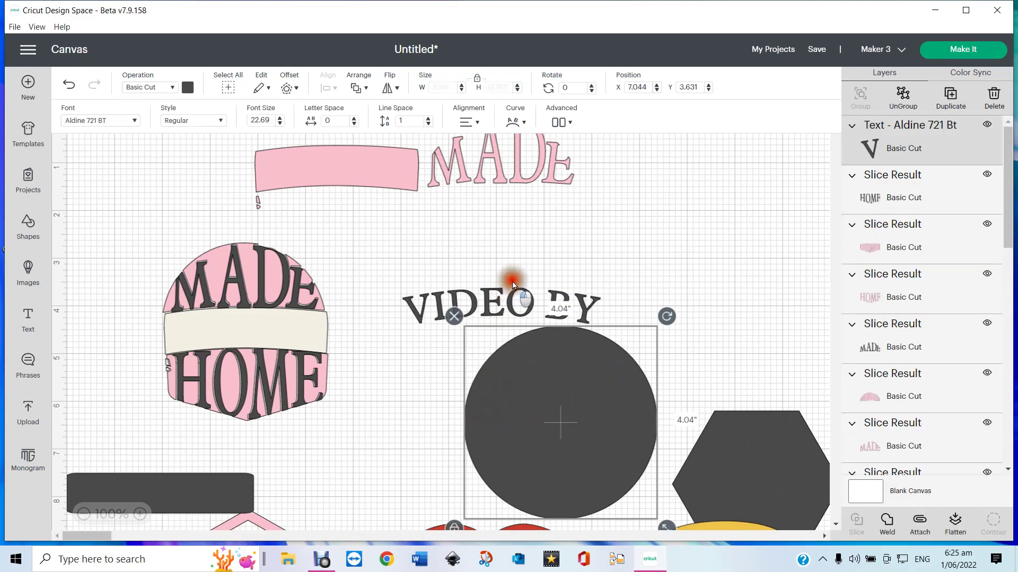
drag(511, 284, 553, 251)
drag(558, 396, 551, 345)
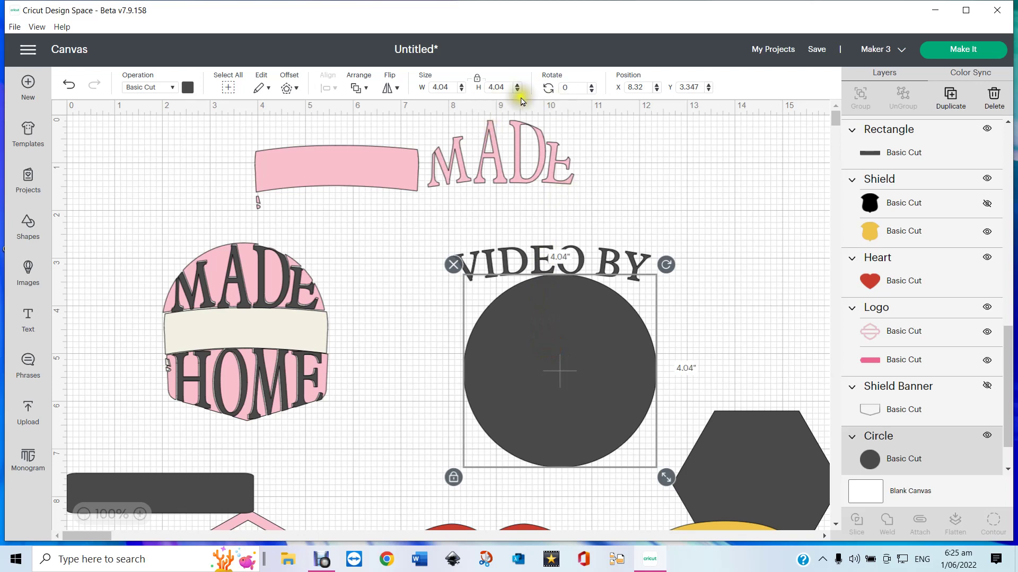
- Ungroup the VIDEO BY text into separate letters
click(497, 250)
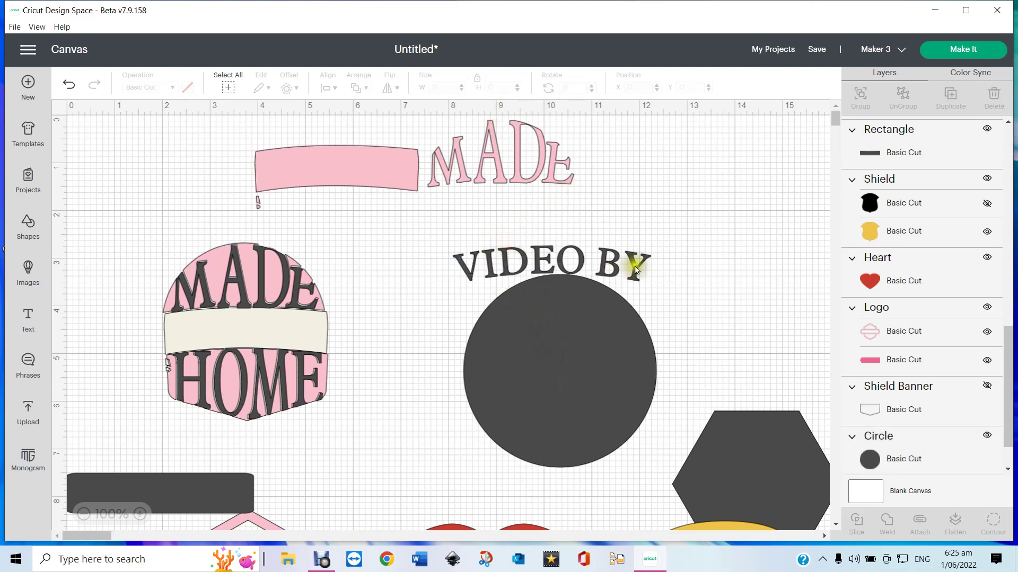
right_click(623, 253)
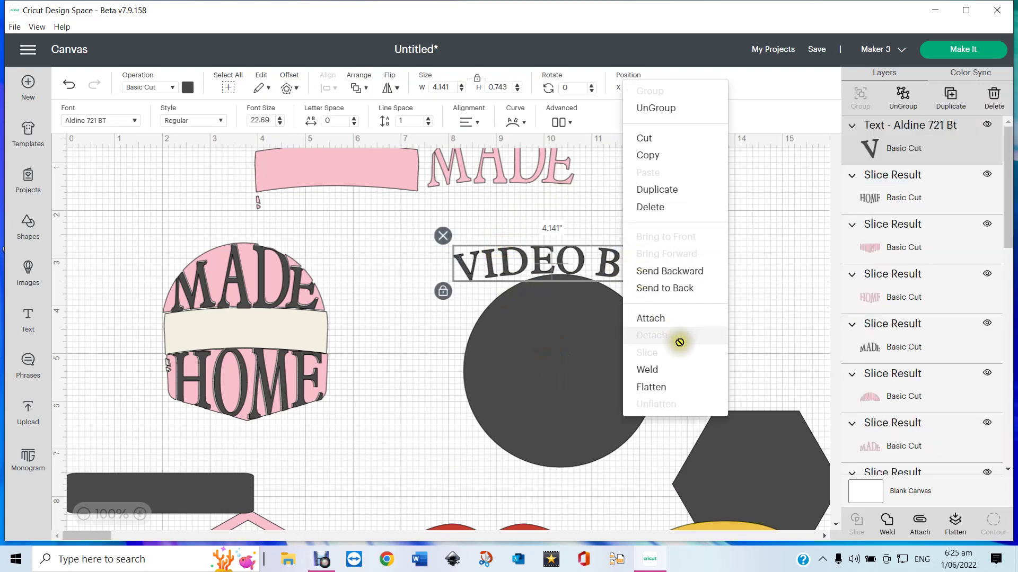
click(652, 156)
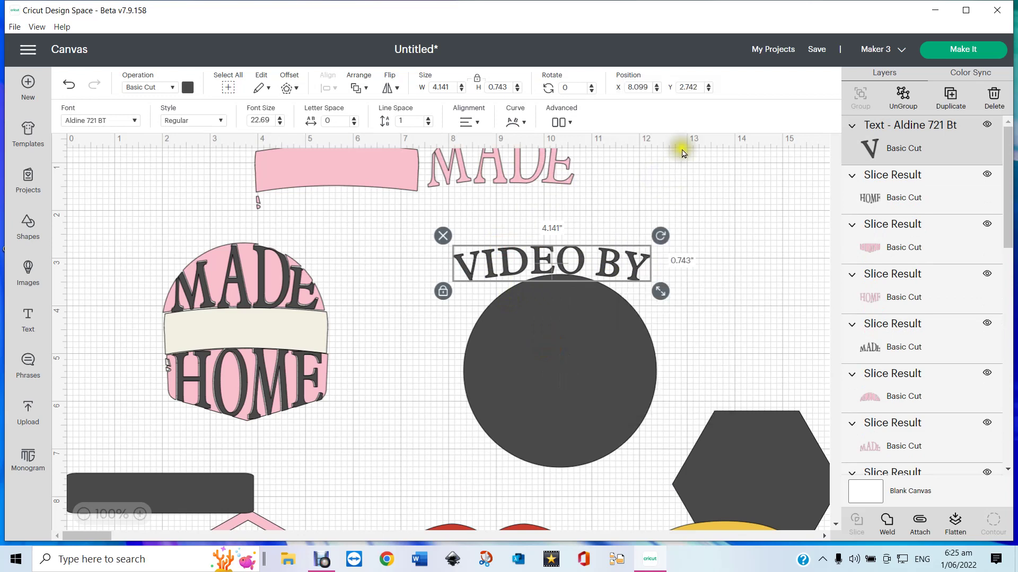
right_click(622, 266)
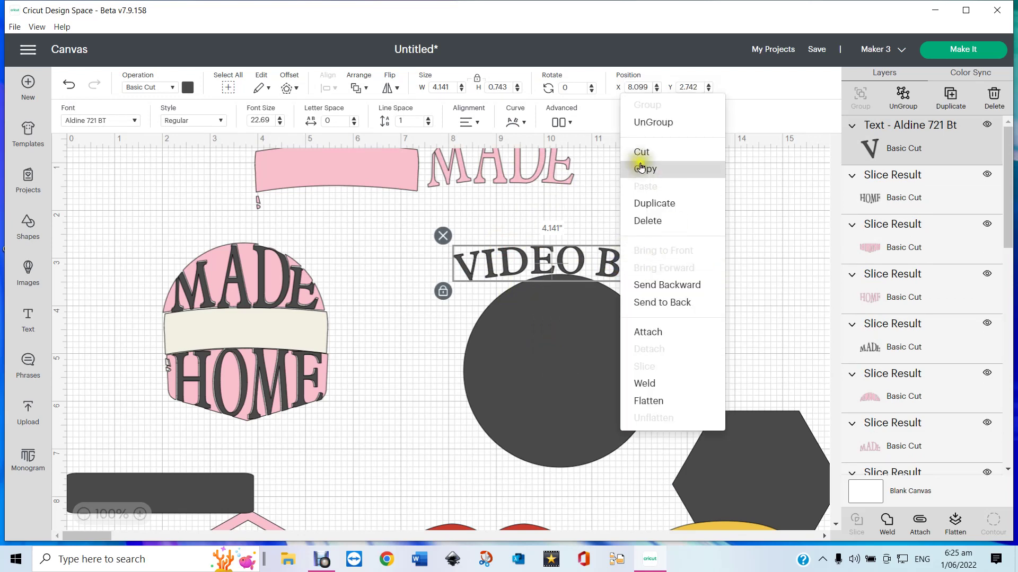
click(652, 122)
click(669, 222)
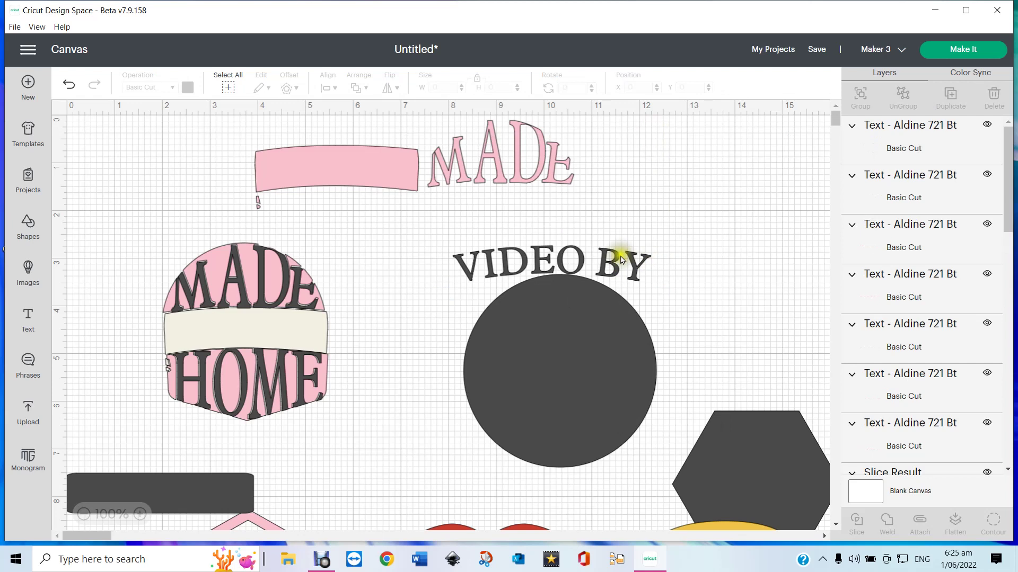
- Rotate the B to about 16 degrees and the Y to about 33 degrees, placing both along the circle's upper-right edge
click(603, 263)
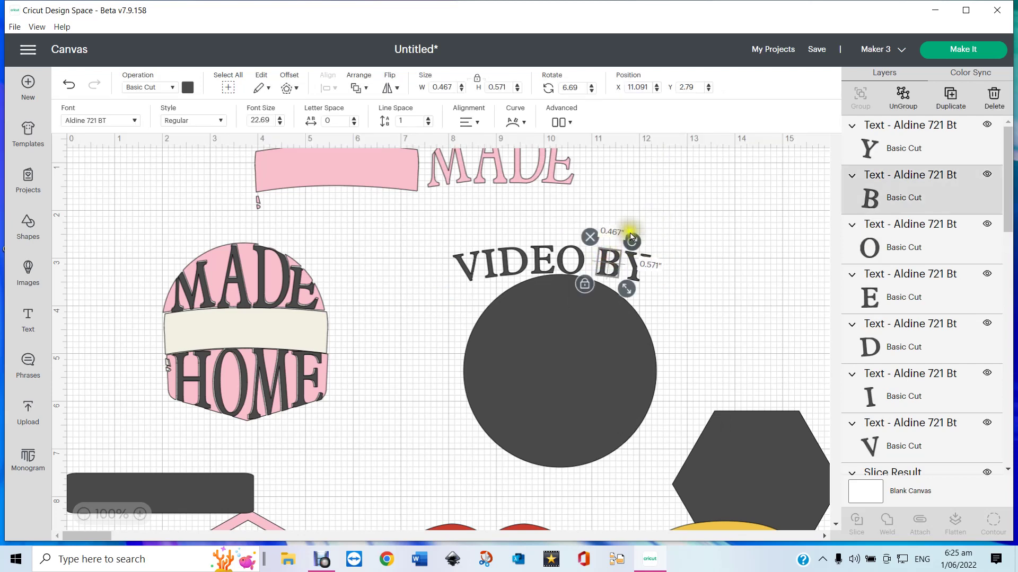
drag(636, 236, 642, 241)
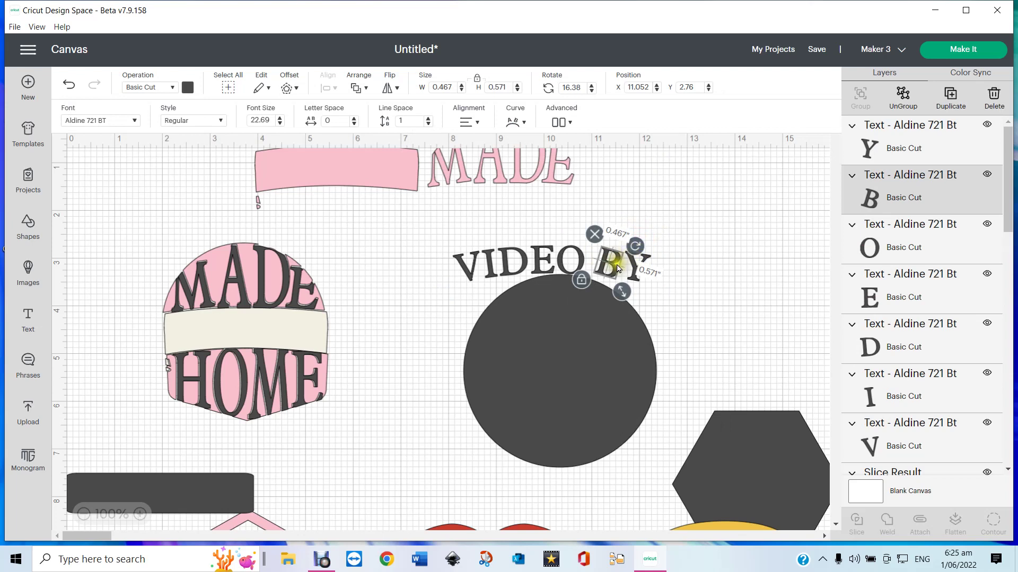
drag(615, 274, 607, 280)
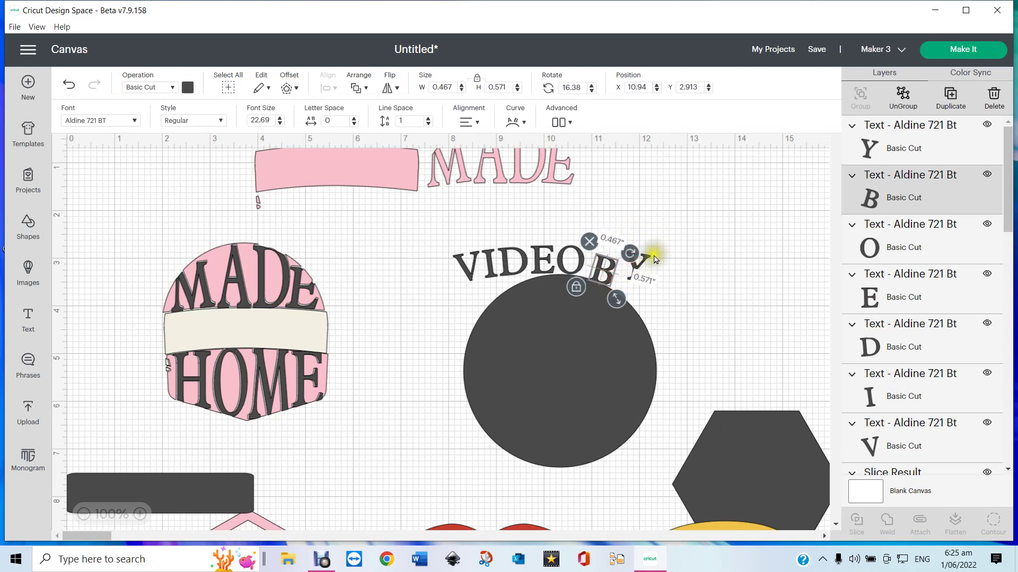
click(657, 259)
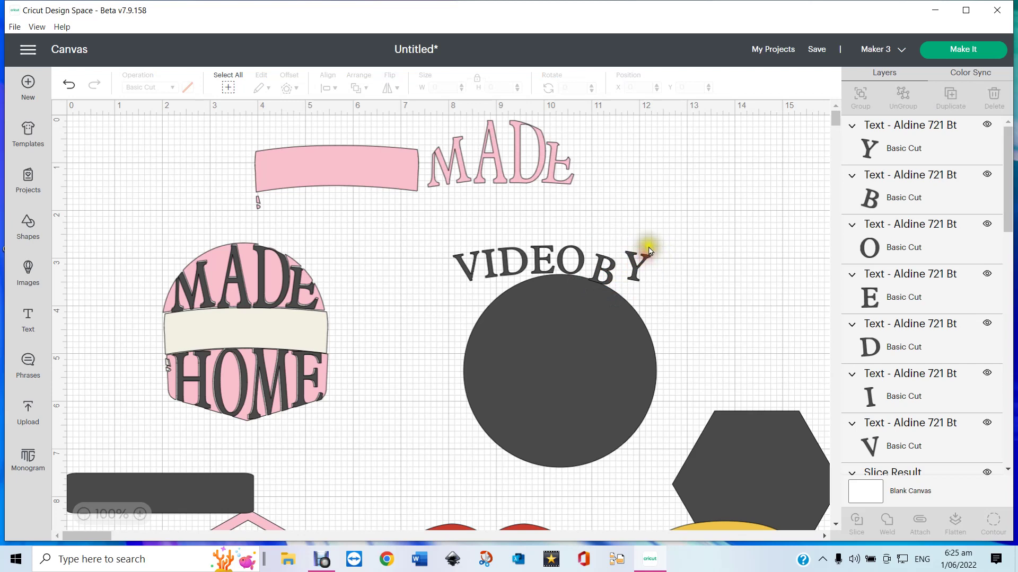
click(640, 260)
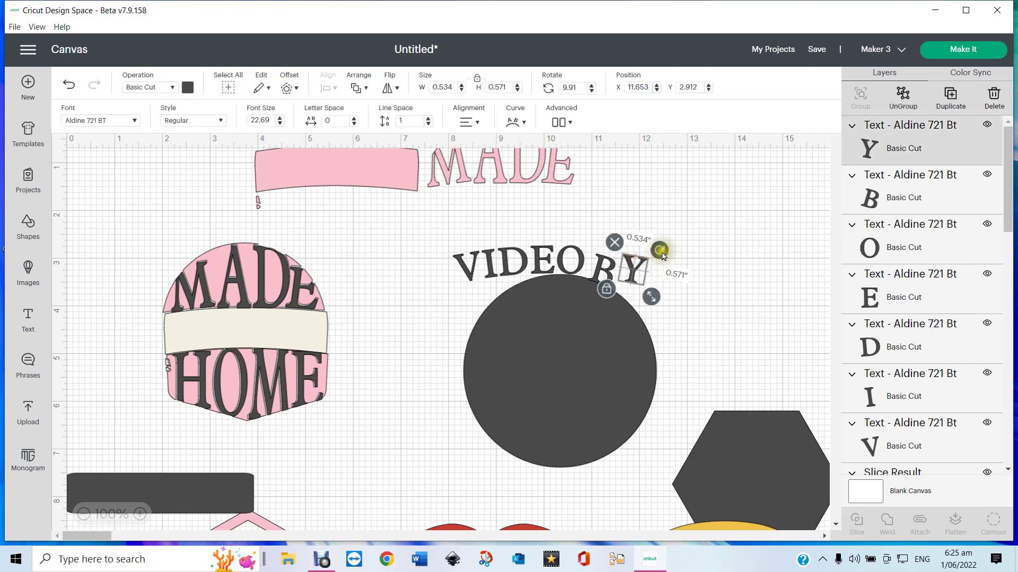
drag(660, 256, 637, 287)
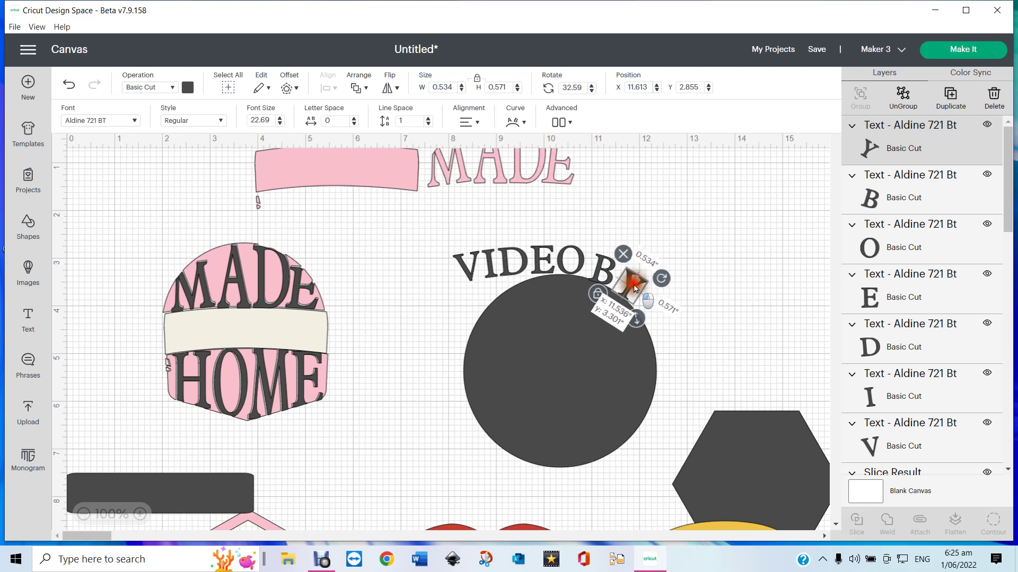
- Rotate the V and the I counterclockwise, the I to about 334 degrees, and place both along the circle's upper-left edge
click(465, 263)
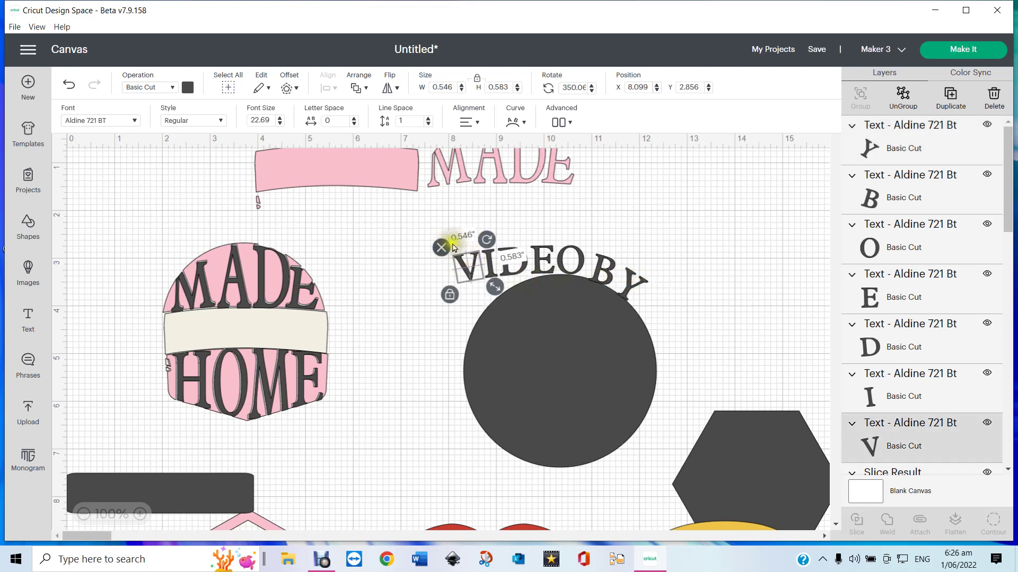
drag(459, 258, 492, 285)
click(489, 256)
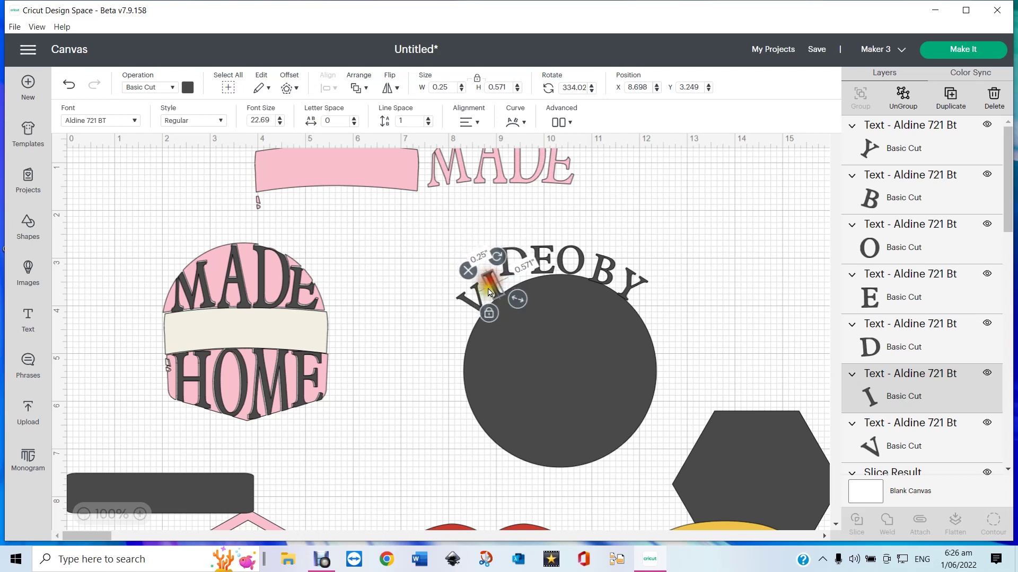
- Rotate the D to about 340 degrees and place it on the circle's edge beside the I
click(513, 255)
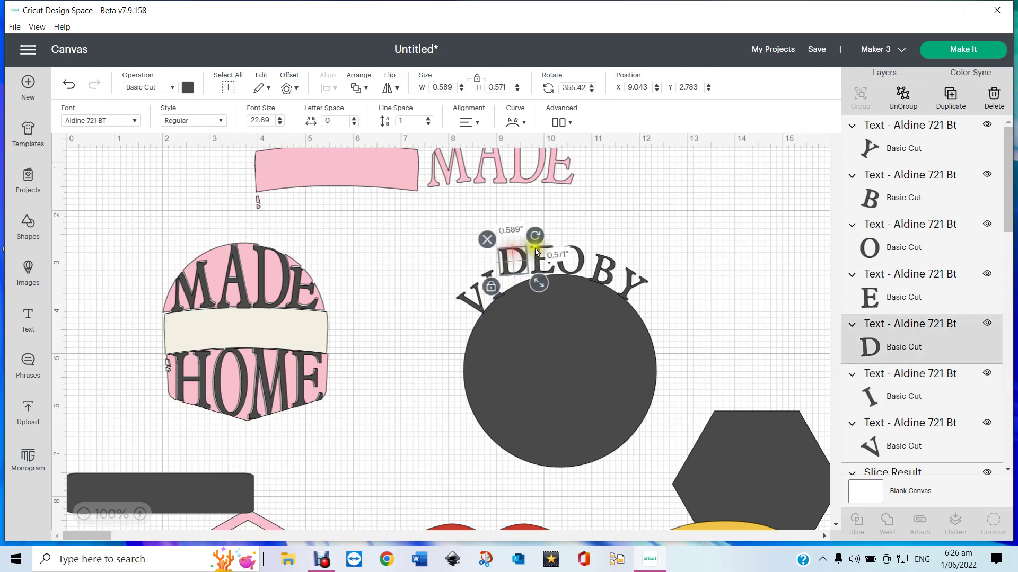
drag(534, 234, 511, 250)
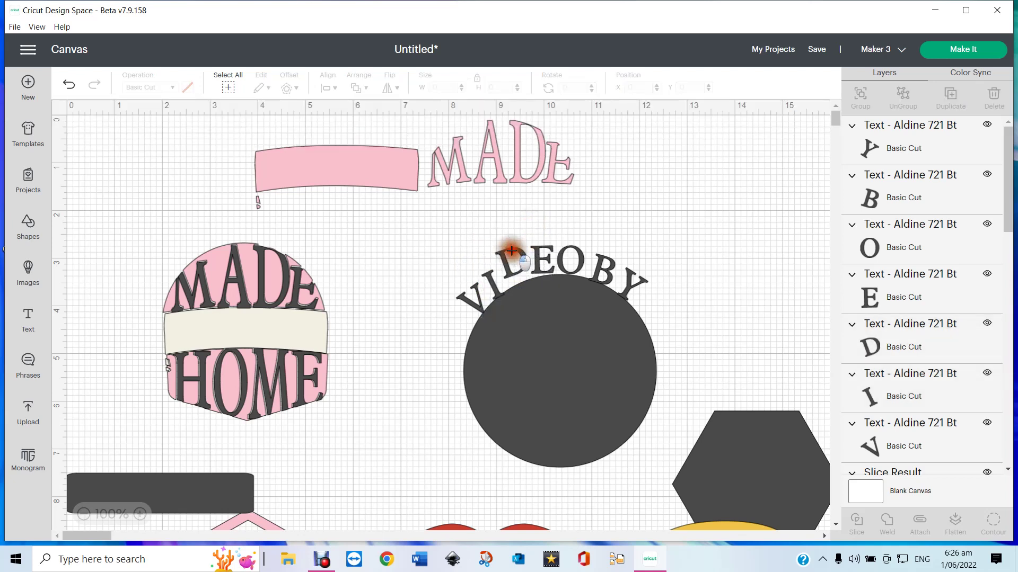
click(513, 256)
click(506, 251)
click(509, 263)
drag(516, 253, 520, 263)
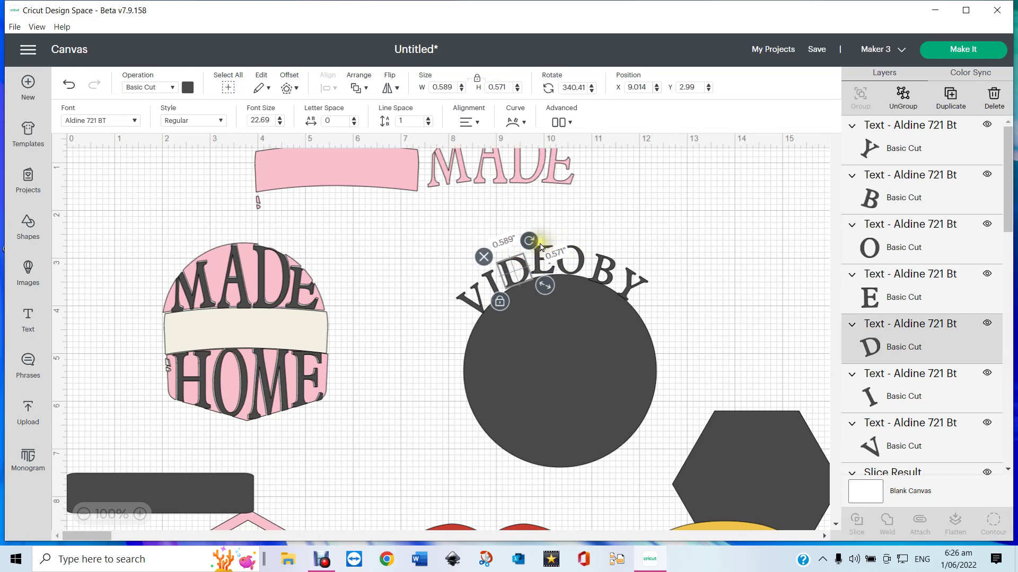
- Lower the E onto the circle's top edge beside the D and tilt it slightly to follow the curve
click(548, 246)
click(548, 249)
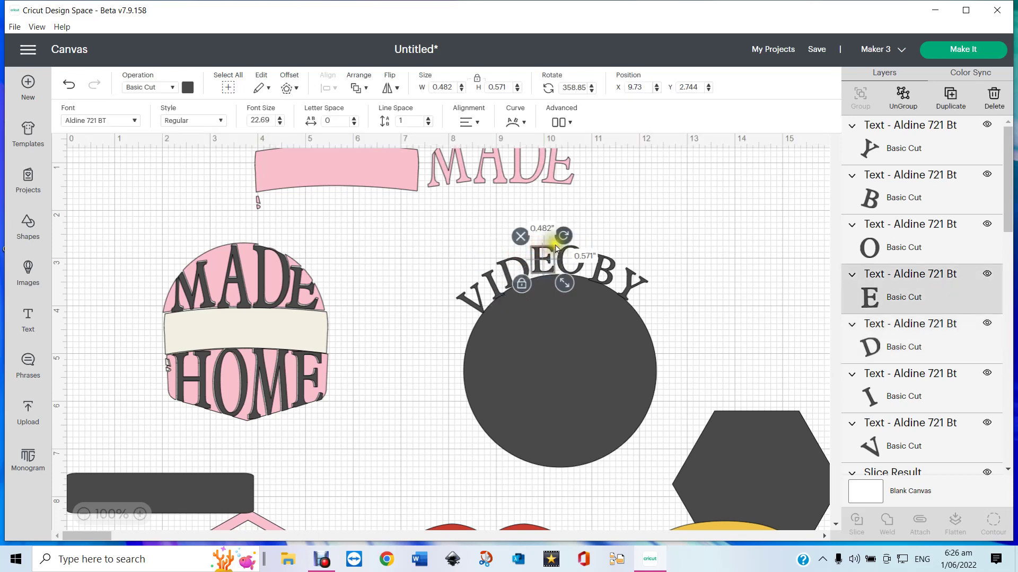
drag(544, 265, 541, 265)
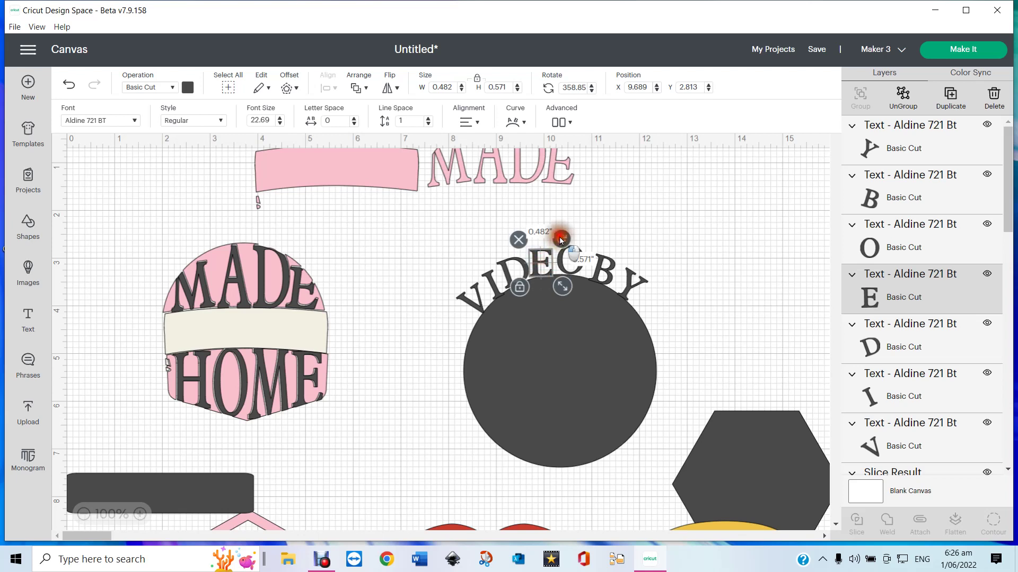
click(604, 227)
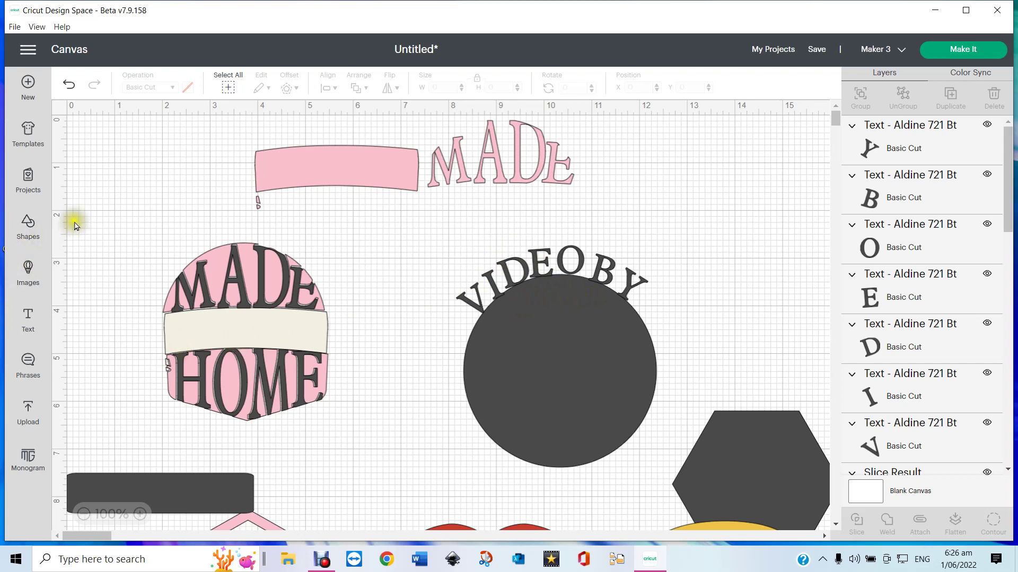
- Add an Open Ended Circle shape beside the pink MADE lettering and enlarge it to about 3.11 by 1.555 inches
click(30, 224)
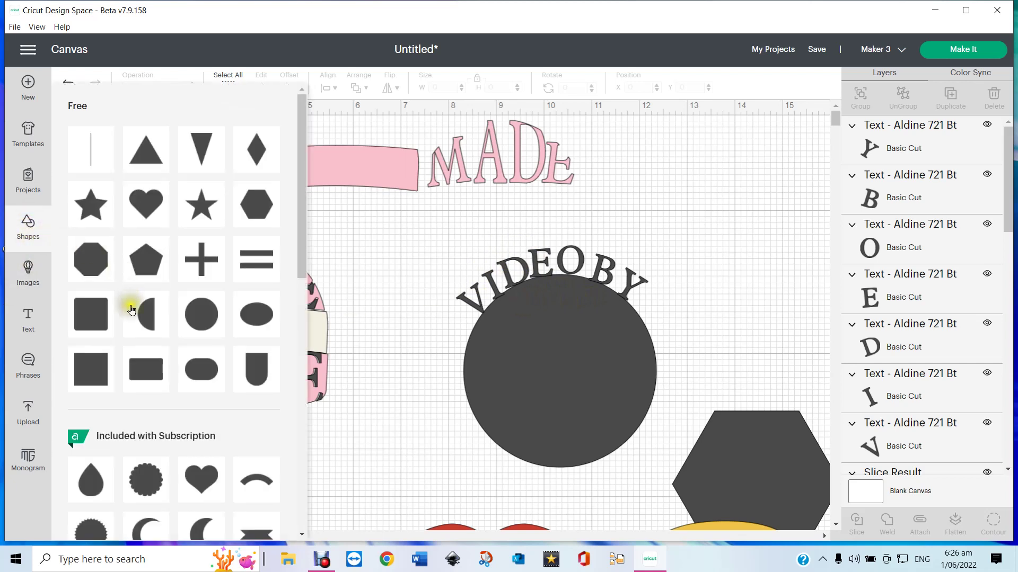
scroll(187, 361, down, 6)
scroll(185, 374, down, 6)
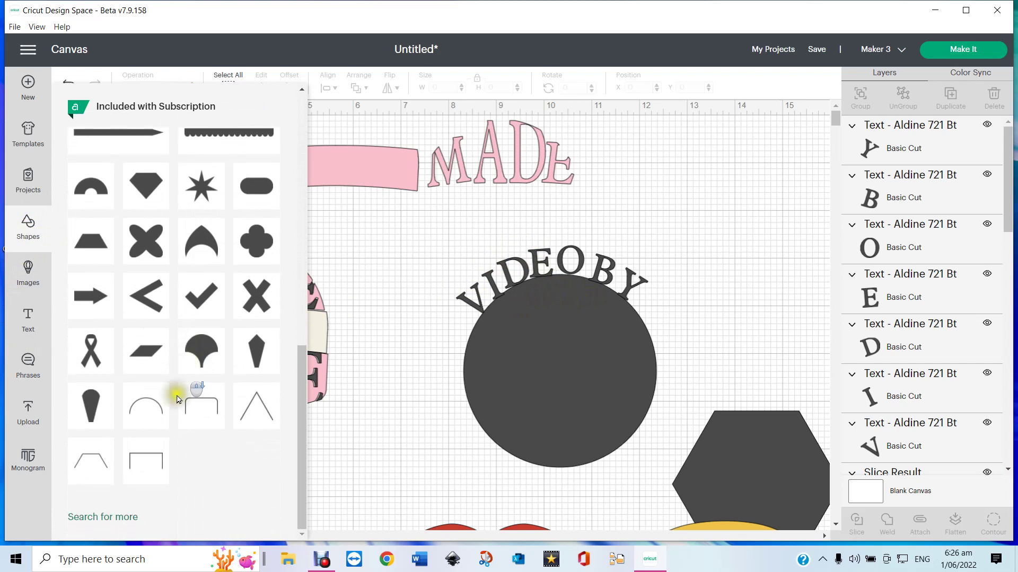
click(146, 406)
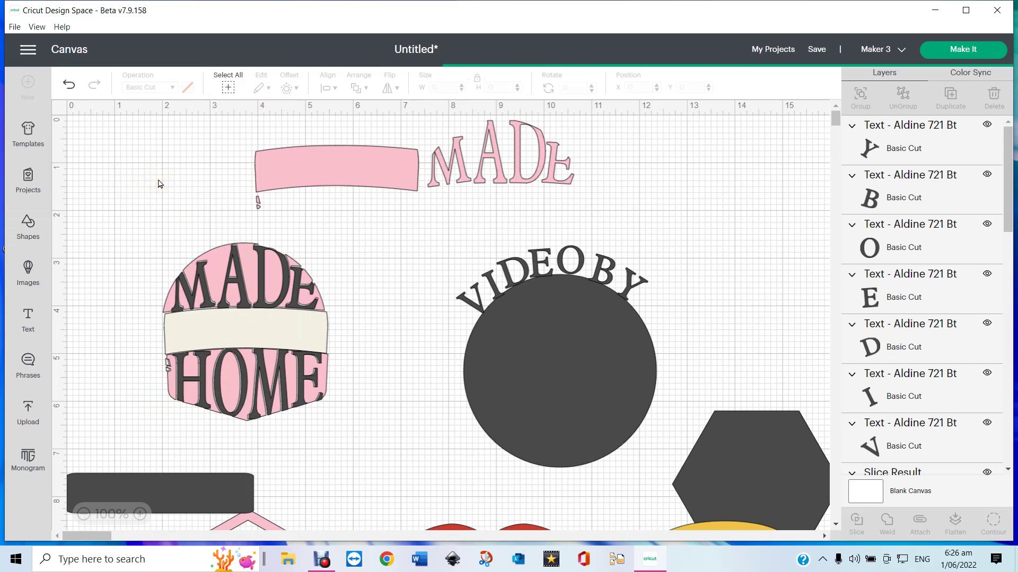
click(138, 179)
drag(139, 179, 624, 209)
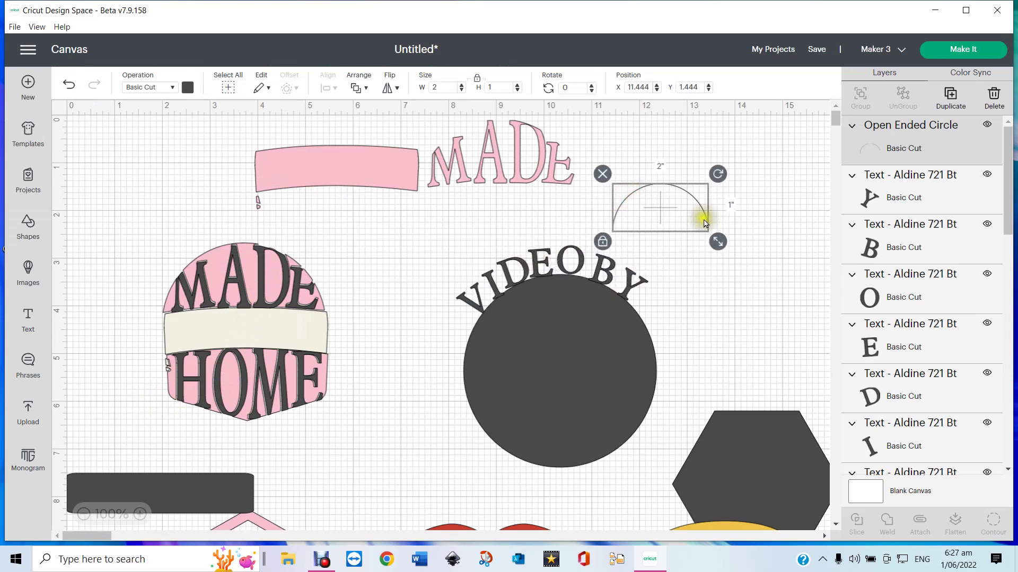
drag(717, 241, 770, 265)
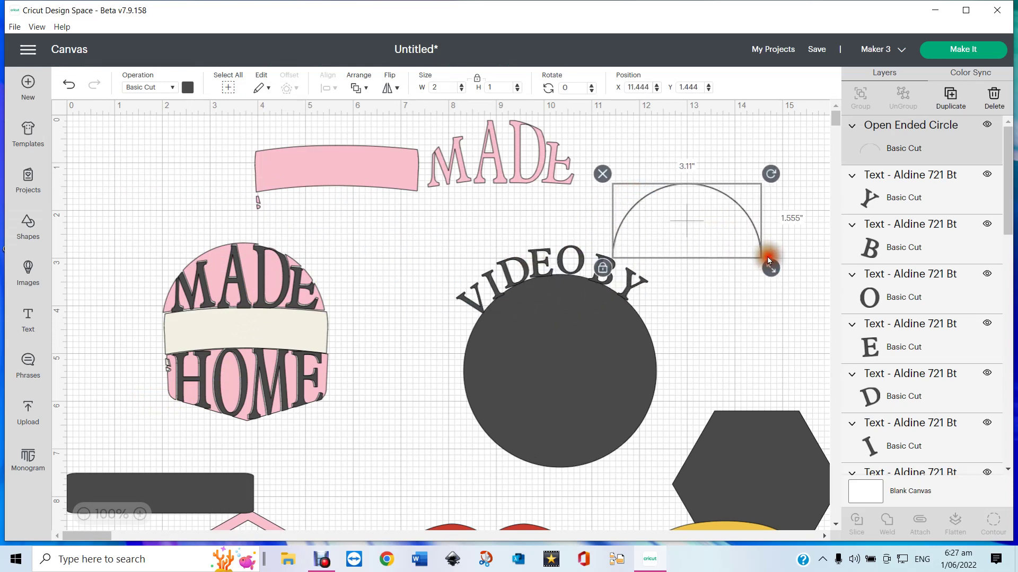
drag(703, 225, 718, 187)
- Move the black circle down away from the VIDEO BY letters and place the open arc beneath them as the guide
drag(587, 342, 517, 470)
drag(527, 415, 495, 538)
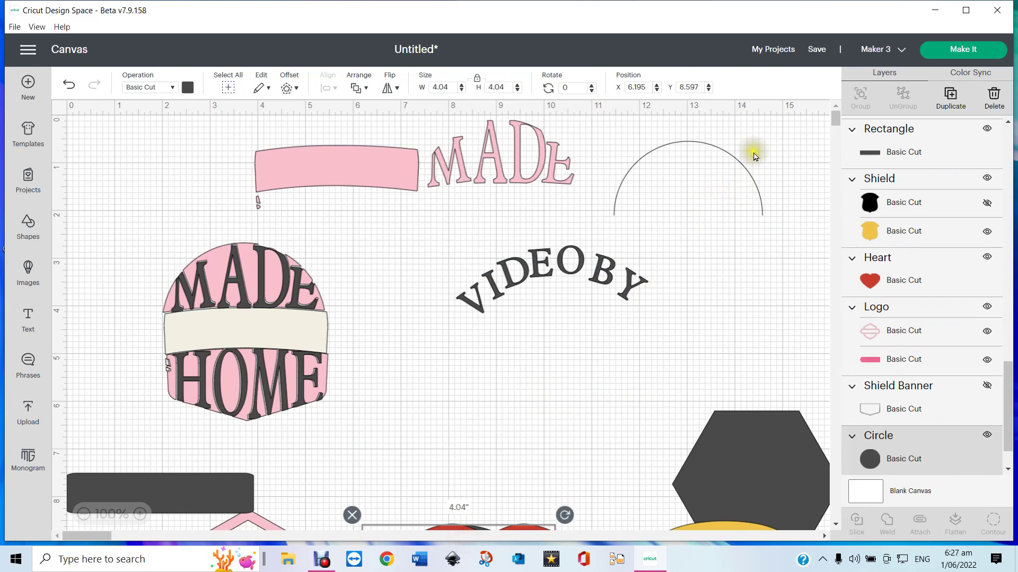
drag(717, 148, 585, 286)
click(669, 281)
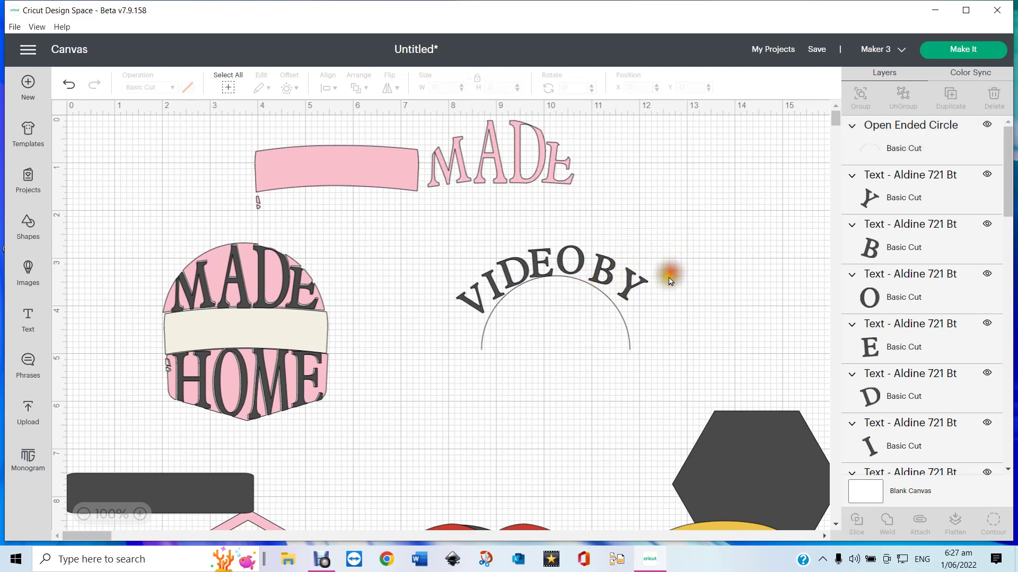
- Rotate the Y further clockwise and adjust it and the arc so the letter sits on the curve's right side
click(632, 282)
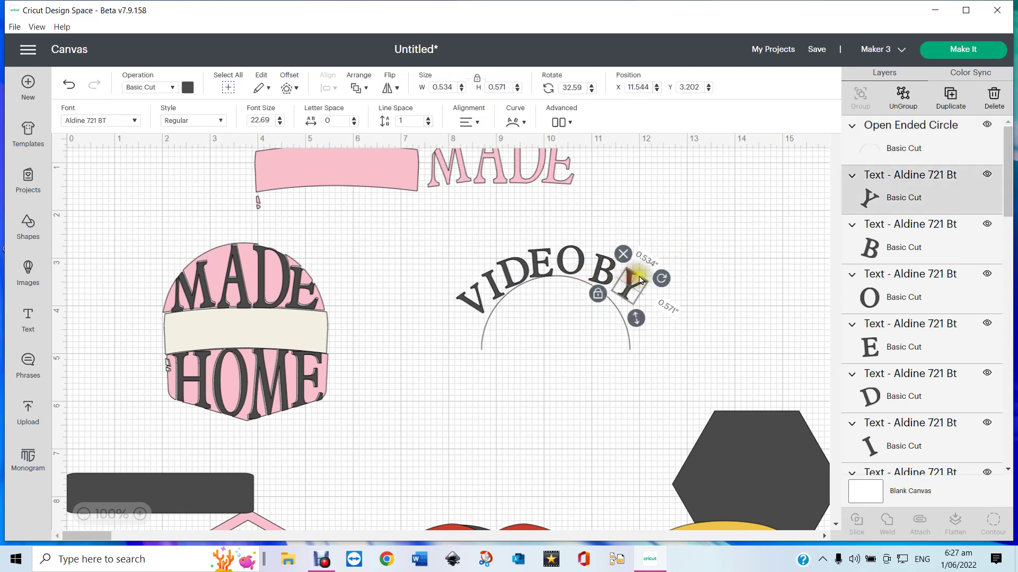
drag(637, 281, 658, 287)
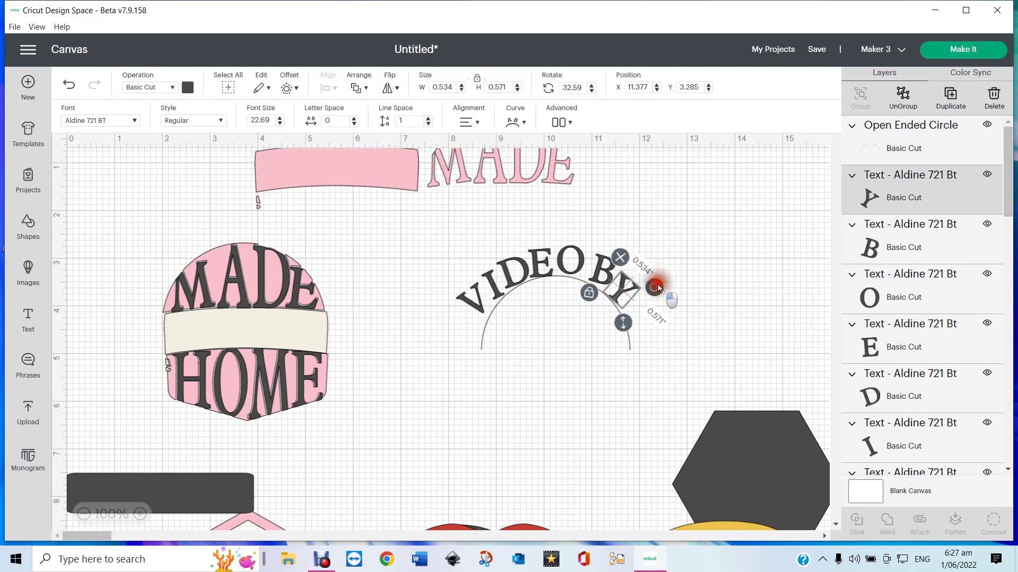
drag(623, 287, 623, 284)
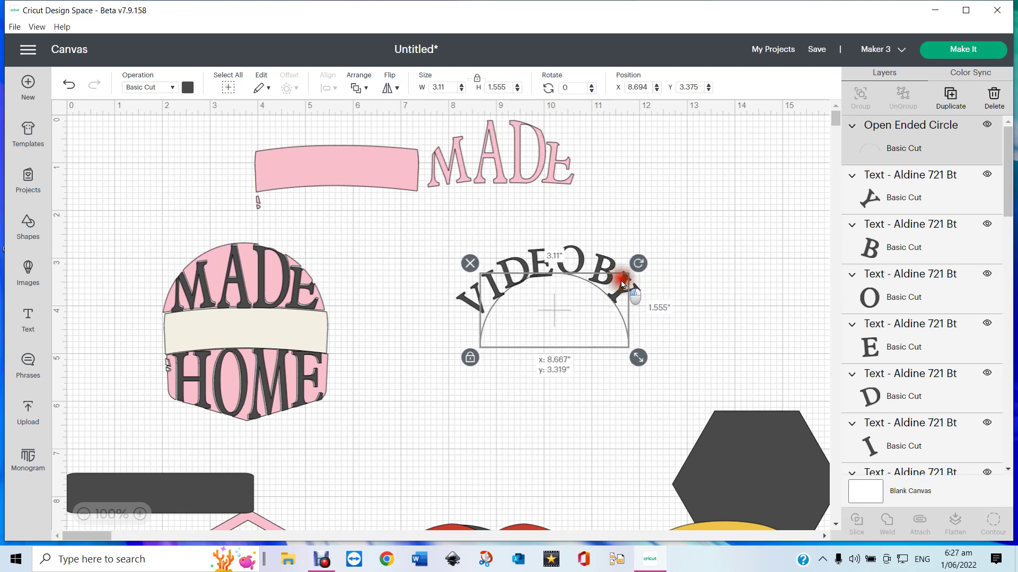
click(645, 278)
drag(636, 286, 637, 293)
- Rotate the B further clockwise and fit it on the arc between the O and the Y
click(607, 276)
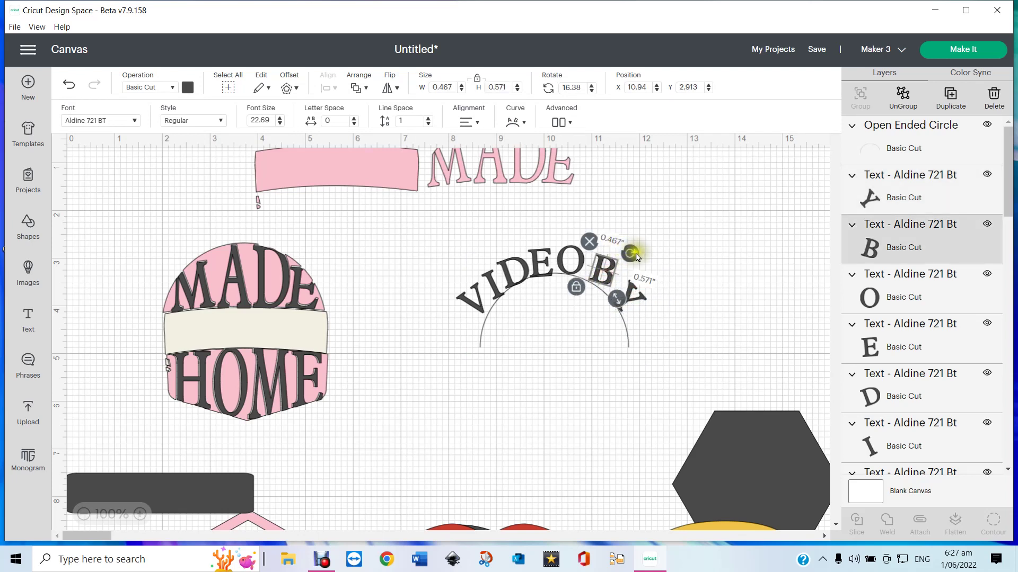
drag(632, 257, 610, 263)
click(669, 232)
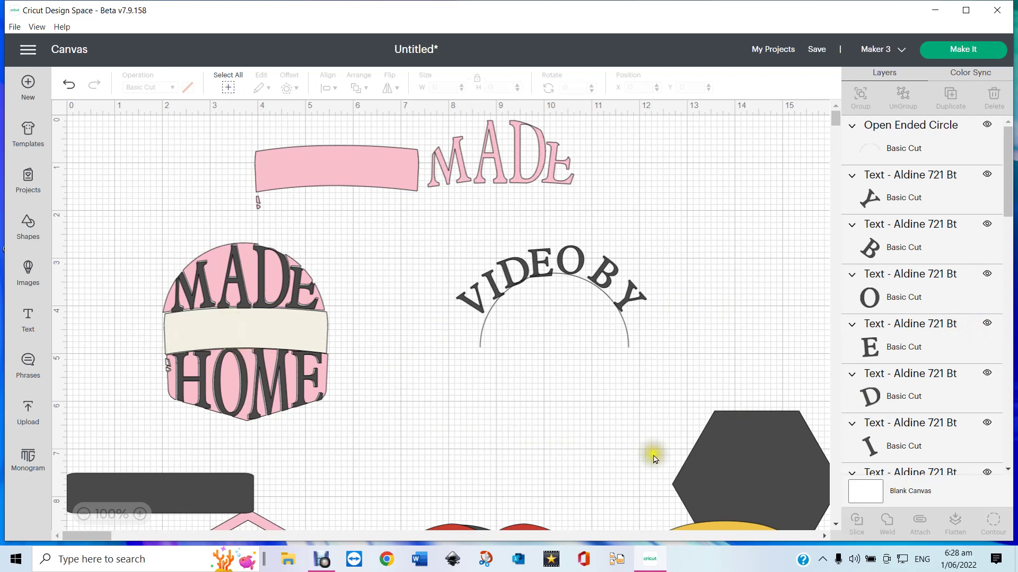
- Move the black hexagon up beside the VIDEO BY arc, to about X 12.542, Y 4.361
drag(682, 456, 682, 368)
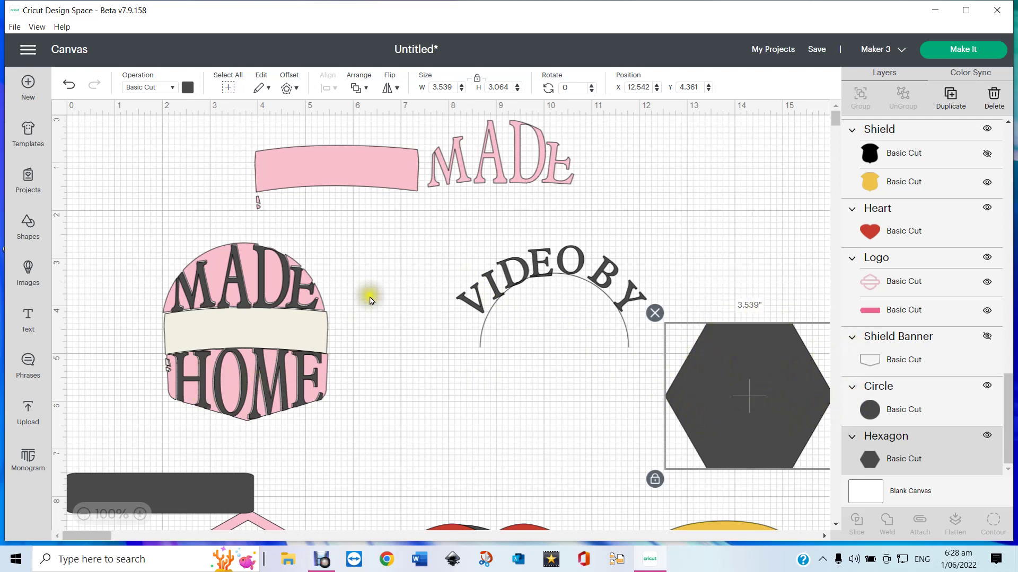
scroll(366, 405, down, 5)
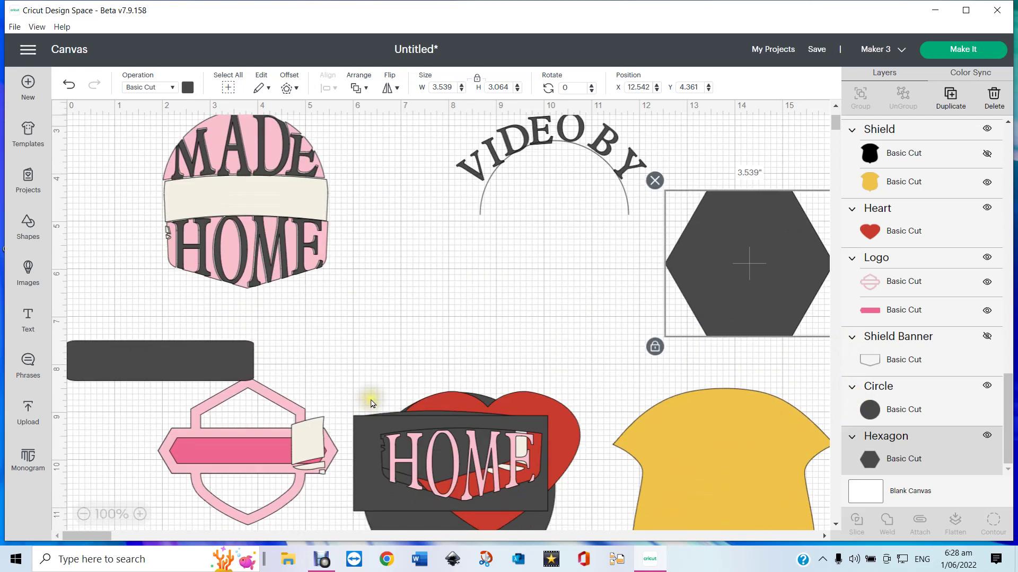
scroll(370, 403, down, 3)
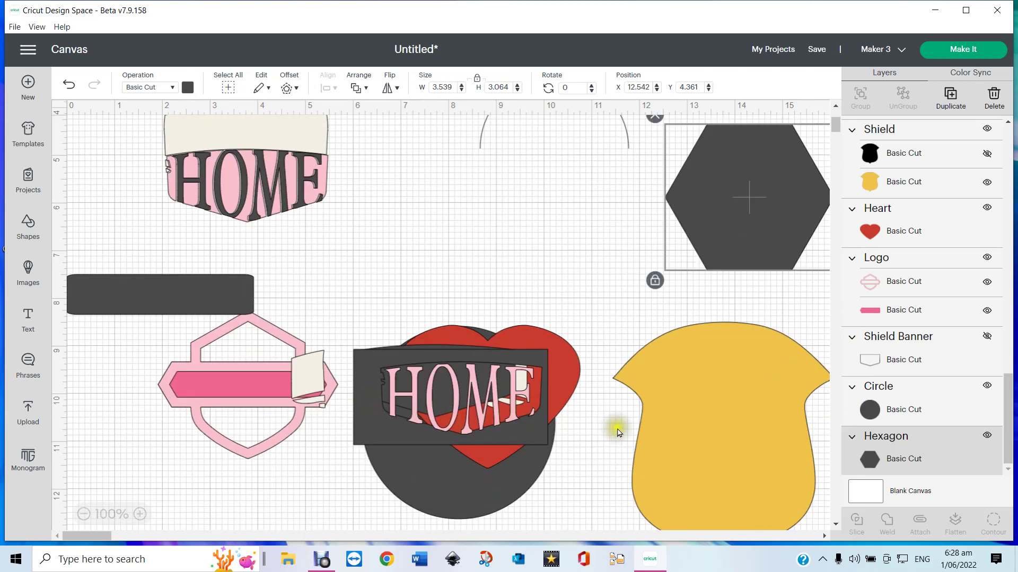
click(678, 428)
- Delete the leftover dark rectangular frame and the pink HOME slice result lying over the heart
drag(375, 368, 270, 450)
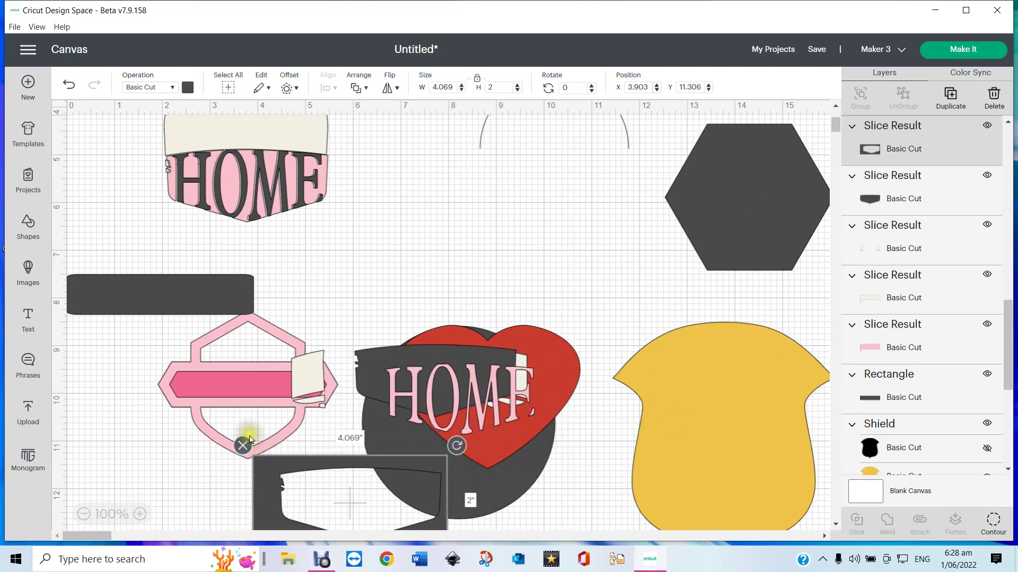
key(ctrl+z)
drag(401, 382, 275, 462)
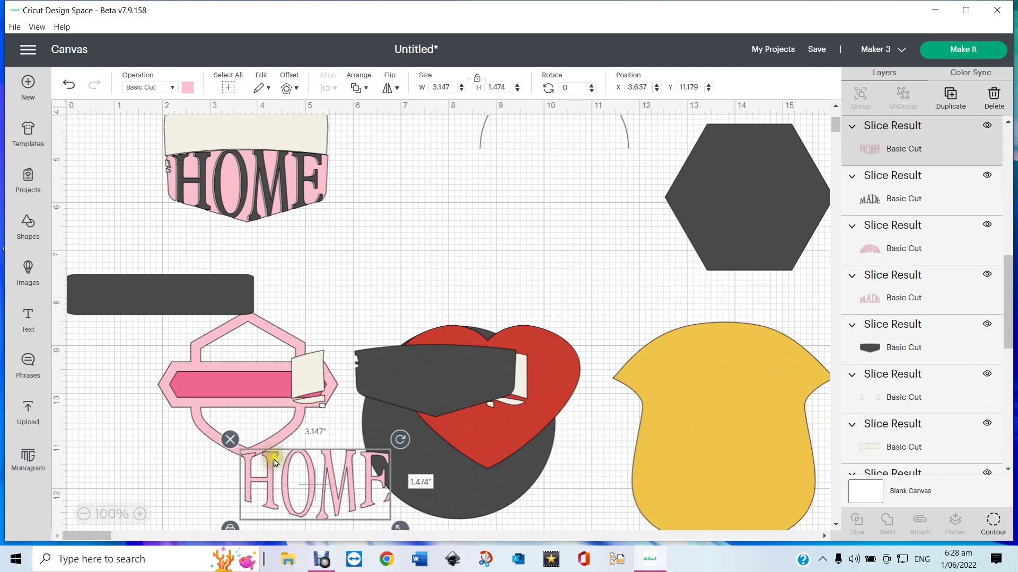
click(229, 440)
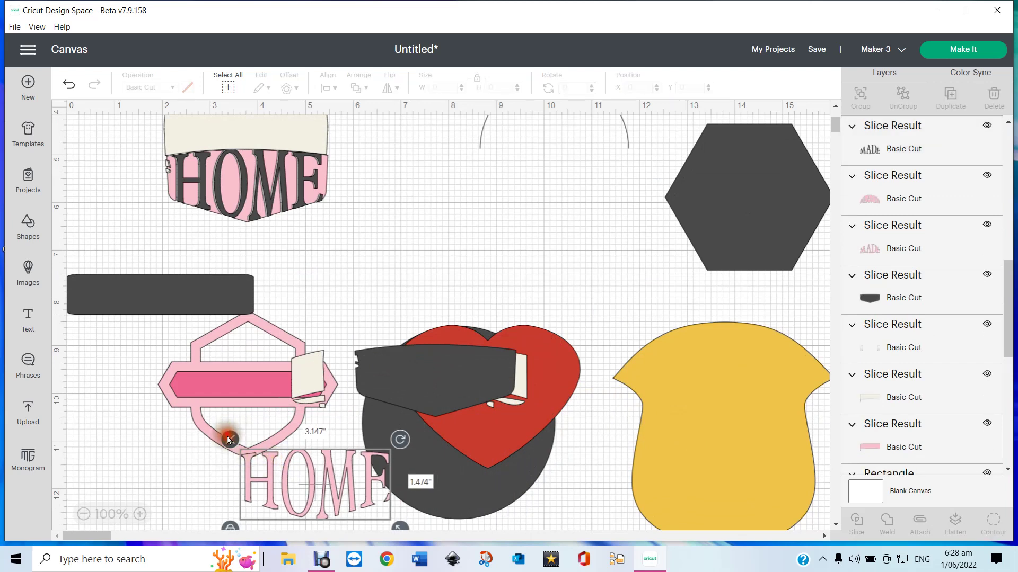
- Delete the leftover dark banner-shaped slice result and the cream slice scraps around the heart and logo
click(424, 377)
drag(424, 376, 424, 326)
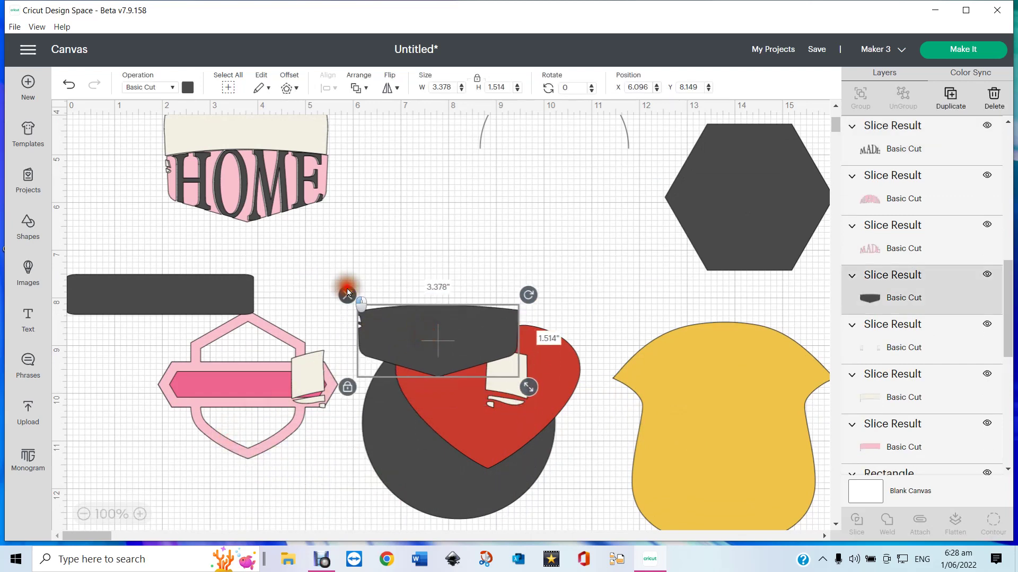
click(345, 291)
drag(469, 402, 447, 479)
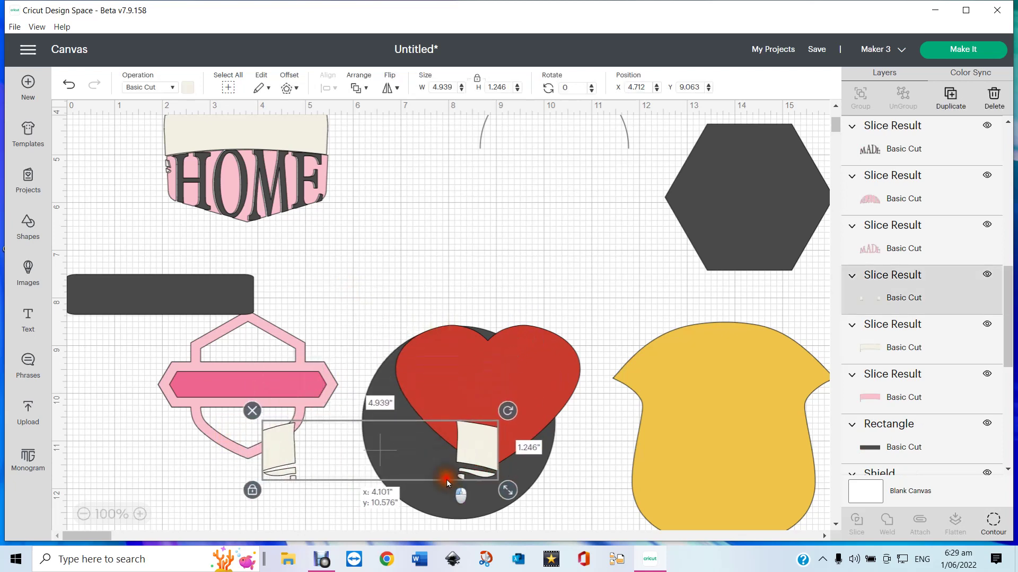
click(252, 411)
- Move the black circle down clear of the heart and place the red heart below the VIDEO BY arc at about X 7.033, Y 5.911
drag(513, 377, 526, 271)
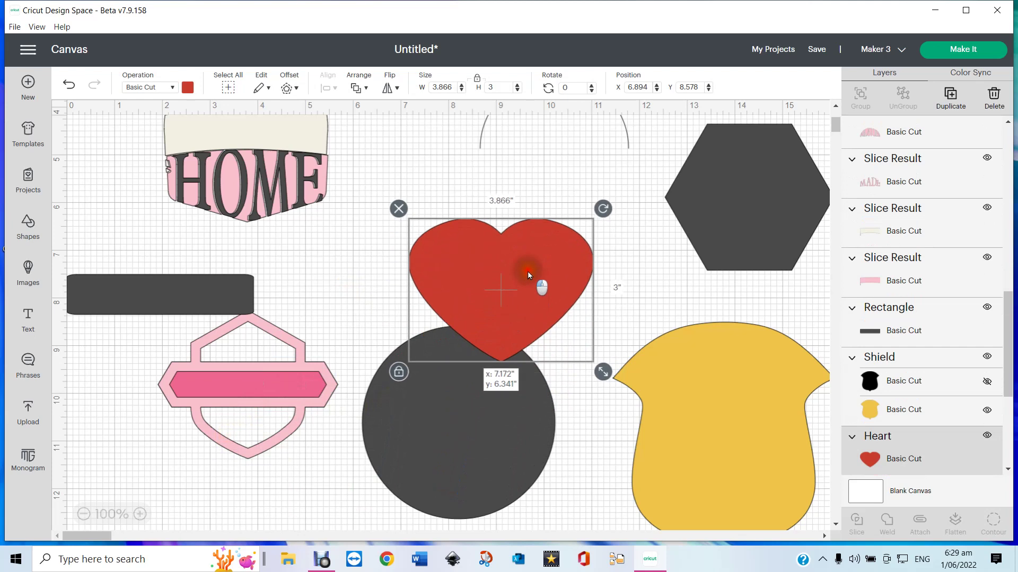
drag(475, 393, 467, 509)
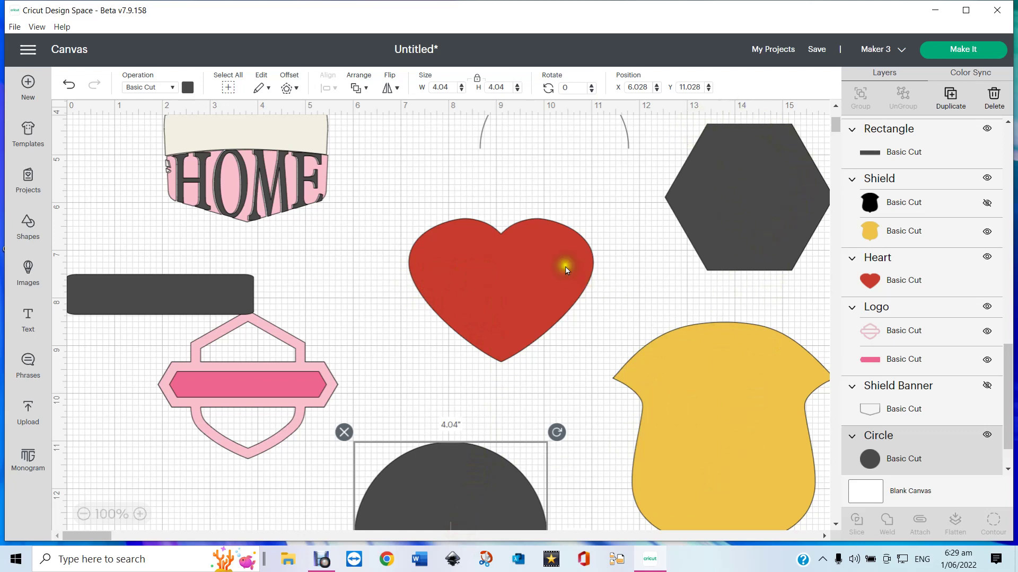
drag(525, 280, 520, 289)
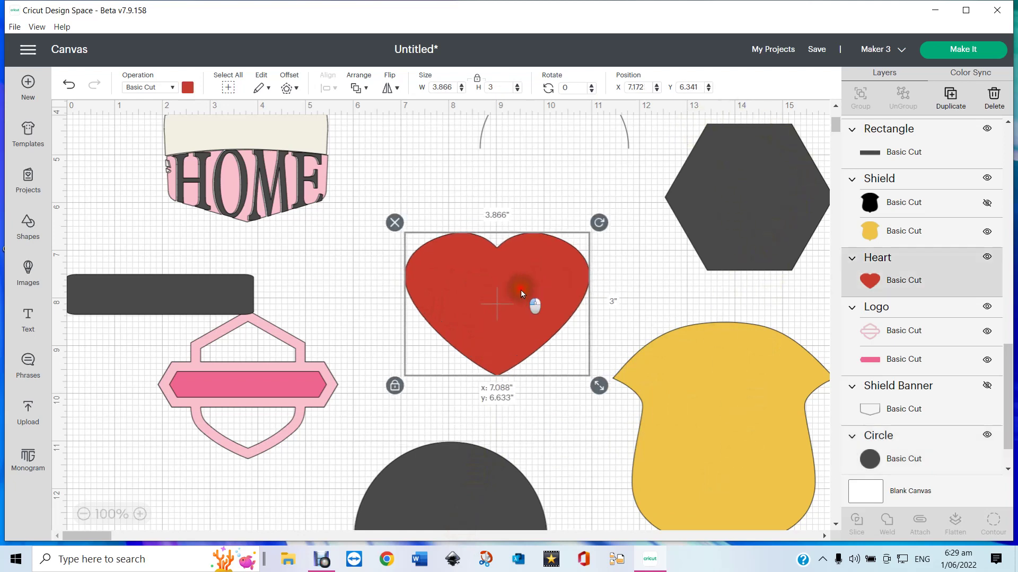
scroll(349, 349, up, 1)
scroll(349, 349, up, 4)
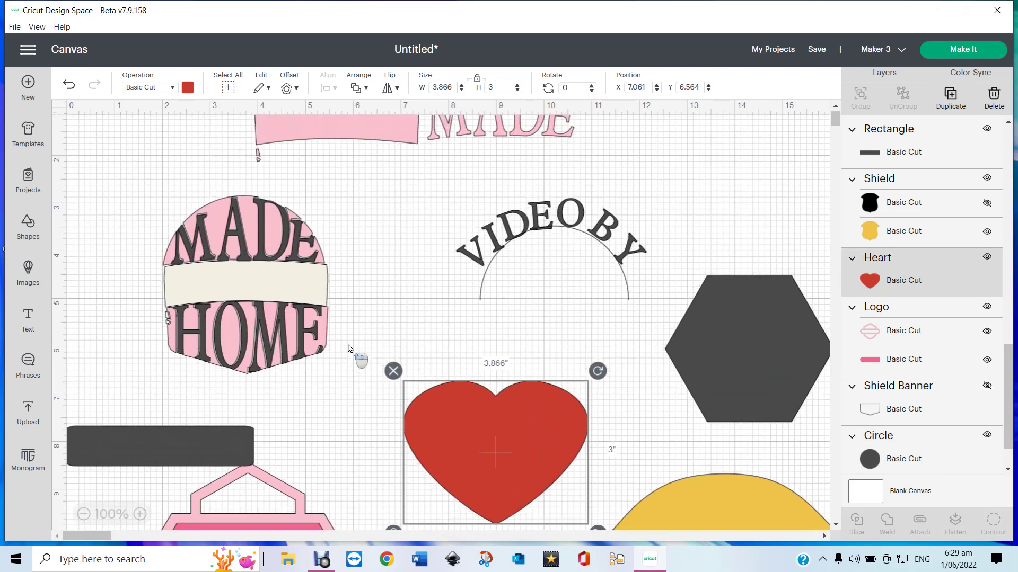
drag(514, 464, 510, 389)
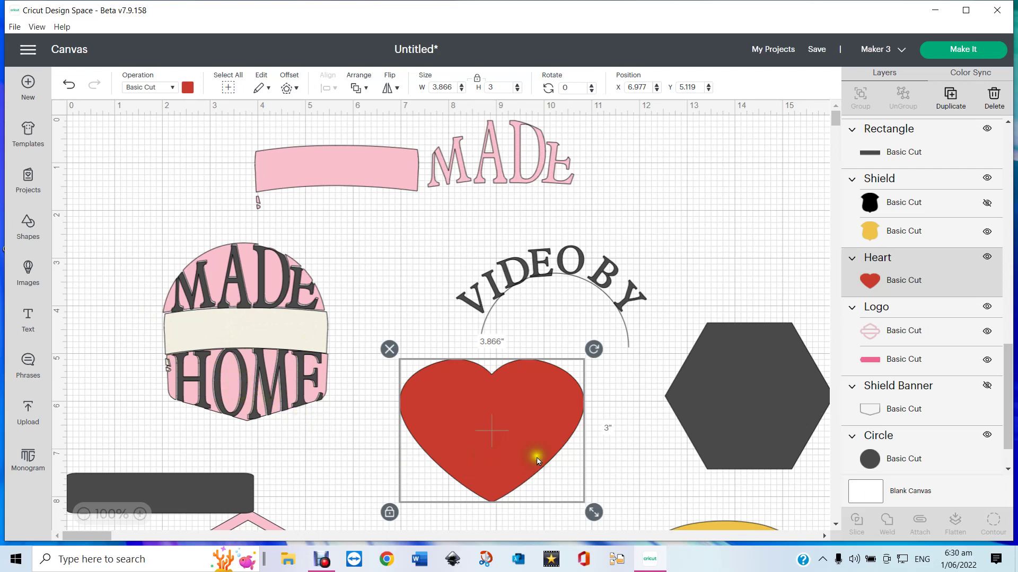
drag(512, 439, 515, 476)
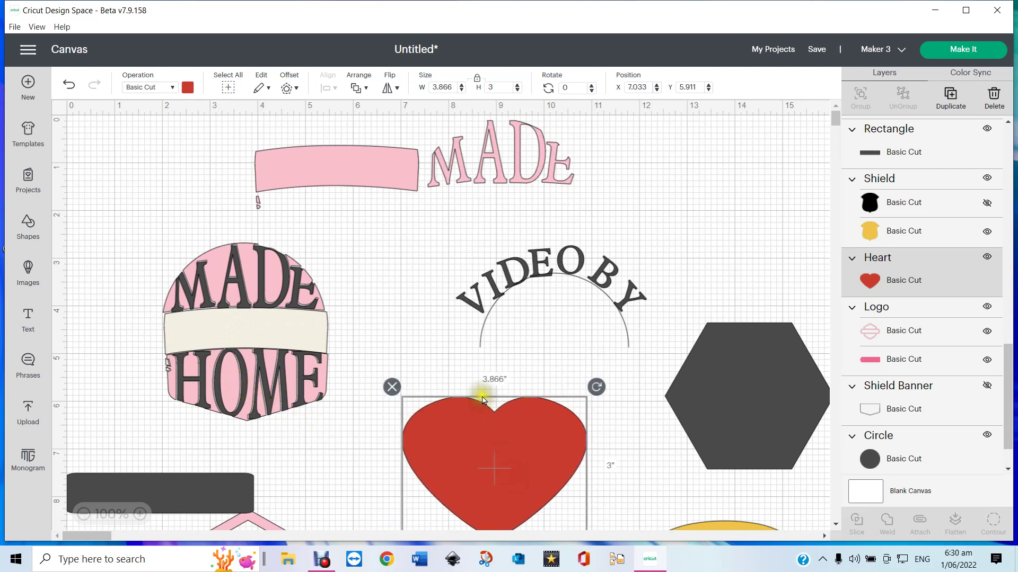